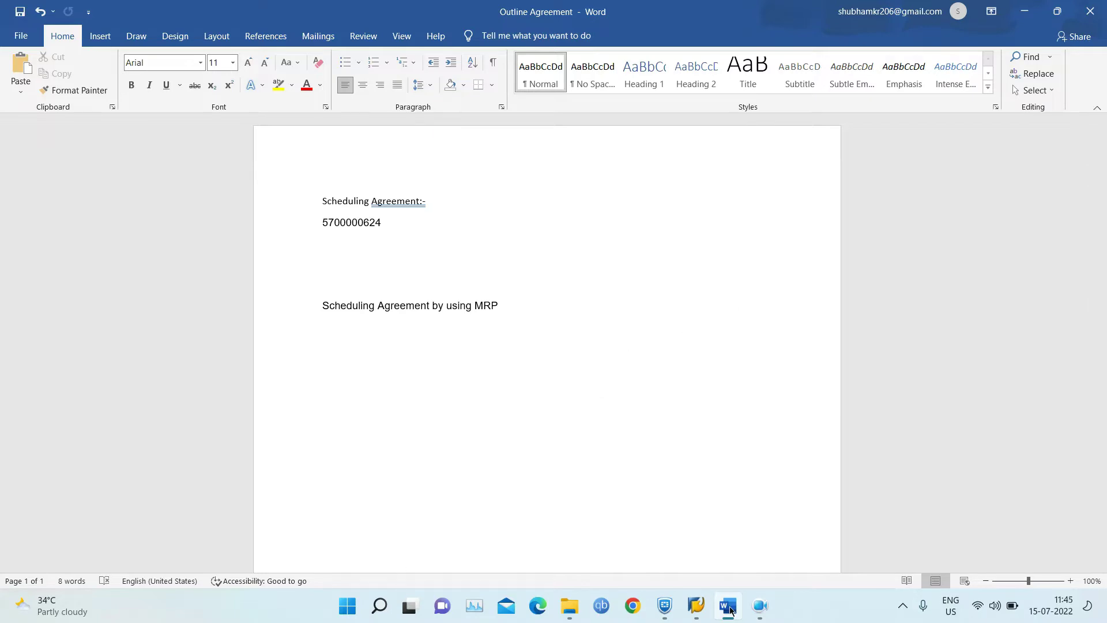
pyautogui.click(696, 606)
pyautogui.click(769, 549)
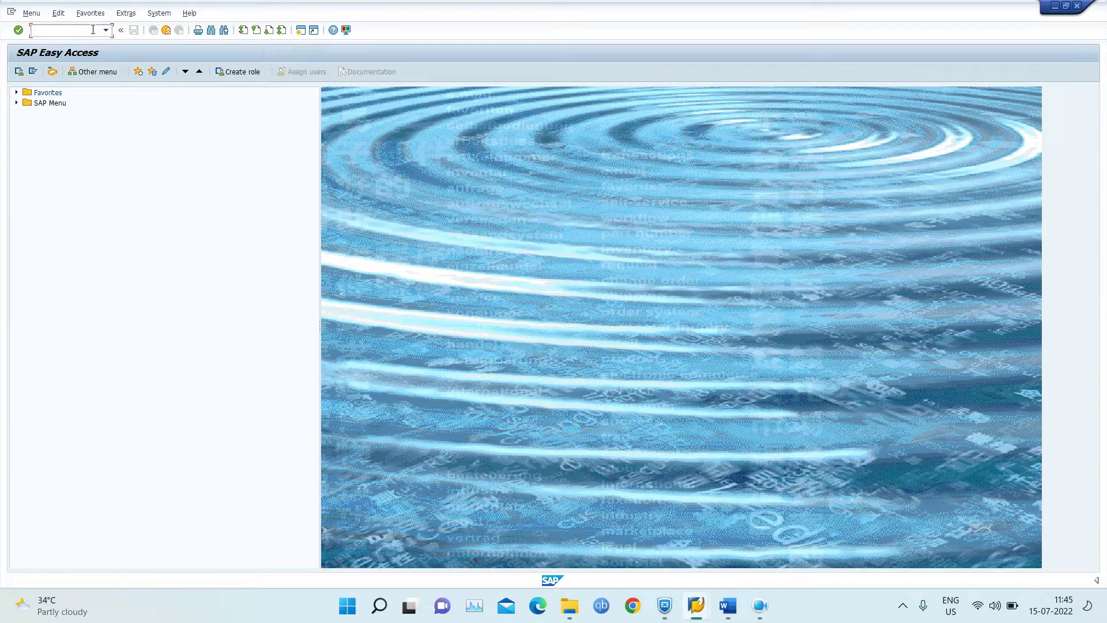
pyautogui.write('mm01')
pyautogui.press('Return')
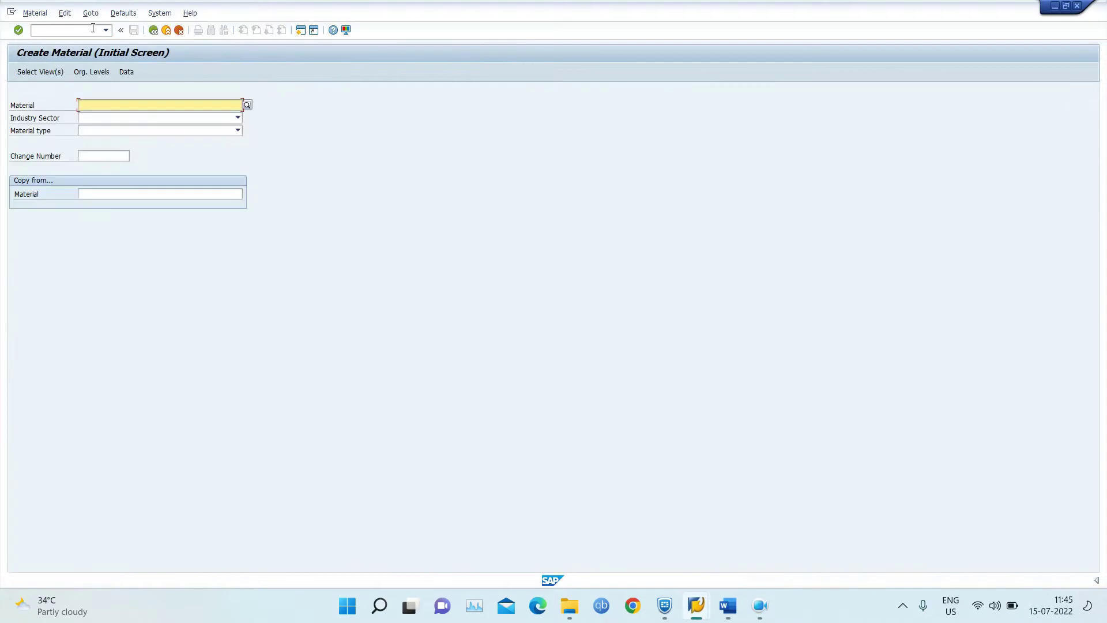
pyautogui.hotkey('ctrl', 'v')
pyautogui.press('Return')
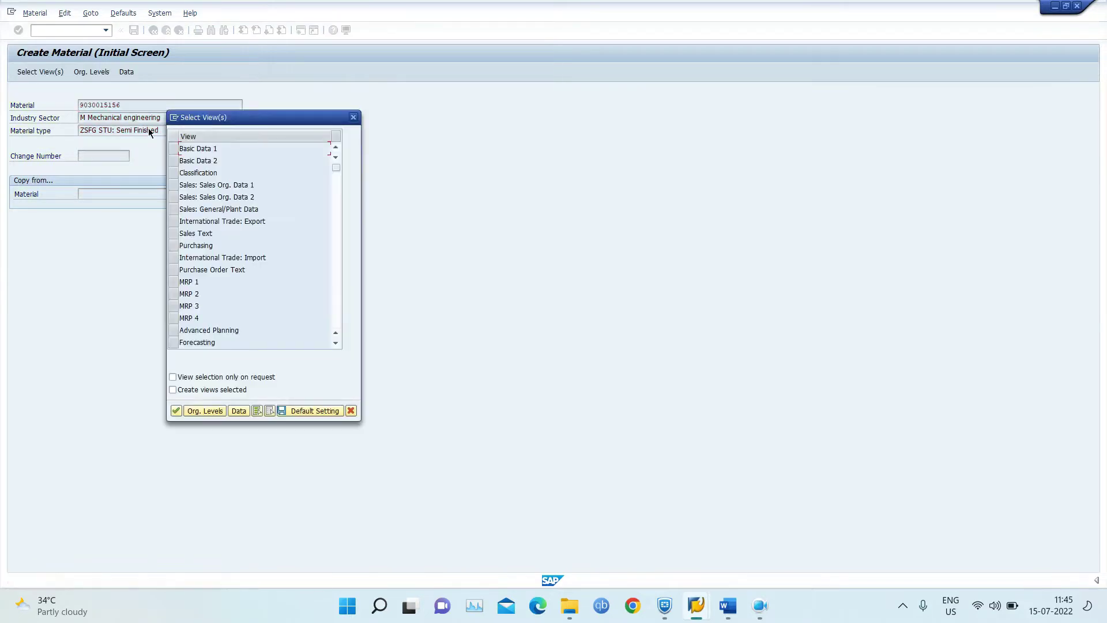
# Select the Basic Data 1, Basic Data 2, General Plant Data / Storage 1 and General Plant Data / Storage 2 views
pyautogui.click(173, 149)
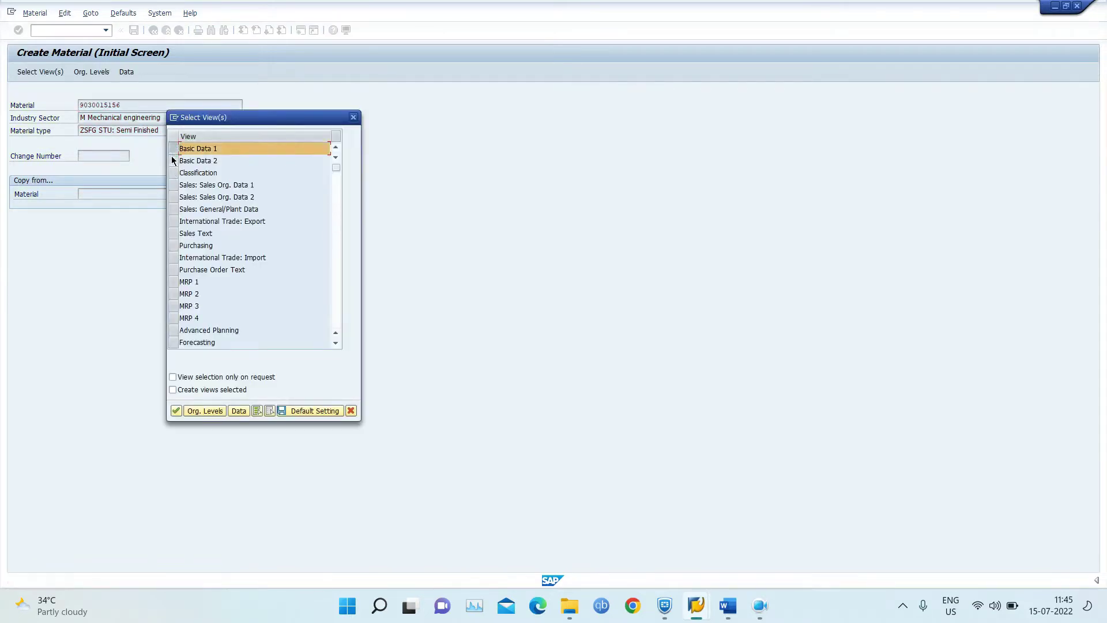
pyautogui.click(173, 160)
pyautogui.click(335, 343)
pyautogui.click(335, 342)
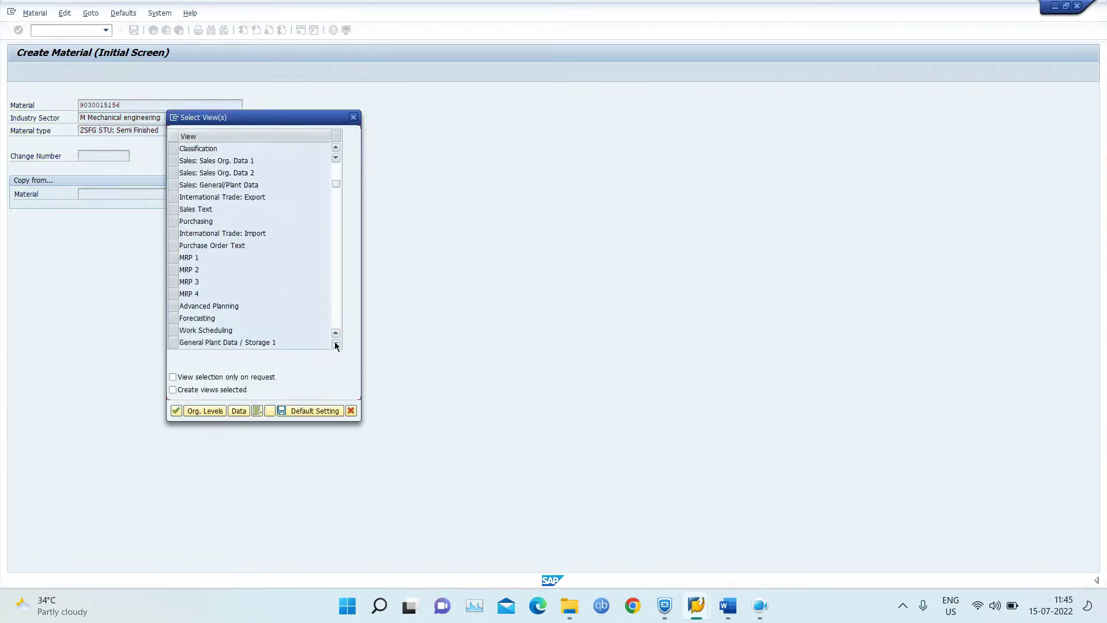
pyautogui.click(335, 343)
pyautogui.click(335, 343)
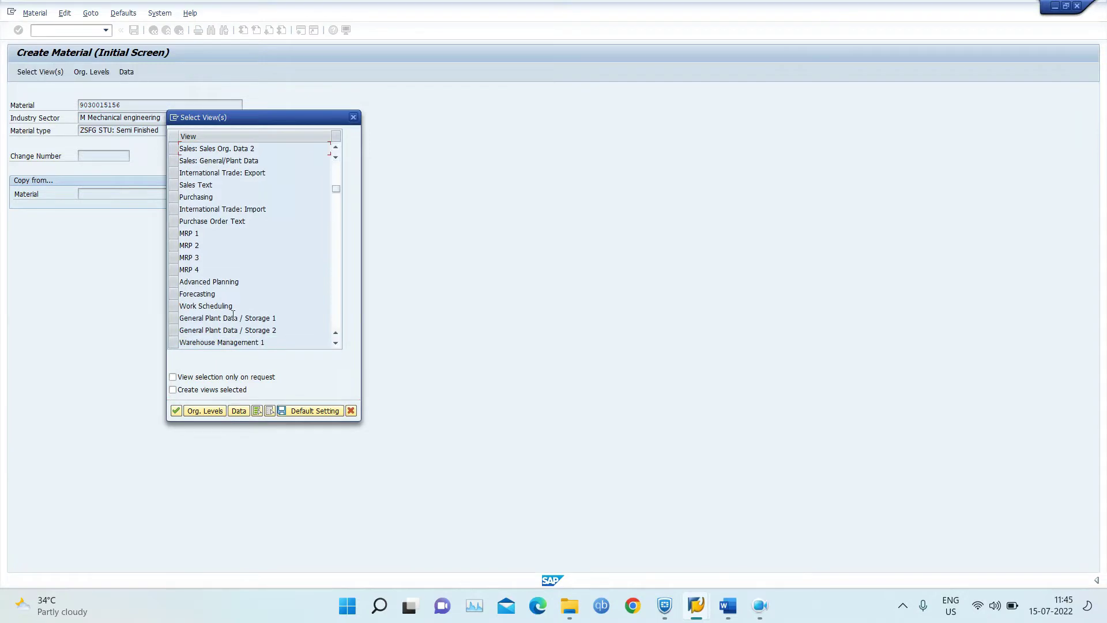
pyautogui.click(172, 320)
pyautogui.click(173, 331)
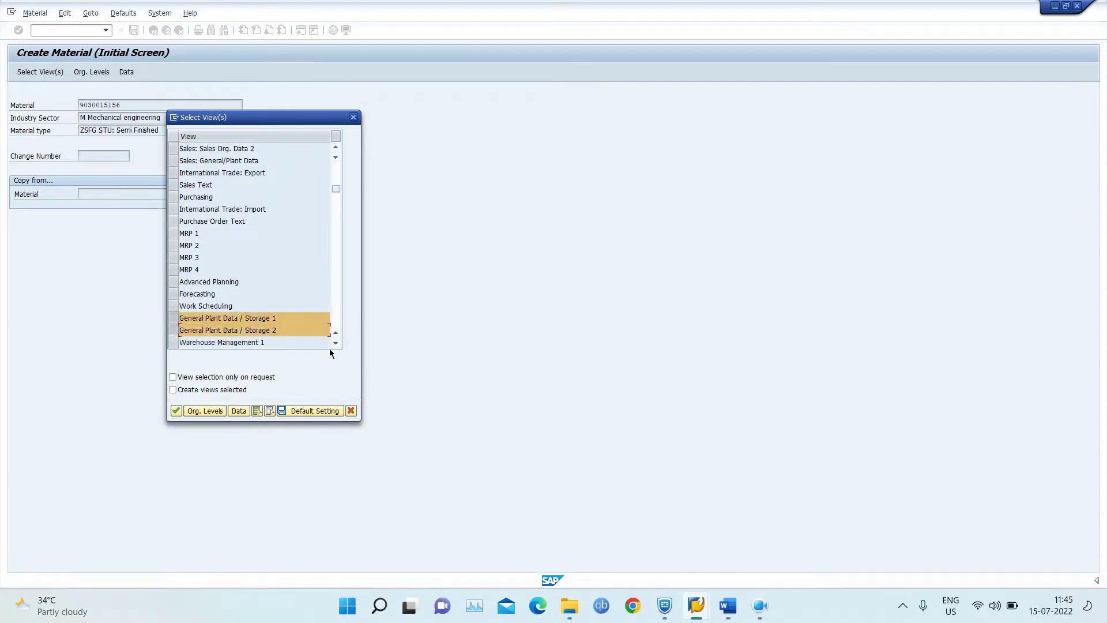
# Deselect the Accounting 1 view and confirm the view selection
pyautogui.click(336, 343)
pyautogui.click(336, 343)
pyautogui.click(335, 343)
pyautogui.click(328, 342)
pyautogui.click(335, 344)
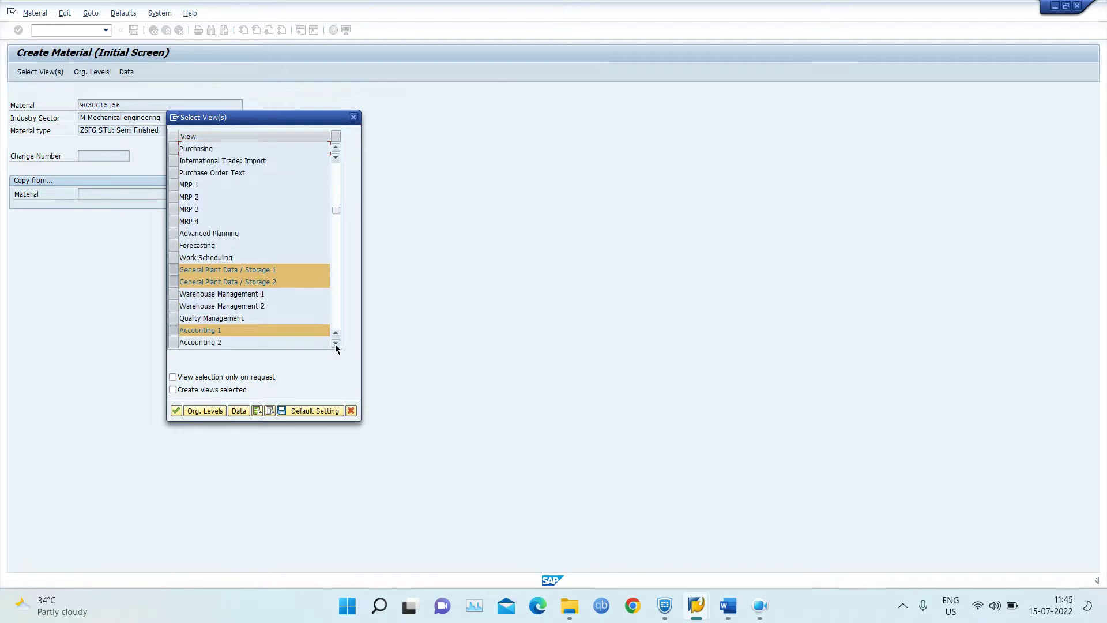
pyautogui.click(173, 330)
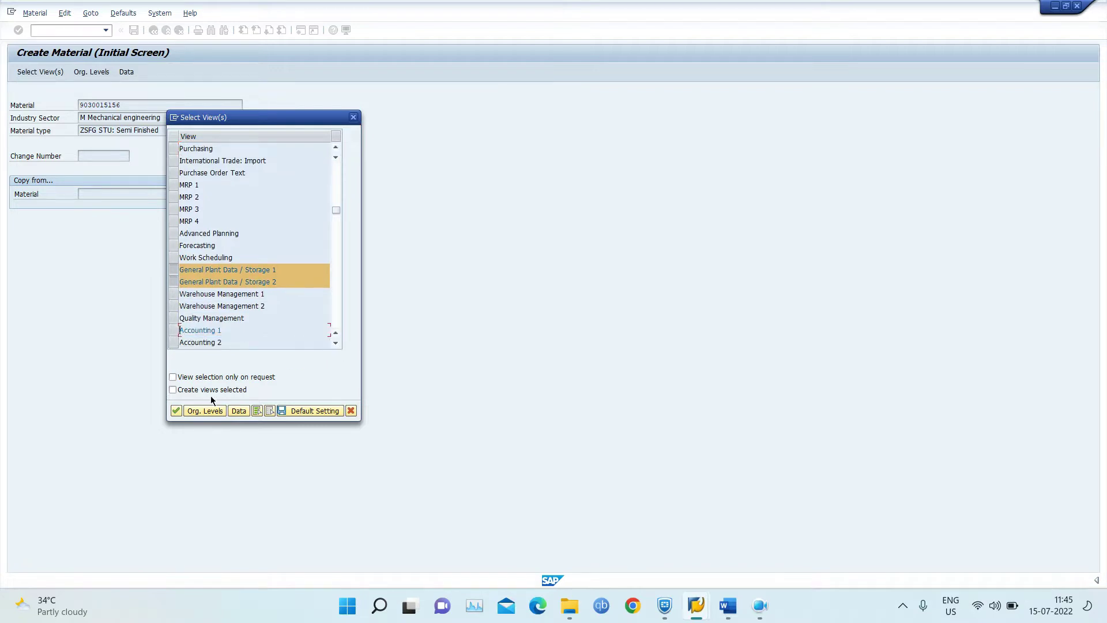
pyautogui.click(175, 410)
# Set the organizational levels to plant 1001 and storage location RM01, and confirm them
pyautogui.write('1')
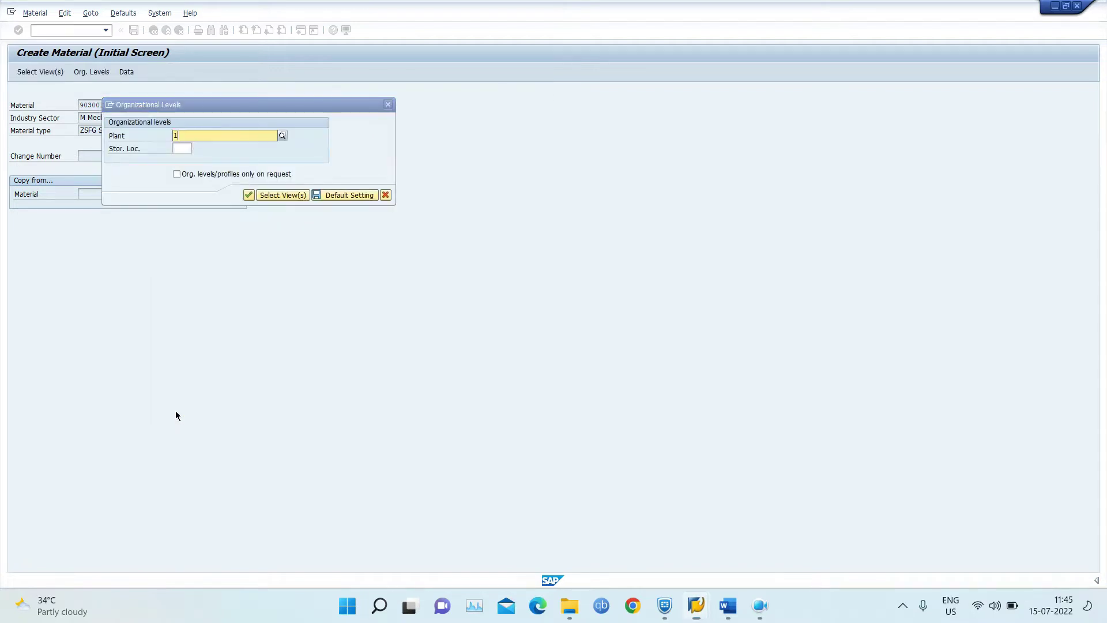
pyautogui.write('001')
pyautogui.press('Return')
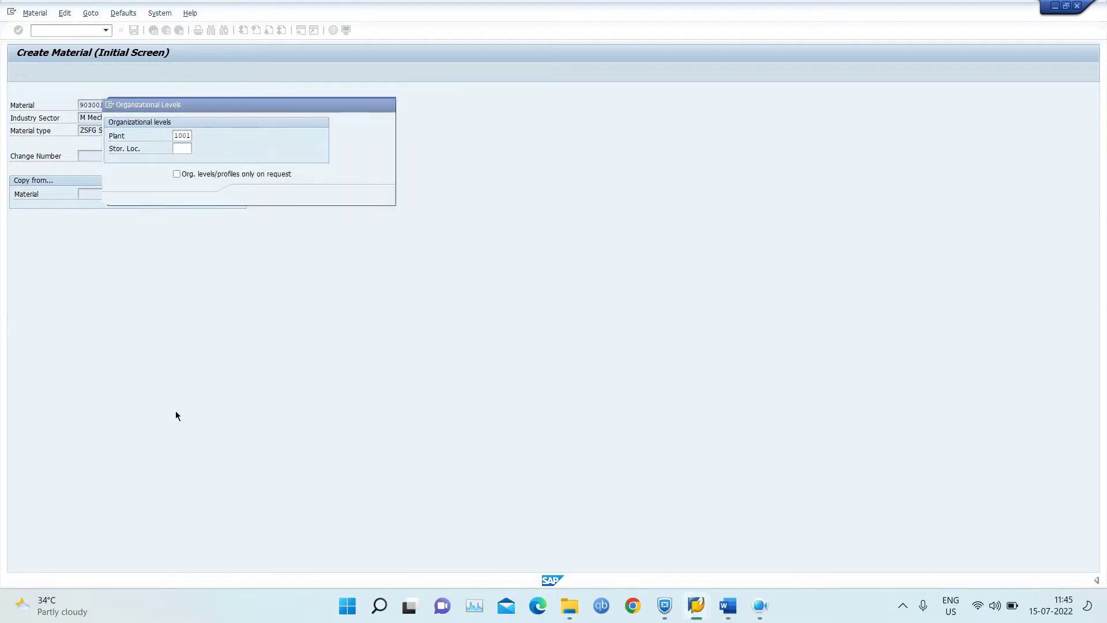
pyautogui.press('Return')
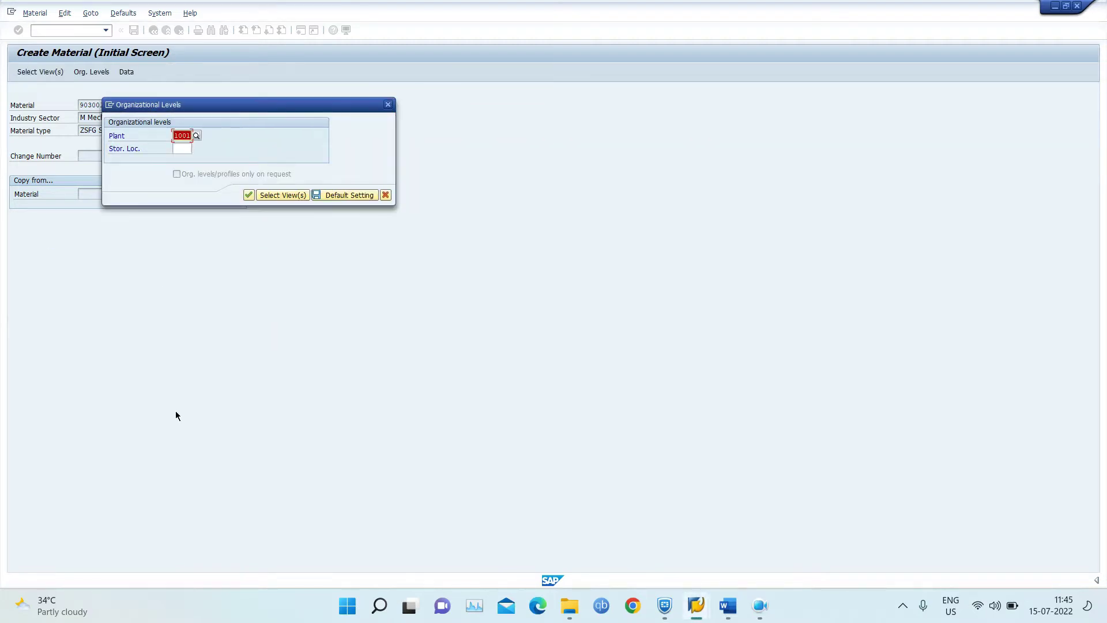
pyautogui.press('Tab')
pyautogui.write('RM01')
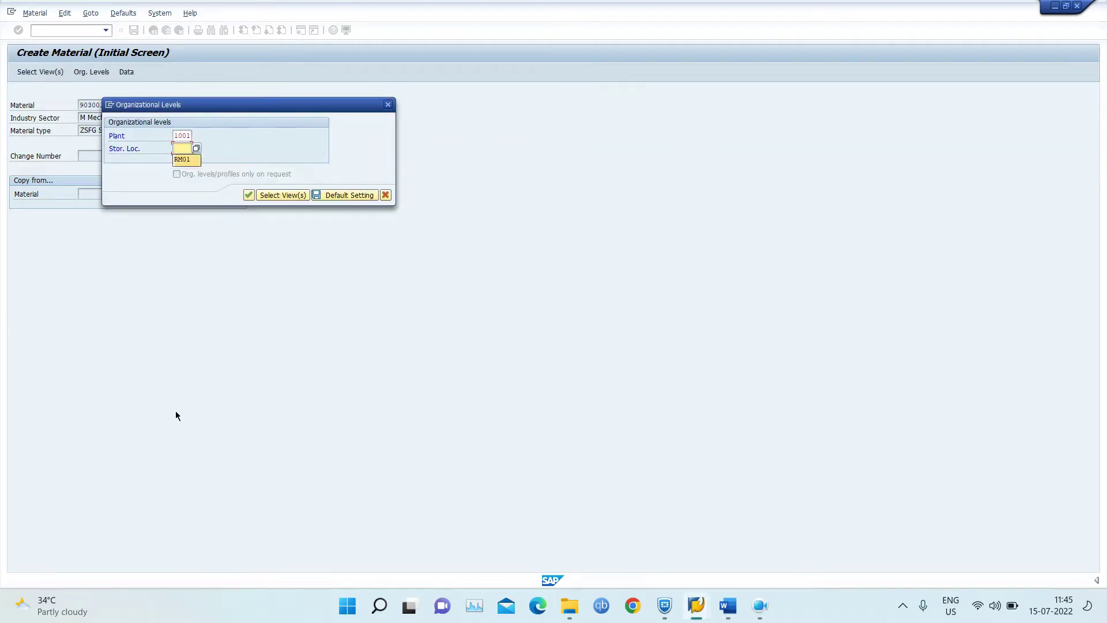
pyautogui.press('Return')
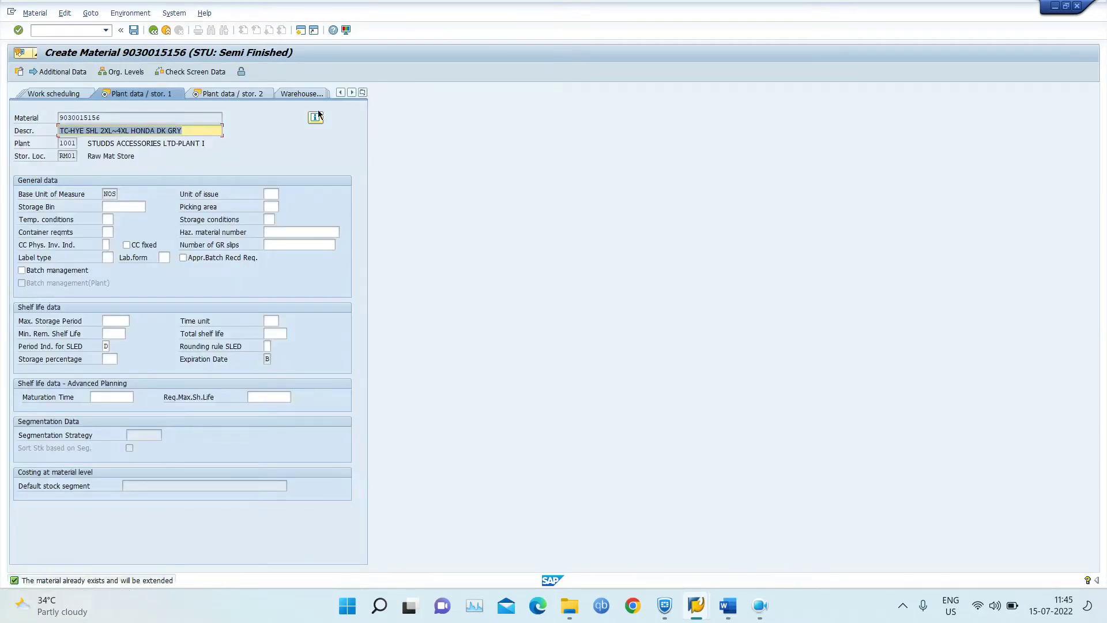
# Review the available MRP types in the material's MRP 1 view, keep type PD, and save the material
pyautogui.click(363, 92)
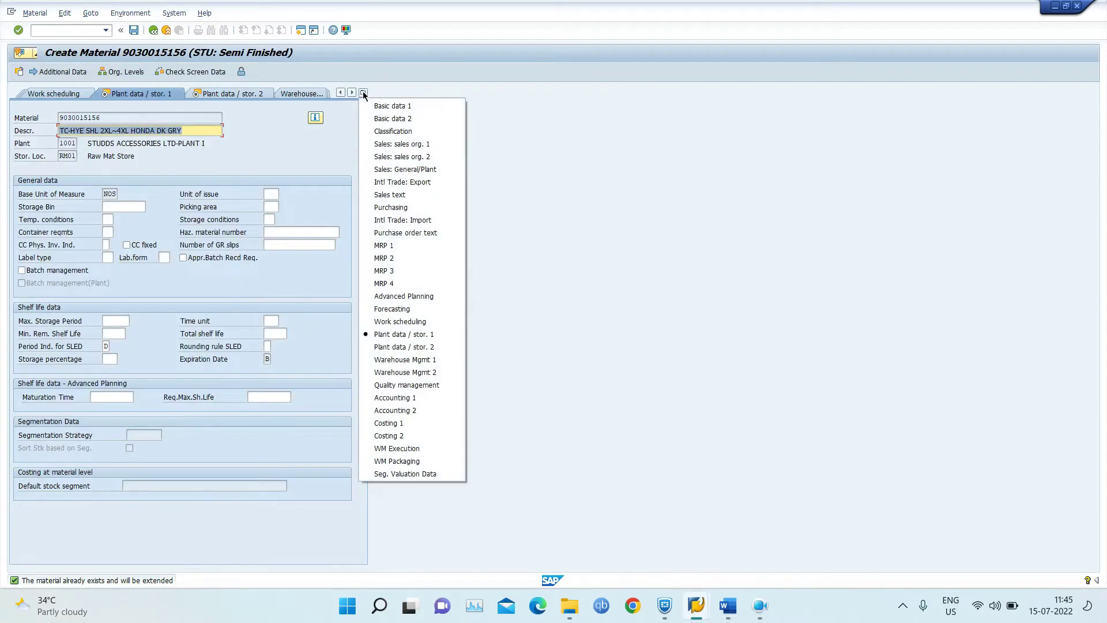
pyautogui.click(402, 245)
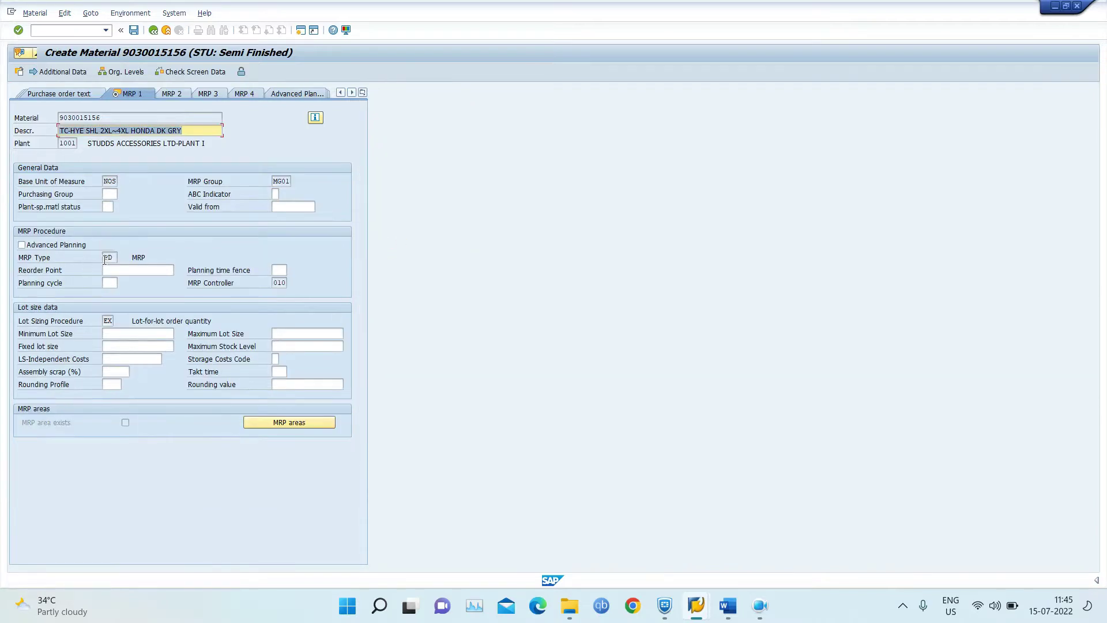
pyautogui.click(115, 257)
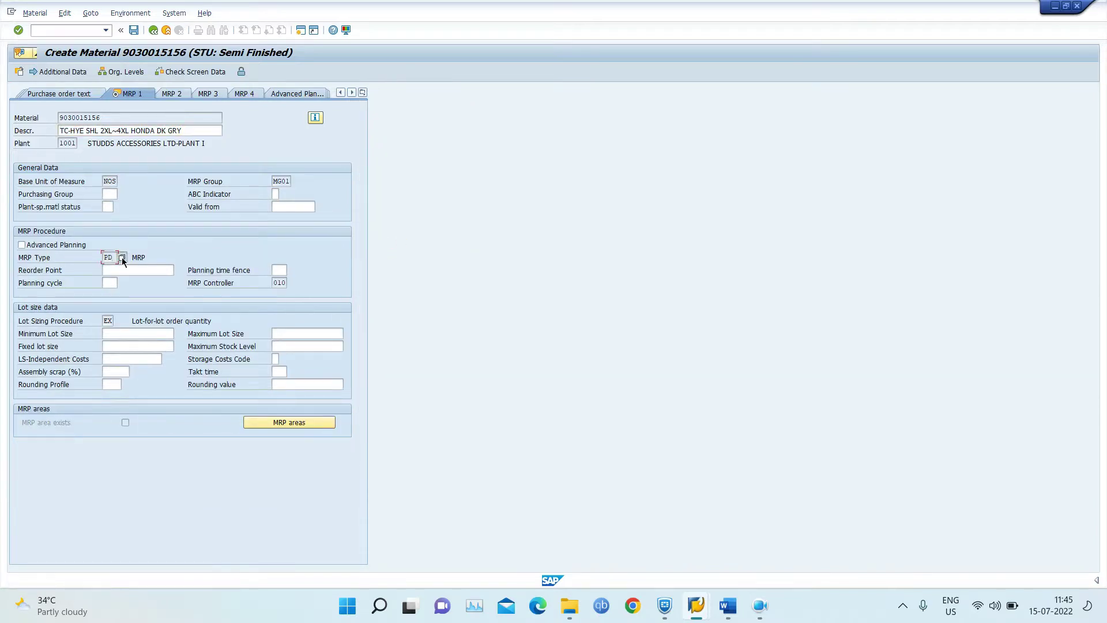
pyautogui.click(122, 258)
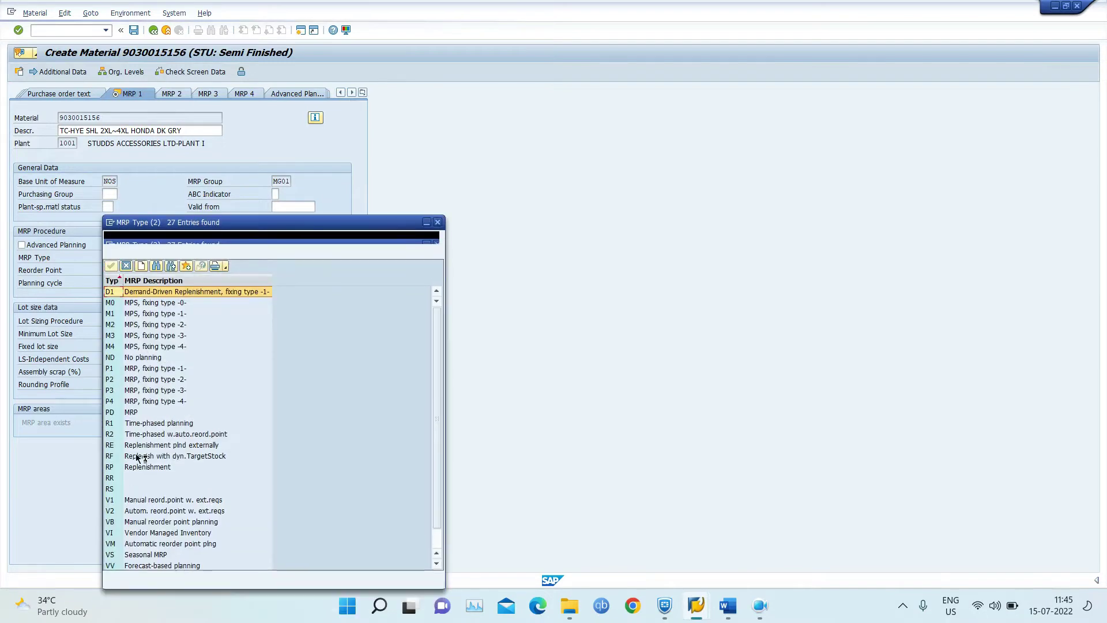
pyautogui.click(438, 222)
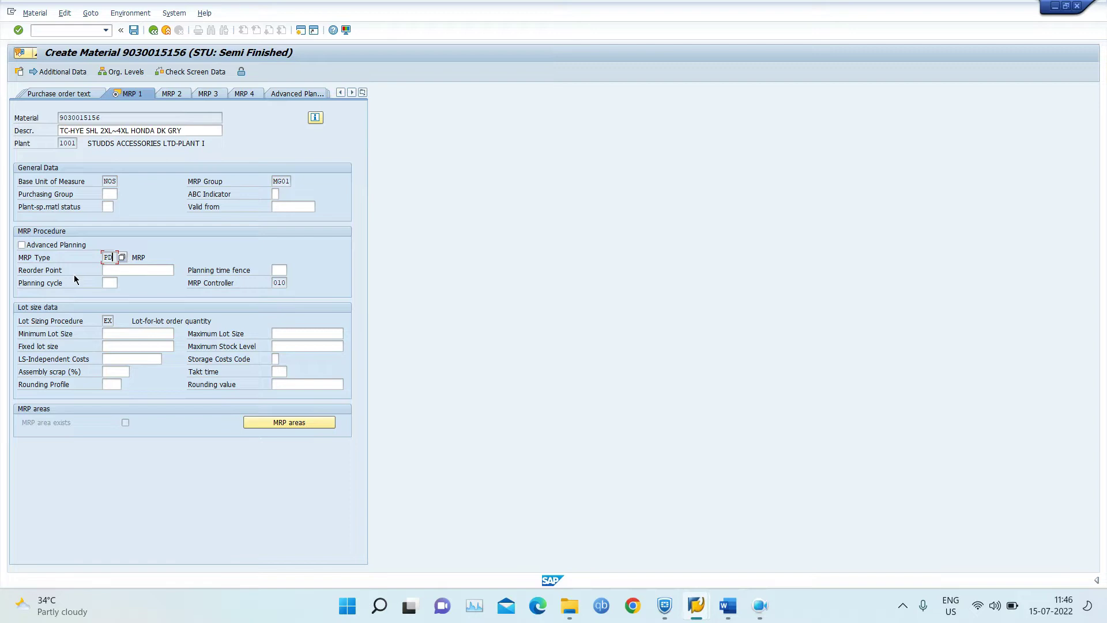
pyautogui.click(133, 30)
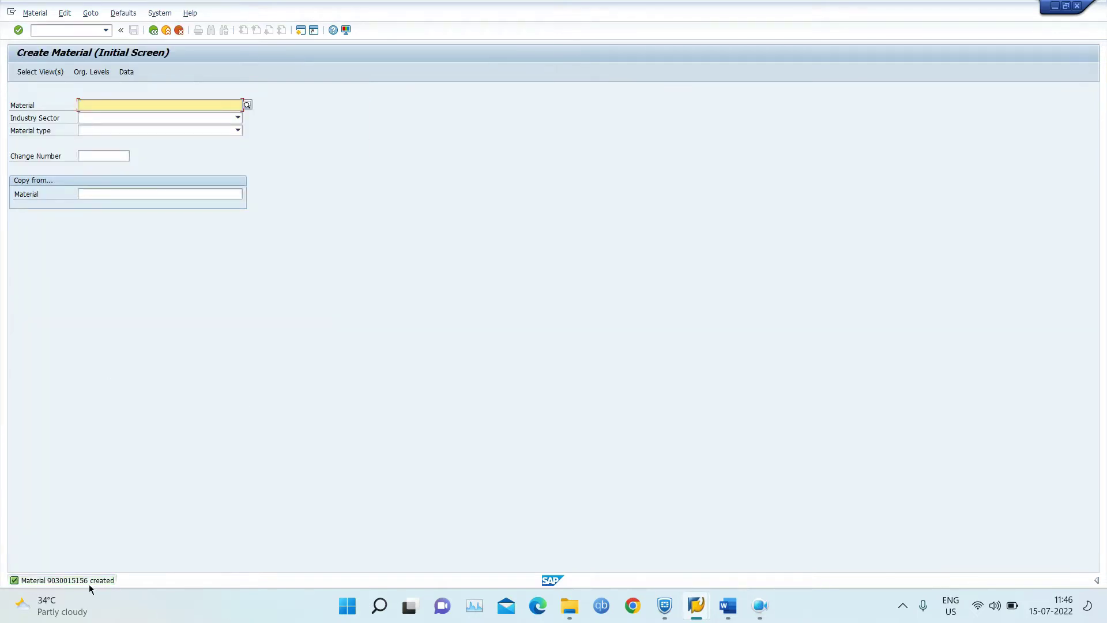
pyautogui.click(75, 30)
pyautogui.write('/nmmmm0')
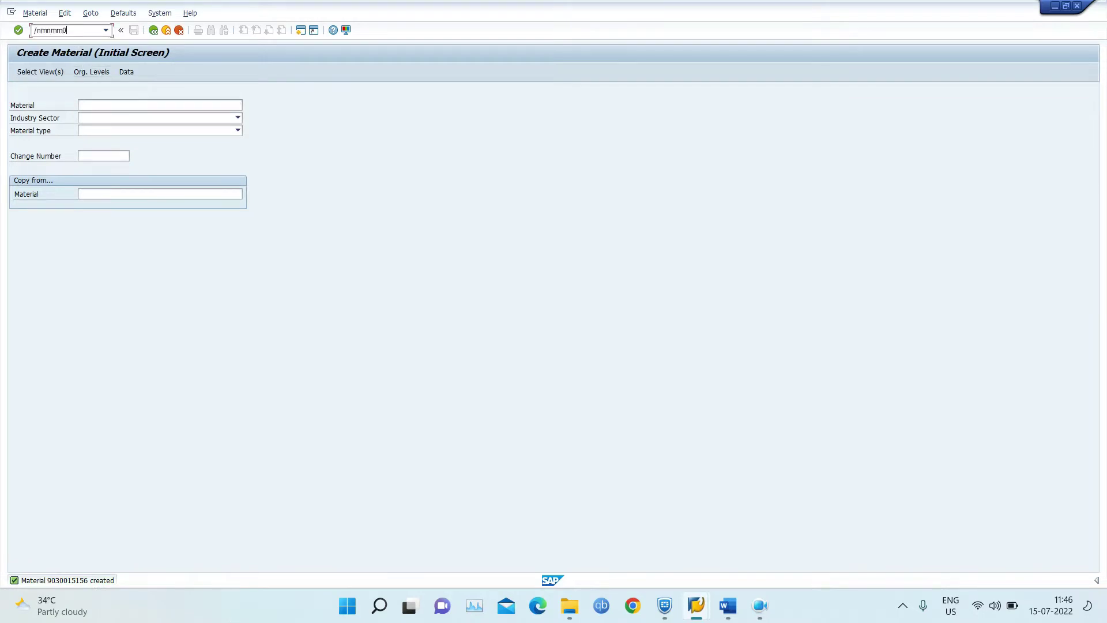
pyautogui.press('BackSpace')
pyautogui.press('BackSpace')
pyautogui.press('BackSpace')
pyautogui.press('BackSpace')
pyautogui.press('BackSpace')
pyautogui.press('BackSpace')
pyautogui.write('nmm')
pyautogui.press('Return')
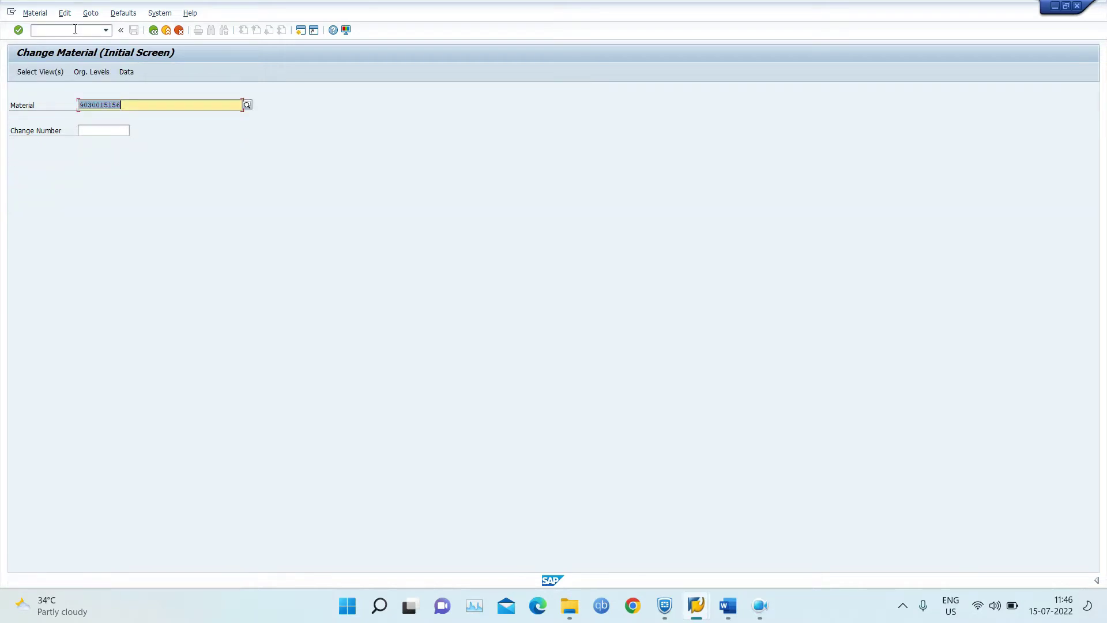
pyautogui.press('Return')
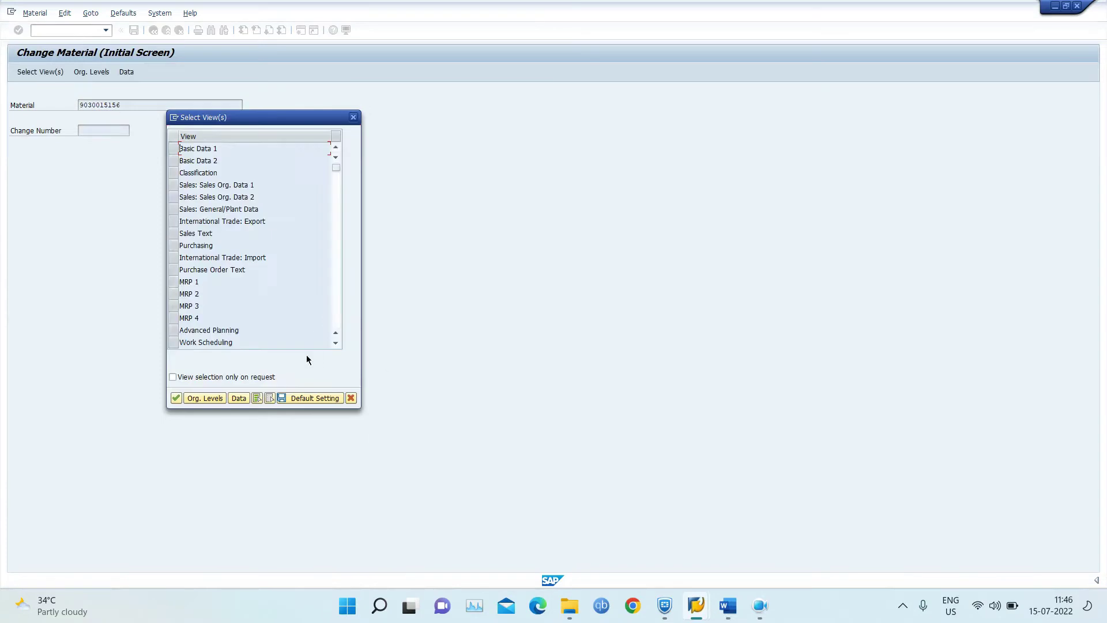
# Deselect the Accounting 1 view, select Quality Management instead, and confirm the view selection
pyautogui.click(336, 343)
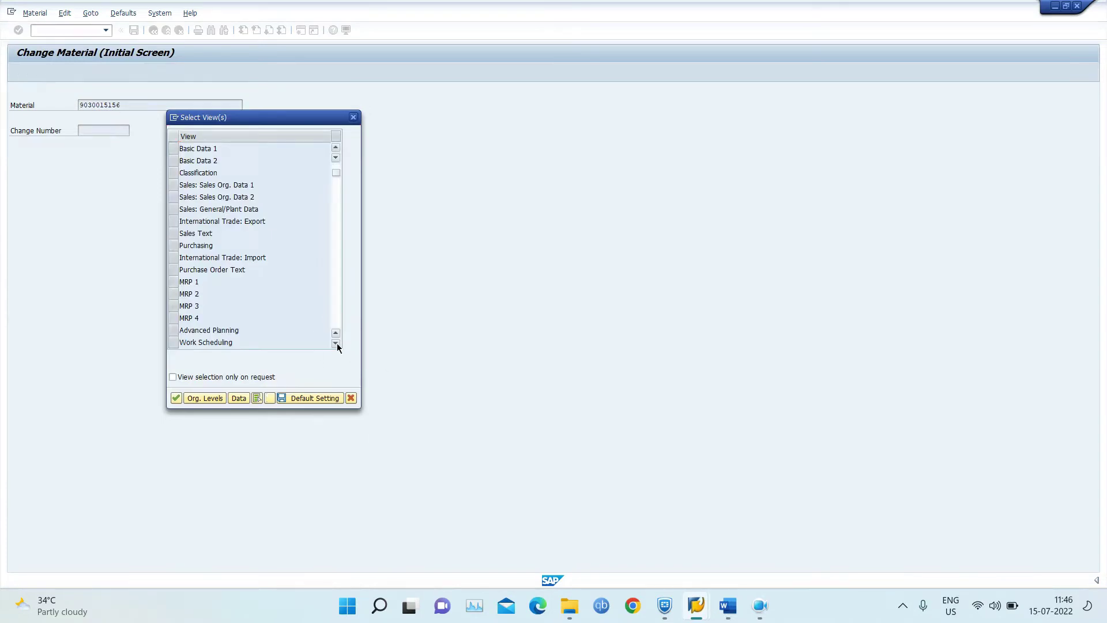
pyautogui.scroll(-7, 337, 346)
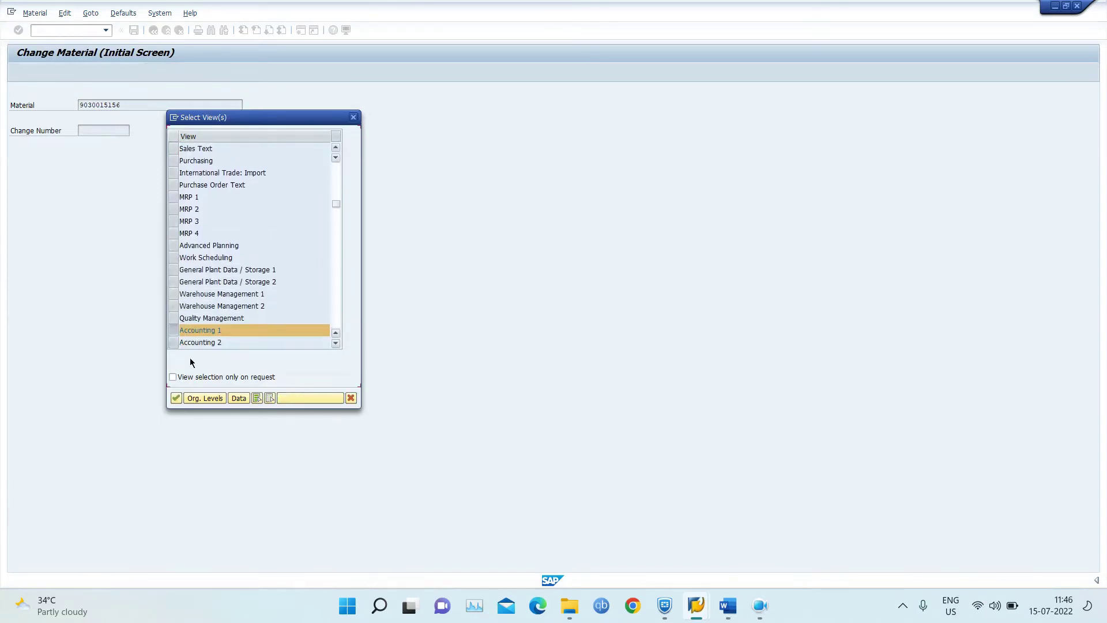
pyautogui.click(174, 322)
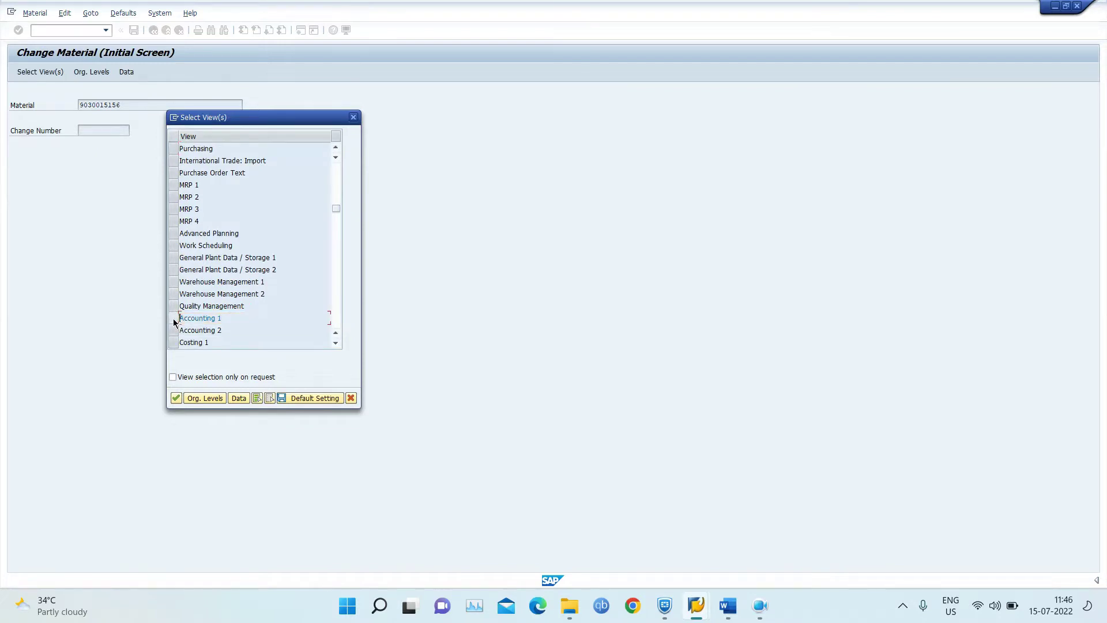
pyautogui.click(173, 307)
pyautogui.click(177, 397)
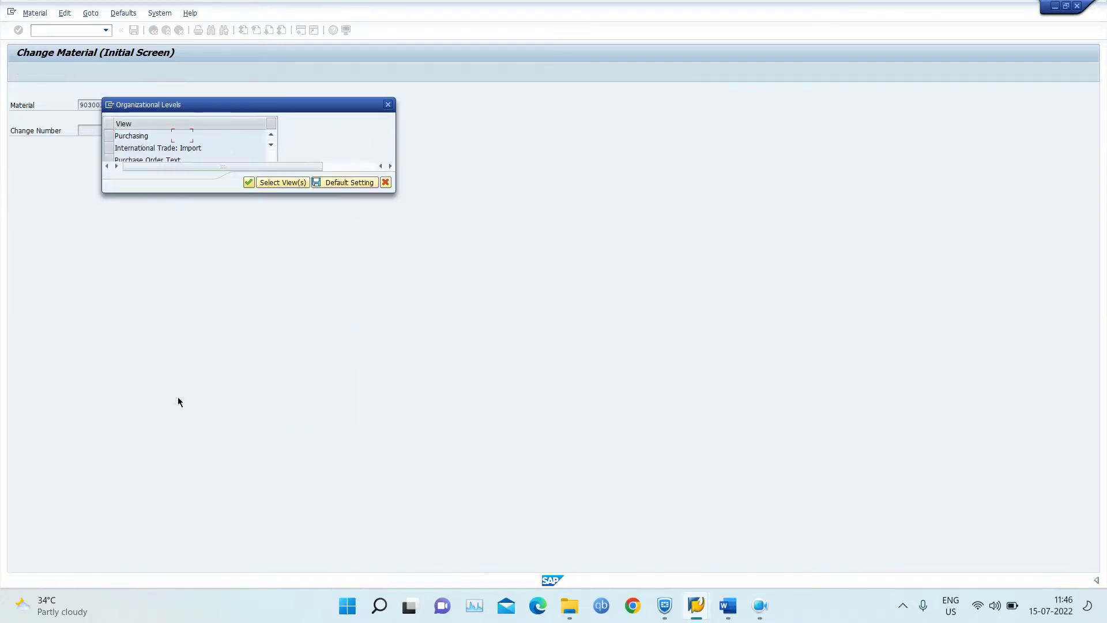
# Open the Quality Management view for plant 1001 and check the material's inspection setup data
pyautogui.write('1001')
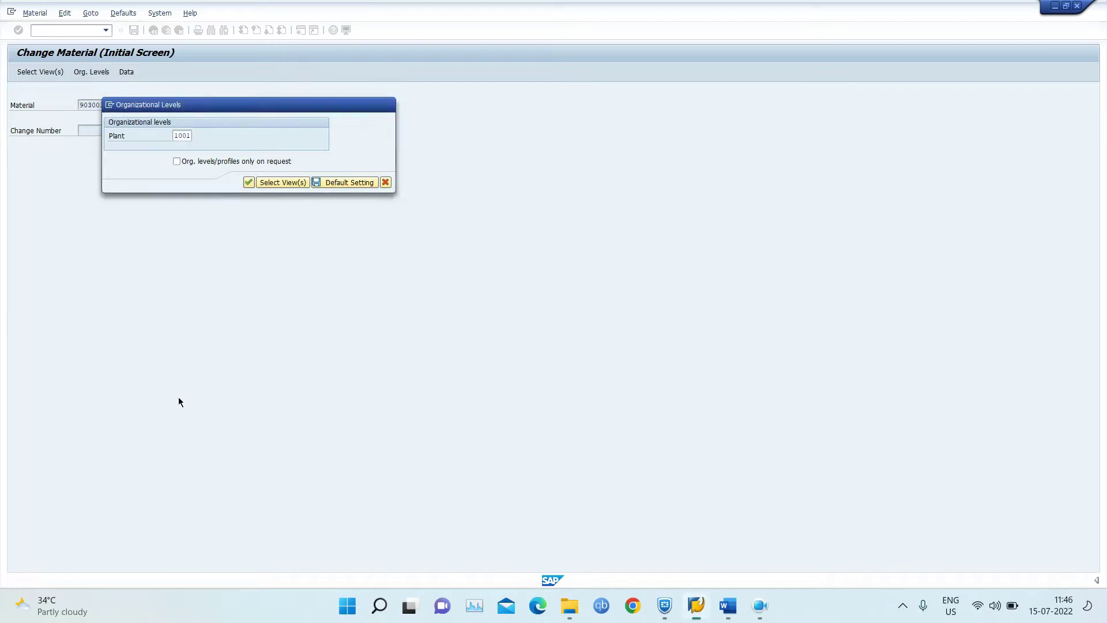
pyautogui.write('1001')
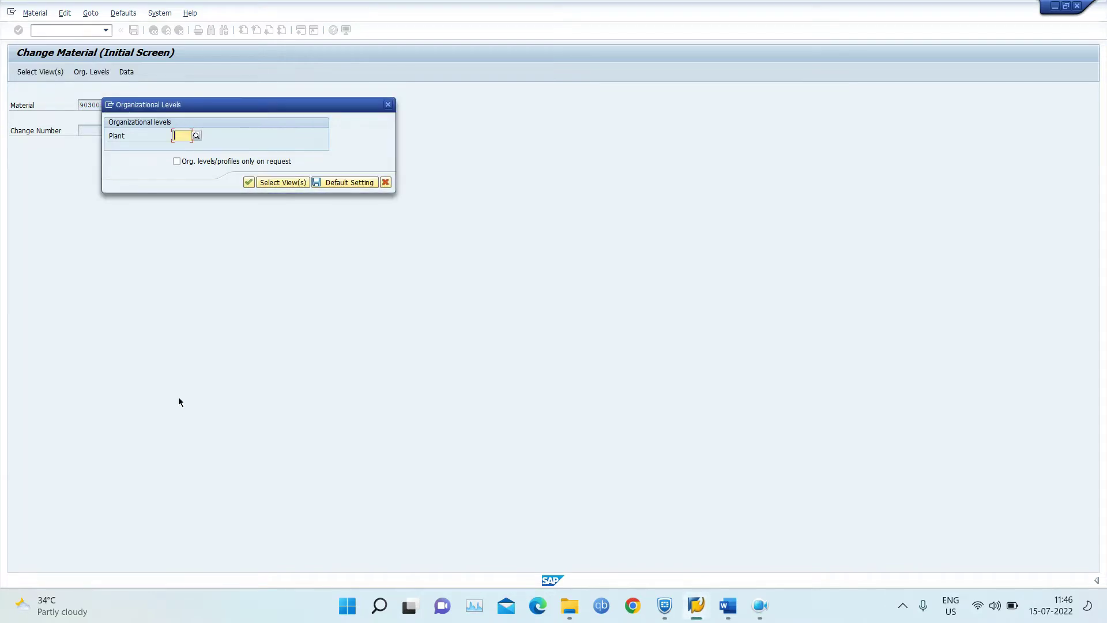
pyautogui.write('1001')
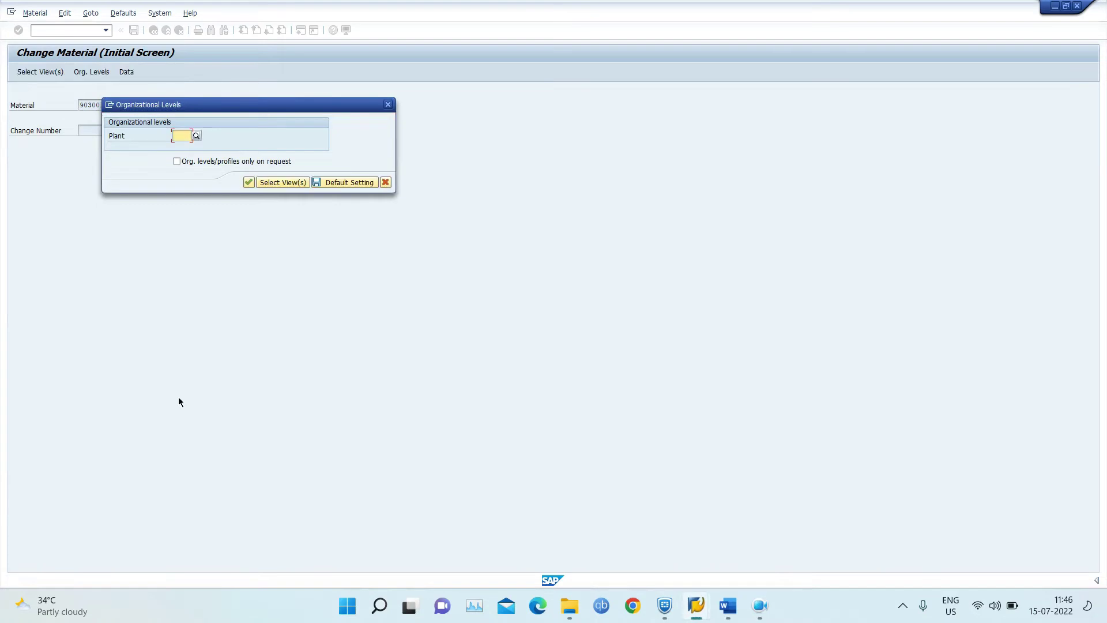
pyautogui.write('1001')
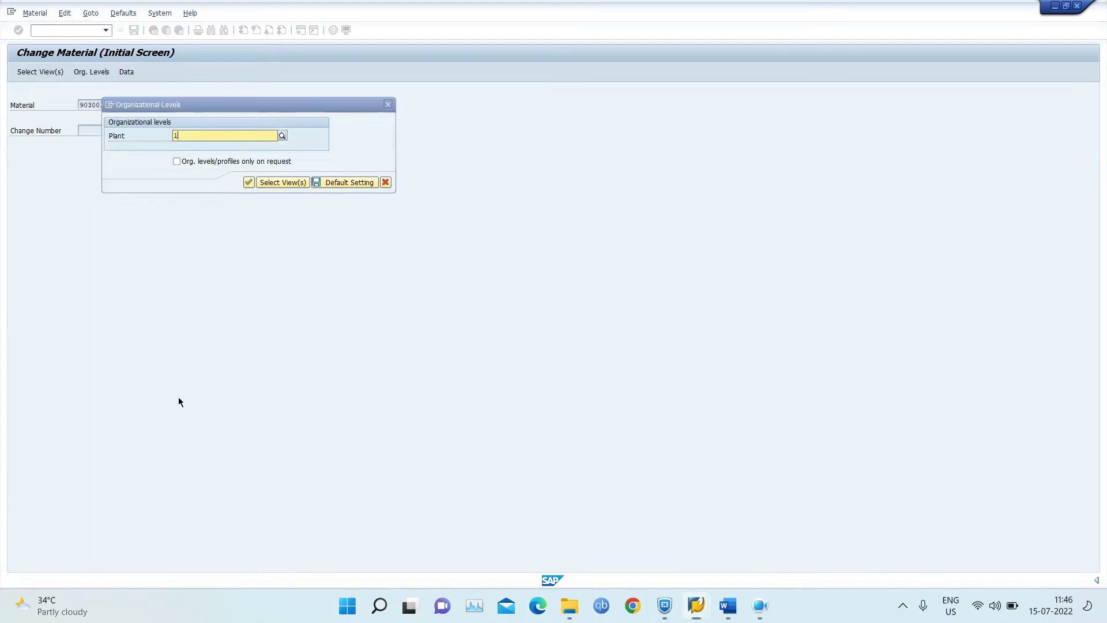
pyautogui.press('Return')
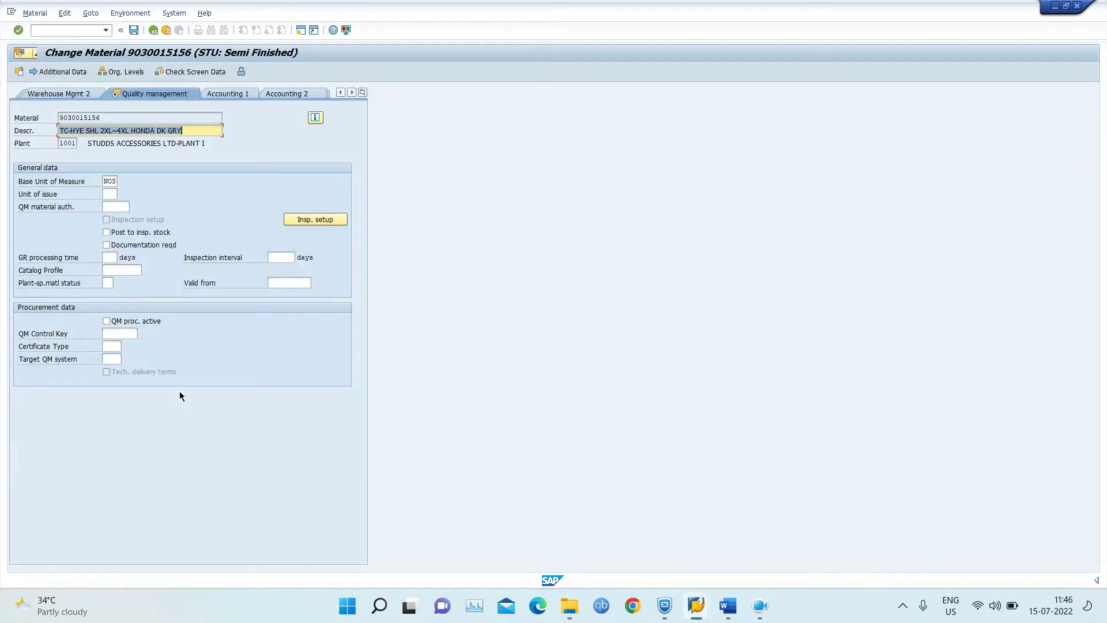
pyautogui.click(314, 220)
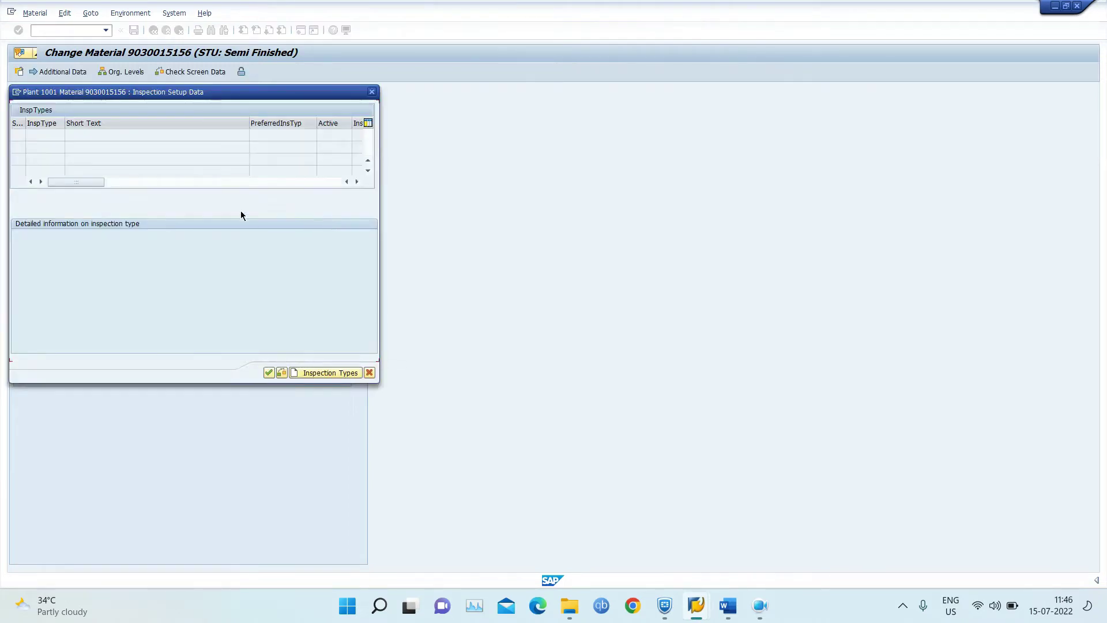
pyautogui.click(372, 92)
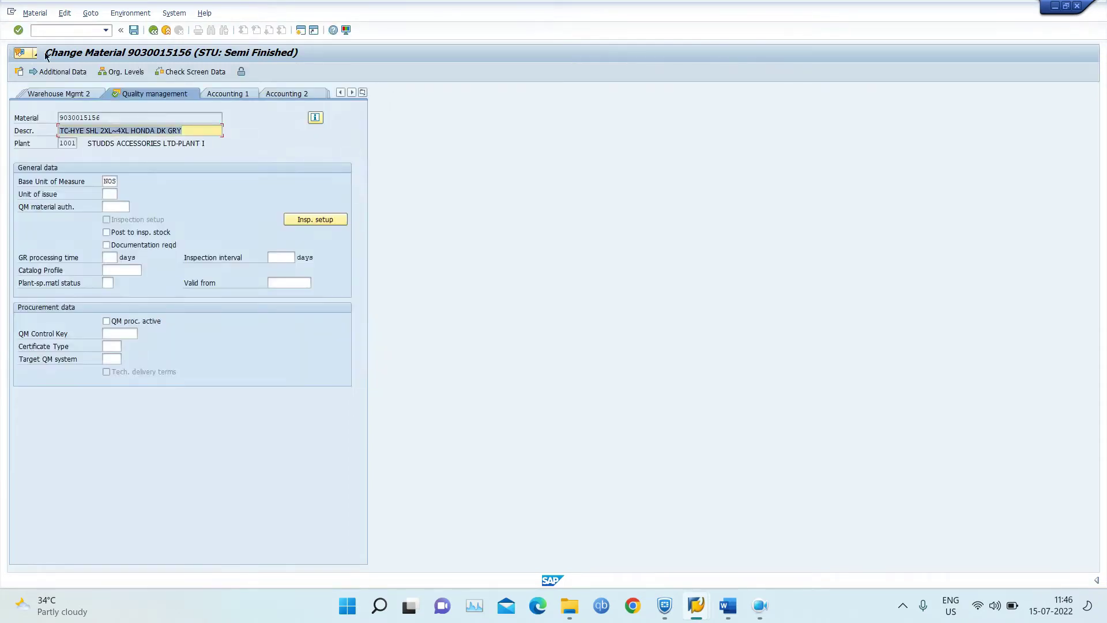
# Leave the material change transaction and return to the SAP Easy Access screen
pyautogui.click(74, 27)
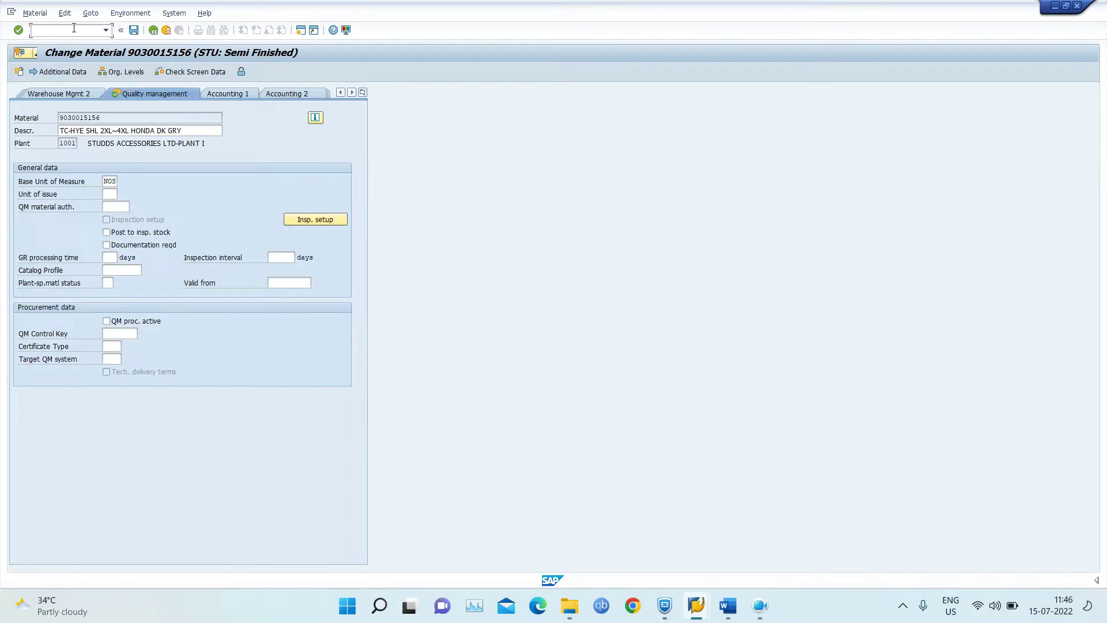
pyautogui.write('/n')
pyautogui.press('Return')
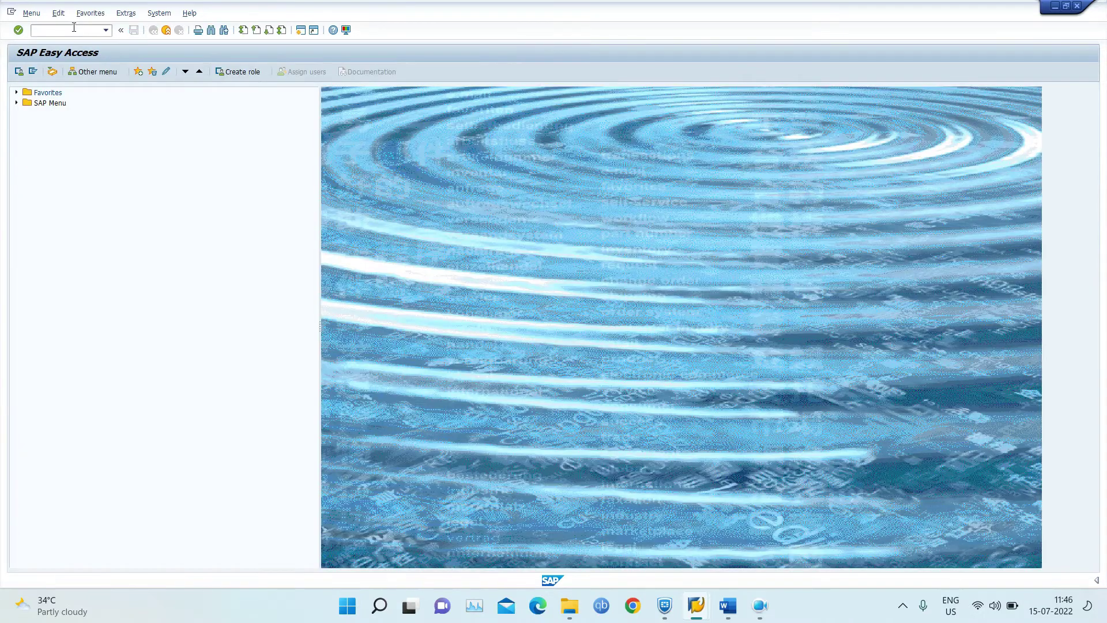
pyautogui.rightClick(146, 65)
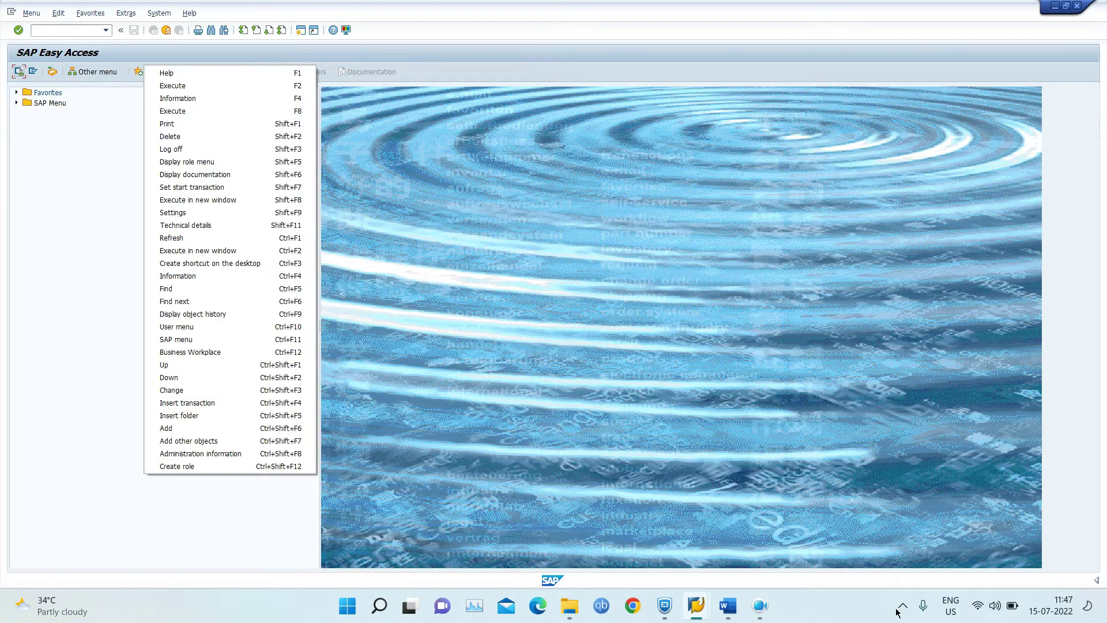
# Switch to the Outline Agreement document in Word and add "1) Create A Scheduling Agreement" below the MRP heading
pyautogui.click(728, 605)
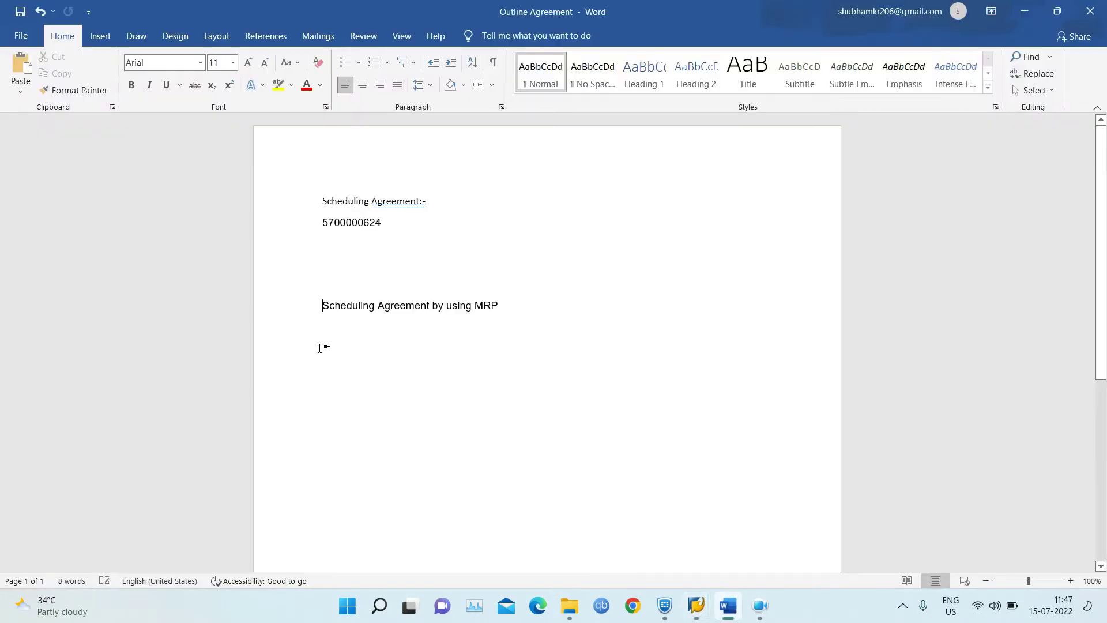
pyautogui.press('Return')
pyautogui.press('Return')
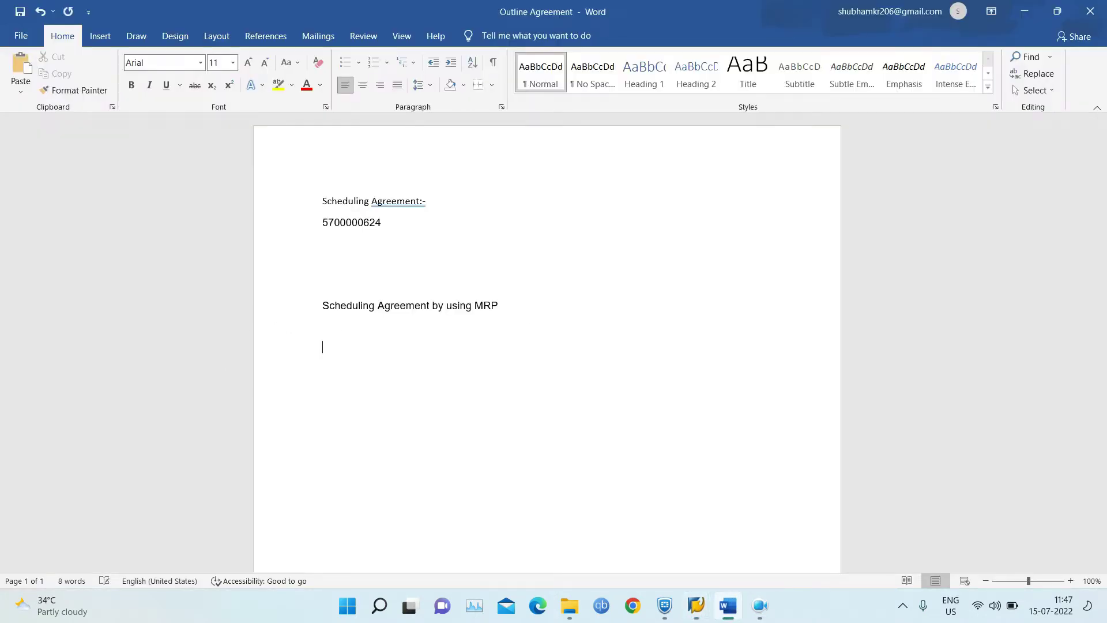
pyautogui.write('Create A Sch')
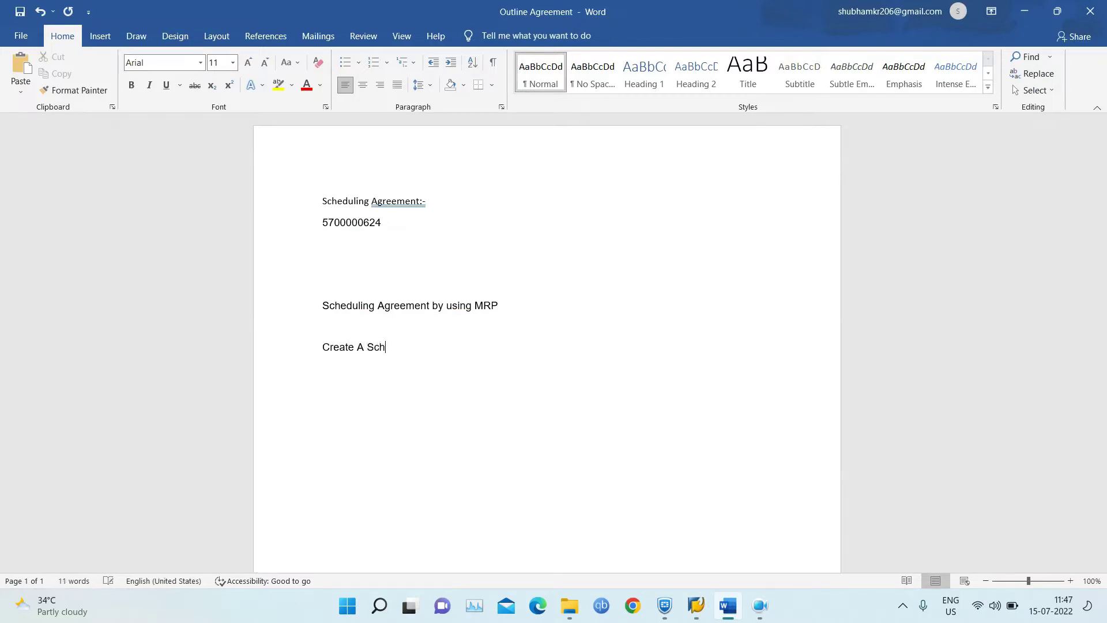
pyautogui.write('eduling Agreement')
pyautogui.press('Home')
pyautogui.write('1)')
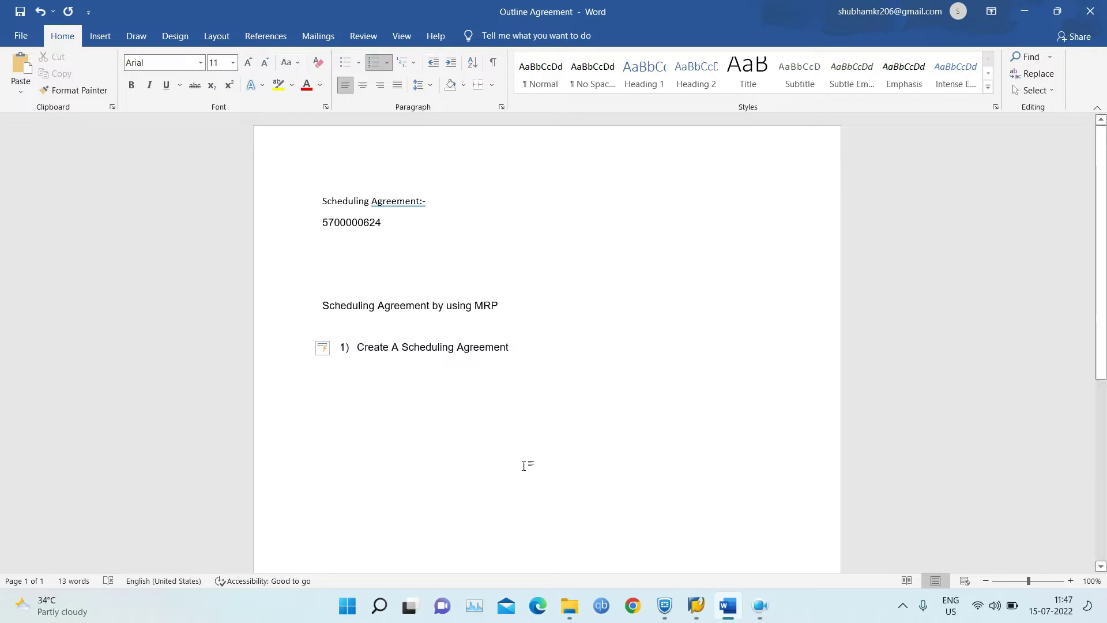
# Add "Maintain source List" and "Quota Agreement" as the second and third numbered items
pyautogui.click(526, 351)
pyautogui.press('Return')
pyautogui.write('Maintain ')
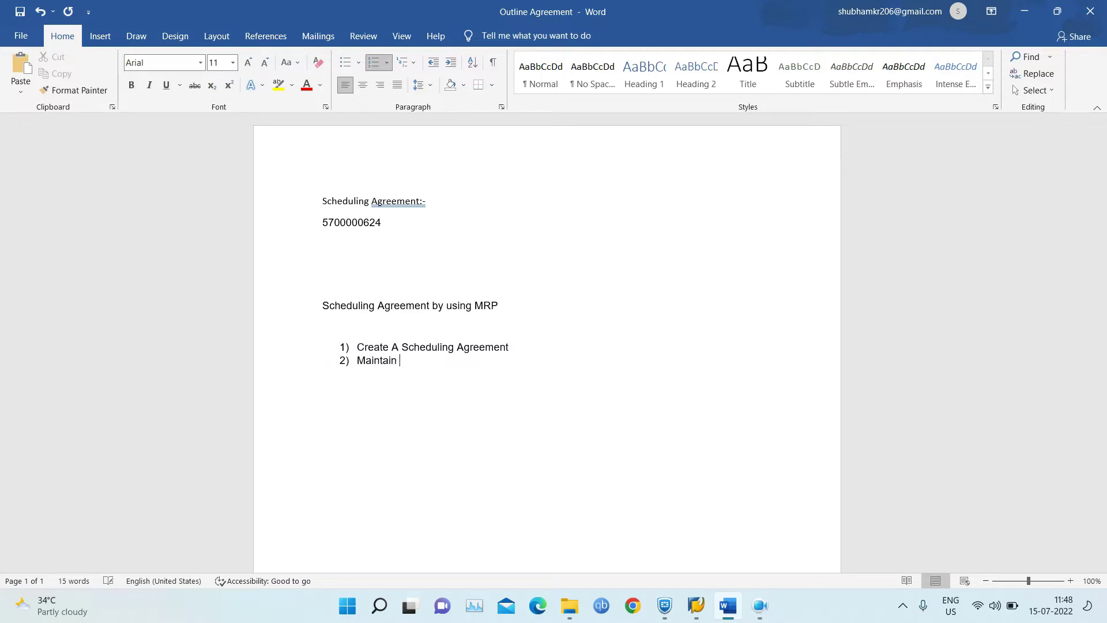
pyautogui.write('source List')
pyautogui.press('Return')
pyautogui.write('Quota Agreement')
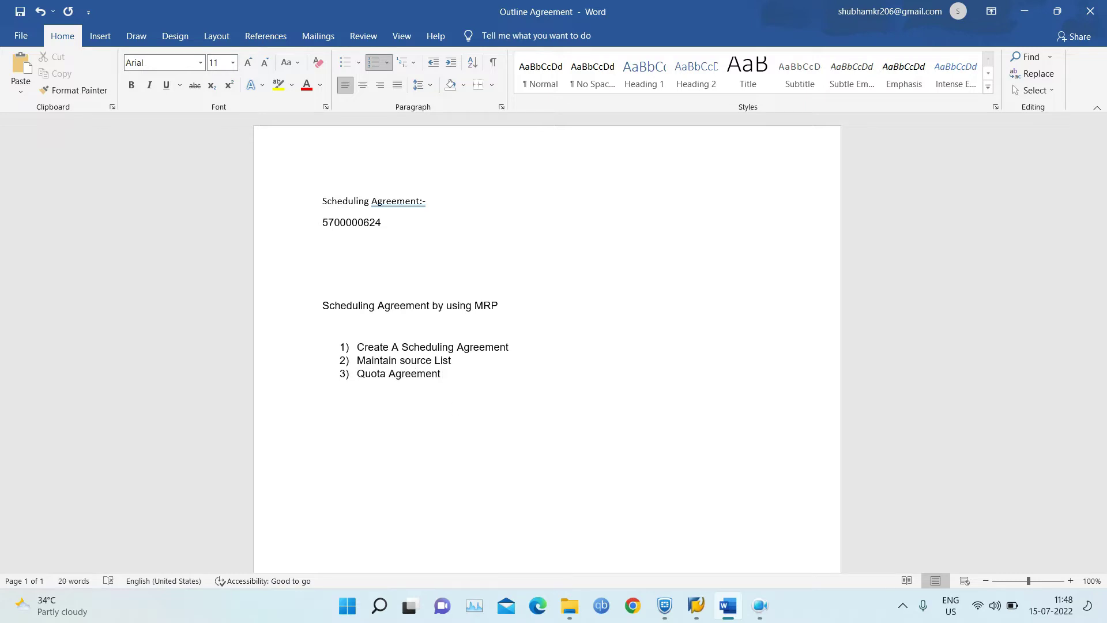
# Append transaction code ME31L to the scheduling agreement item and ME01 to the source list item
pyautogui.click(452, 360)
pyautogui.write('ME31L')
pyautogui.press('Down')
pyautogui.write('MEo1')
pyautogui.click(344, 374)
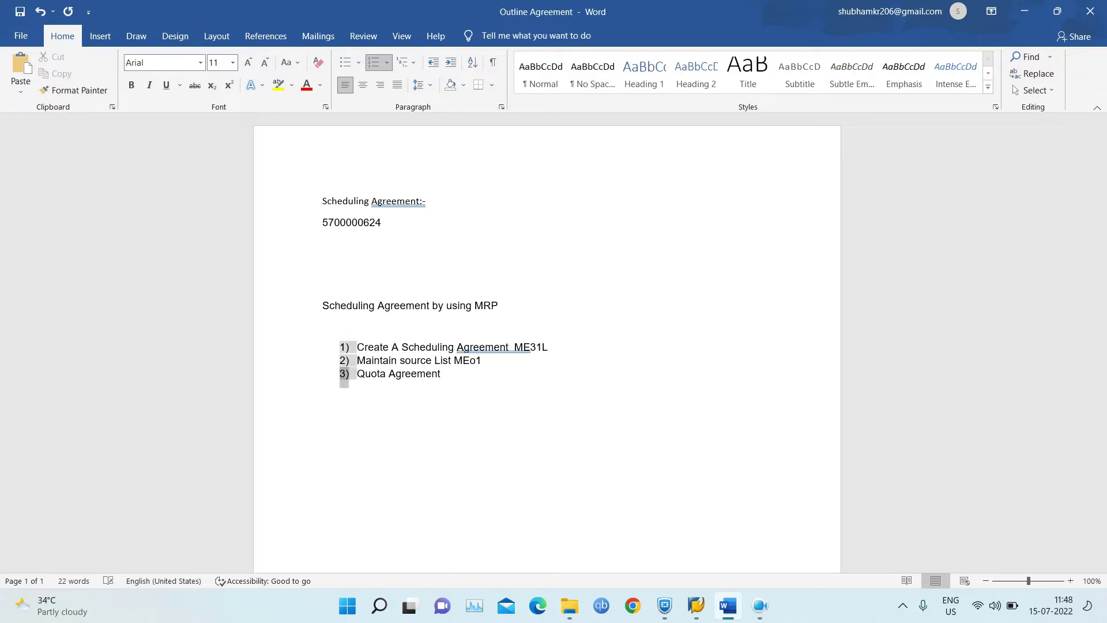
pyautogui.click(483, 359)
pyautogui.press('BackSpace')
pyautogui.press('BackSpace')
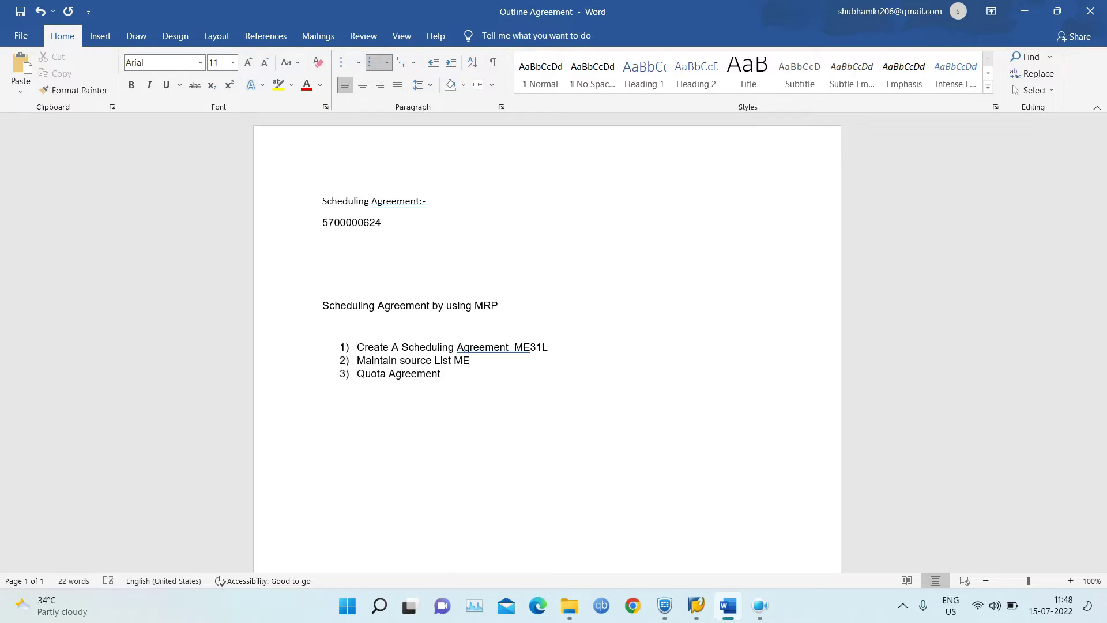
pyautogui.write('01')
# Append transaction code MEQ1 to the Quota Agreement item
pyautogui.write('ME')
pyautogui.write('q1')
pyautogui.press('BackSpace')
pyautogui.press('BackSpace')
pyautogui.press('BackSpace')
pyautogui.write('EQ1')
# Add a fourth numbered item reading "Create Requirement MD61"
pyautogui.press('Return')
pyautogui.write('Creat')
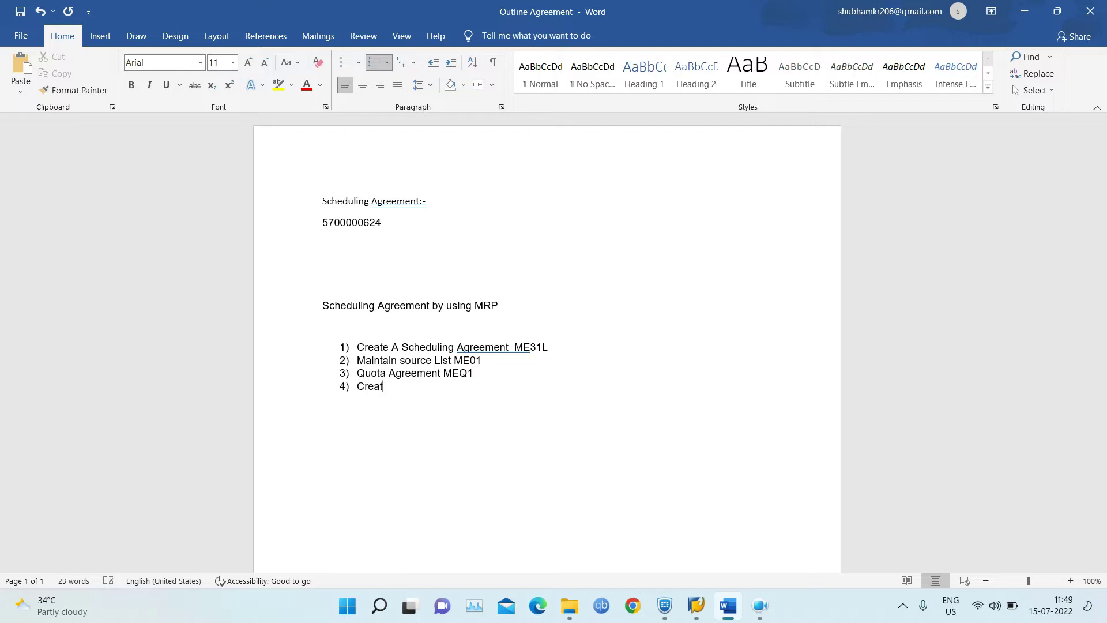
pyautogui.write('e Requirement')
pyautogui.press('Return')
pyautogui.press('BackSpace')
pyautogui.press('BackSpace')
pyautogui.write('MD61')
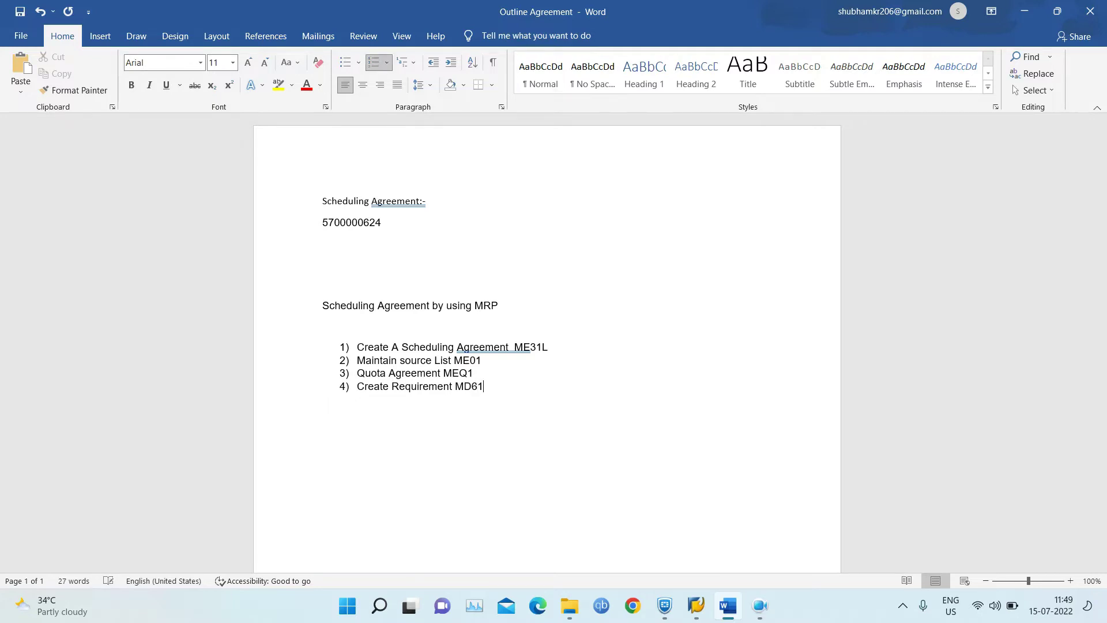
# Add a fifth numbered item reading "Run MRP MD03" and save the document
pyautogui.press('Return')
pyautogui.write('Run MRP MD03')
pyautogui.hotkey('ctrl', 's')
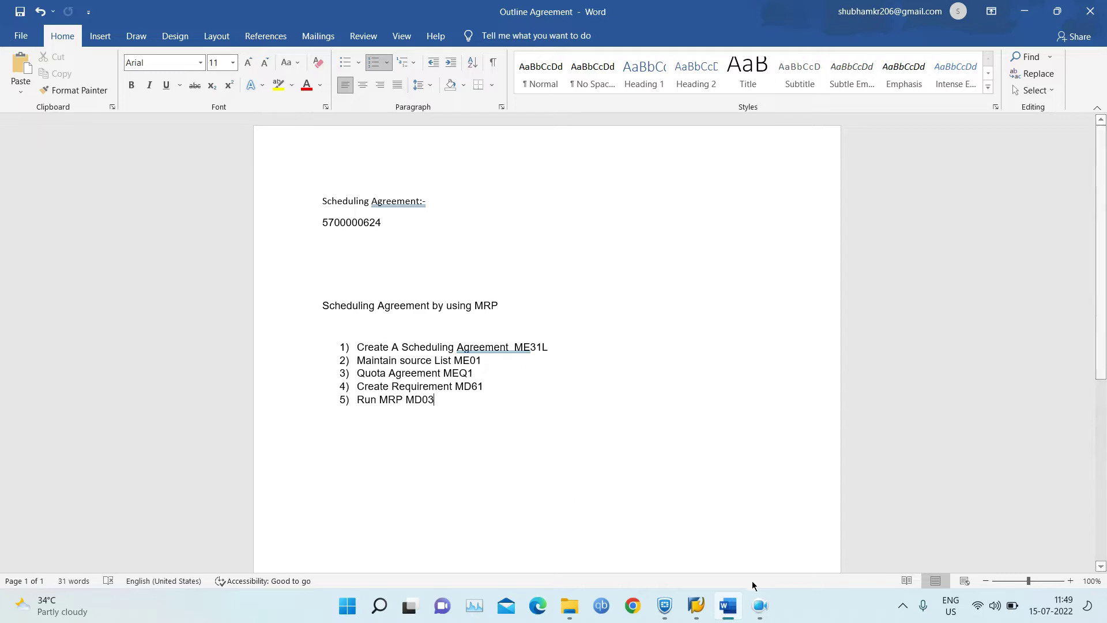
# Switch to SAP, recheck the noted step list in Word, and start transaction ME31L
pyautogui.moveTo(695, 618)
pyautogui.click(788, 538)
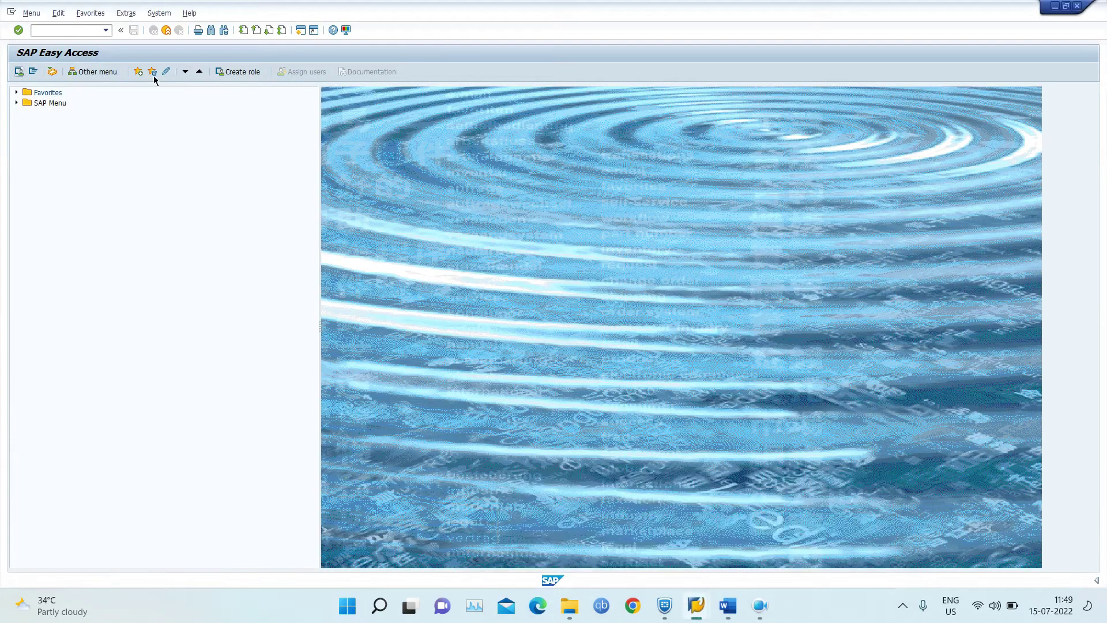
pyautogui.click(95, 30)
pyautogui.click(734, 607)
pyautogui.click(735, 607)
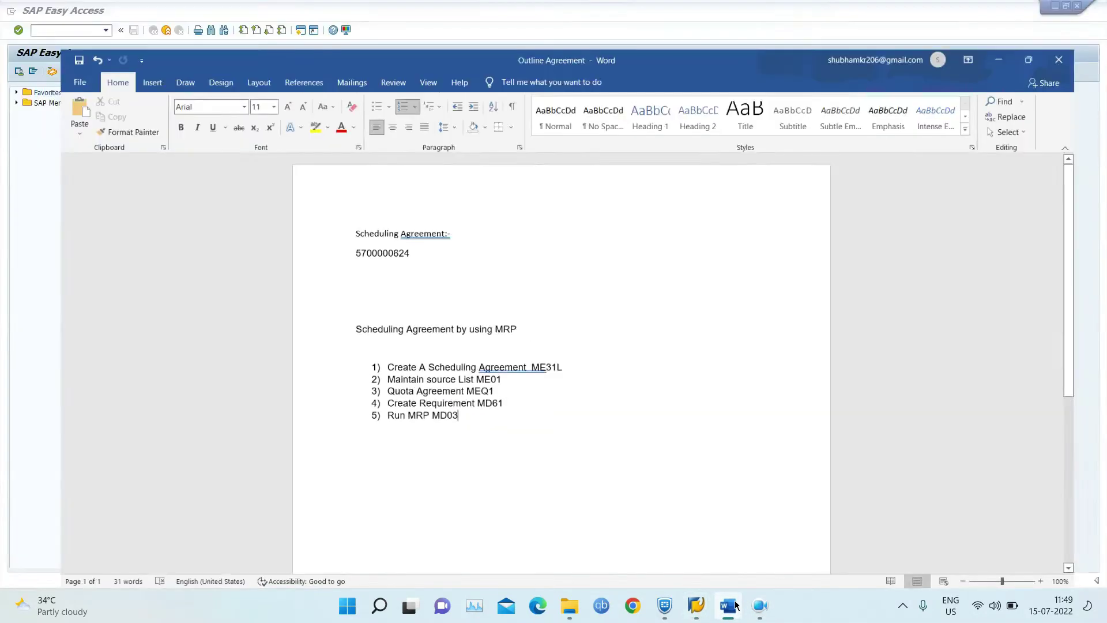
pyautogui.write('me31l')
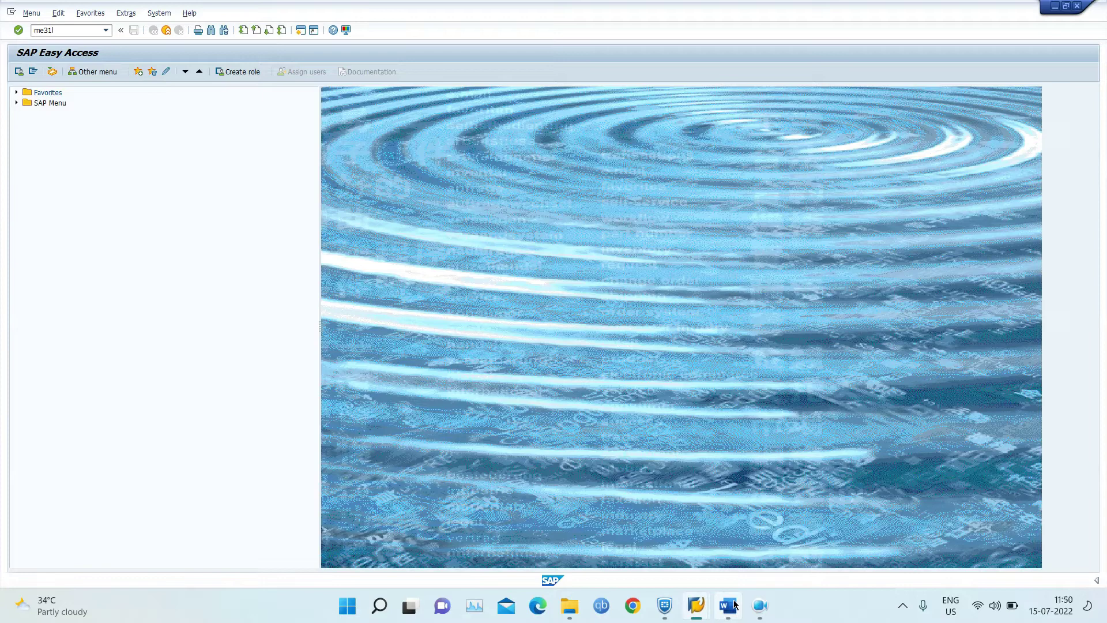
pyautogui.press('Return')
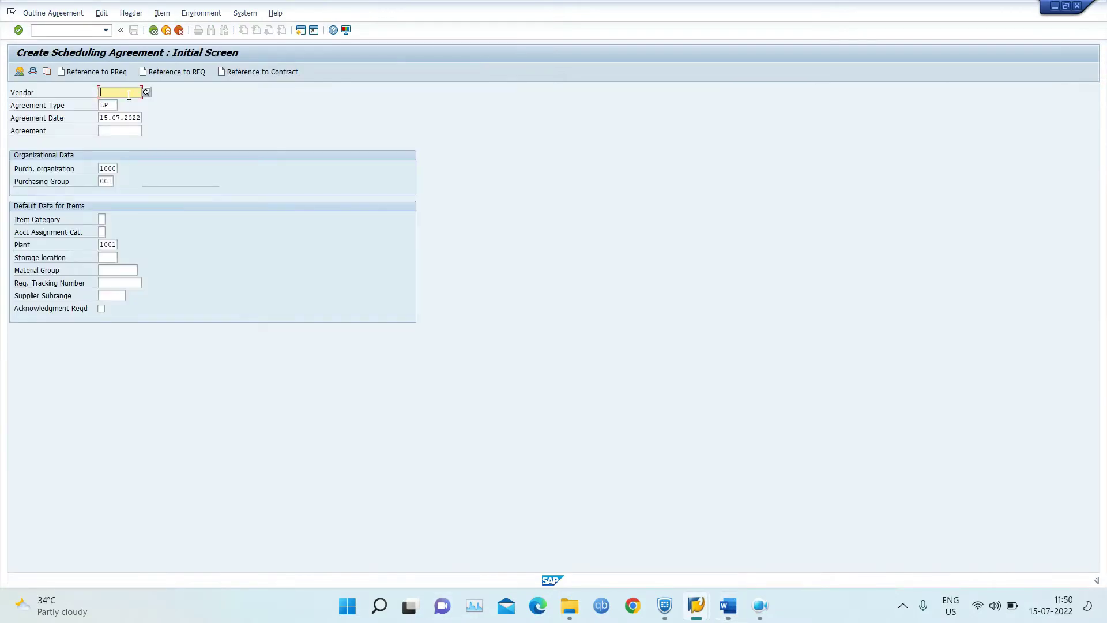
# Enter the vendor number of A.K.V. PATTERN and agreement type ZRAW, and fill in the validity end date in the header data
pyautogui.click(127, 94)
pyautogui.click(118, 104)
pyautogui.moveTo(114, 106); pyautogui.dragTo(90, 105)
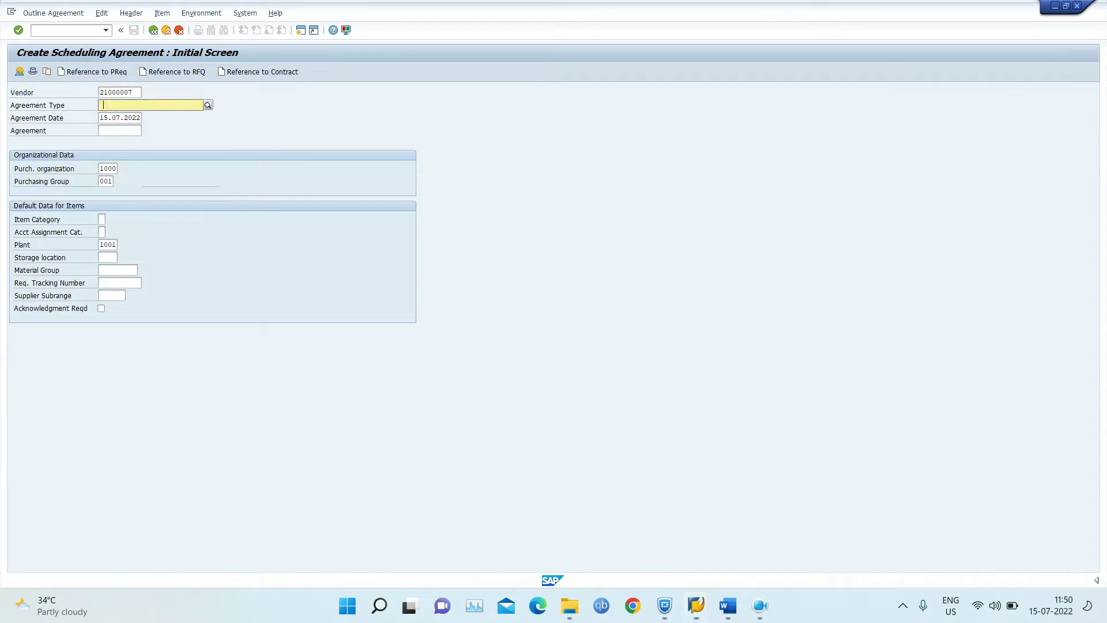
pyautogui.press('Escape')
pyautogui.write('ZRAW')
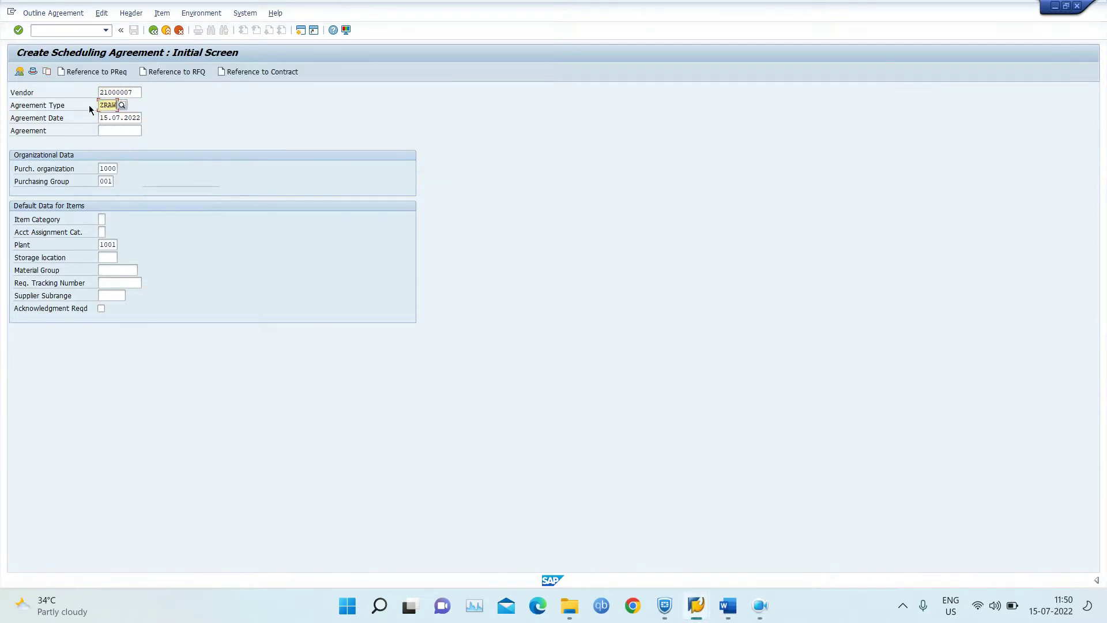
pyautogui.press('Return')
pyautogui.press('BackSpace')
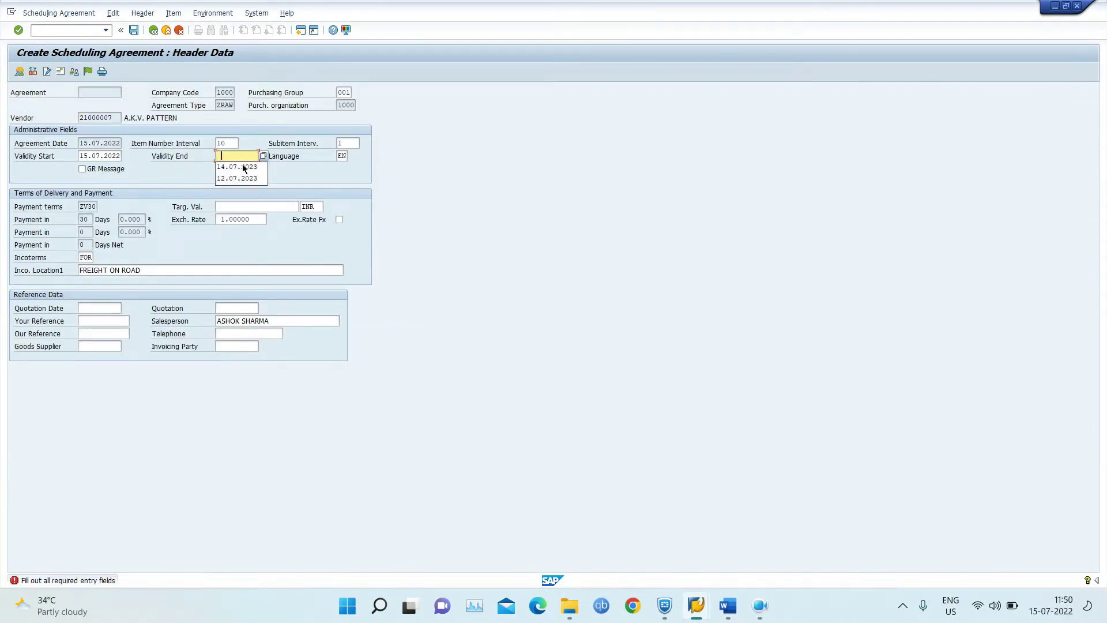
pyautogui.press('Return')
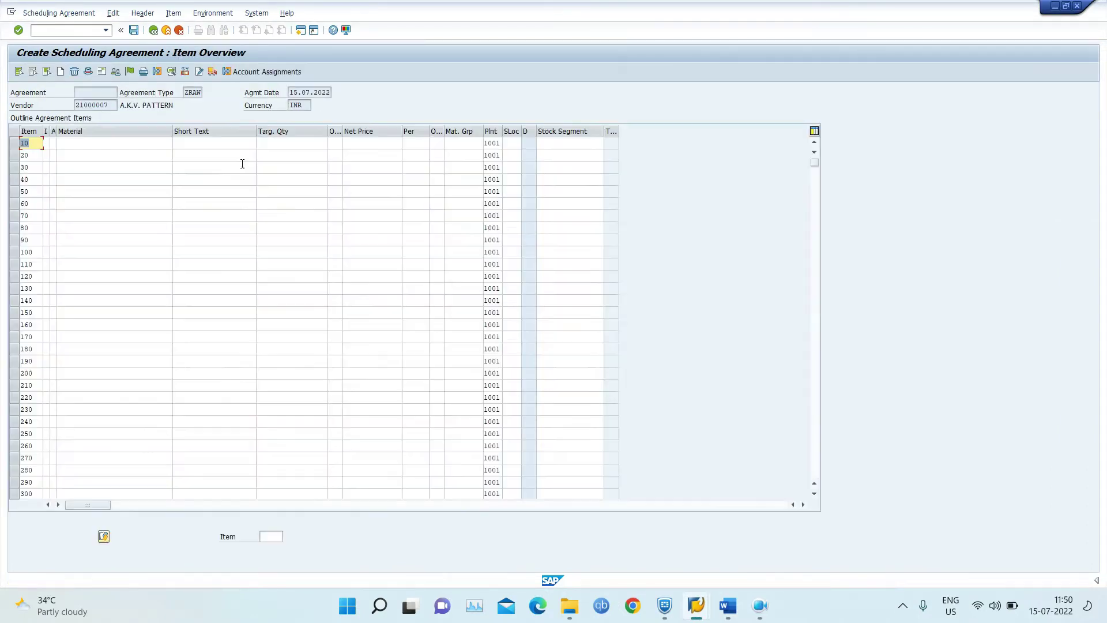
pyautogui.click(124, 144)
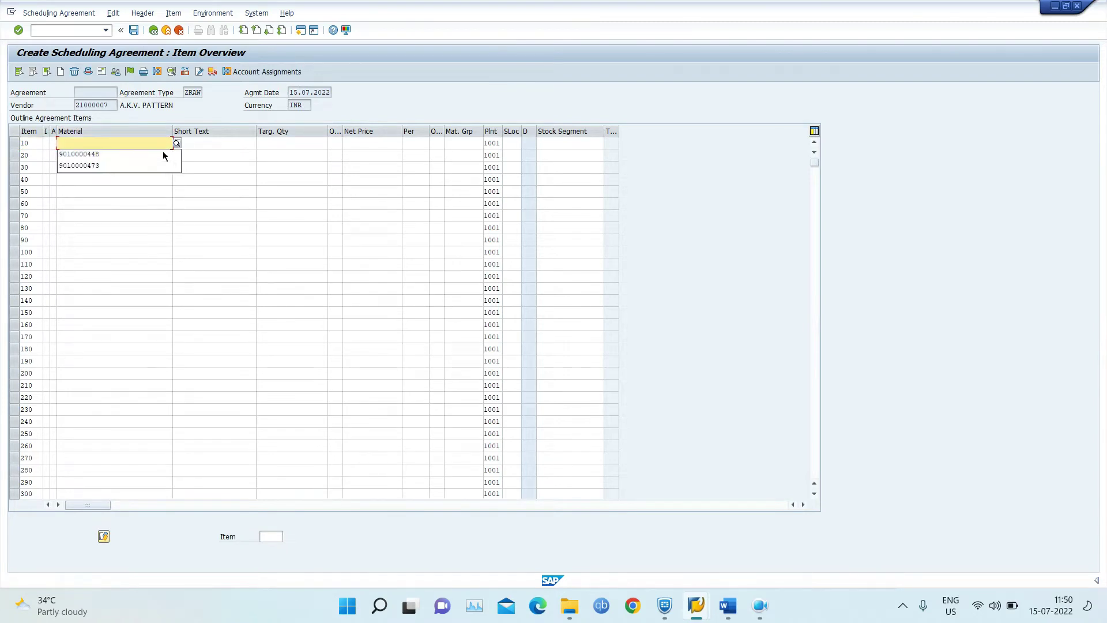
pyautogui.hotkey('ctrl', 'v')
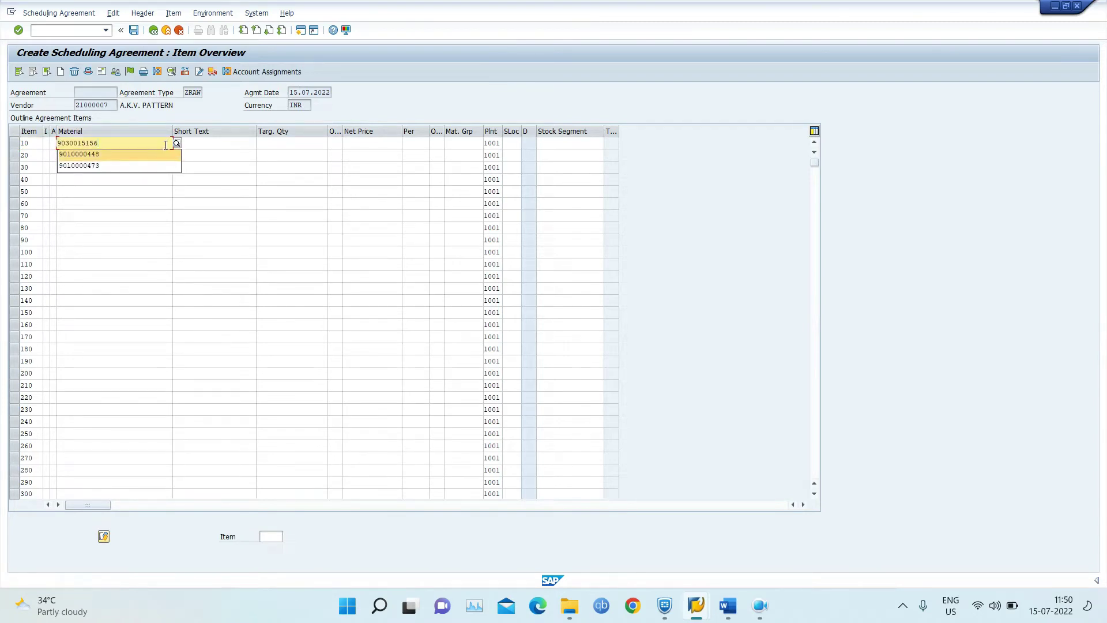
pyautogui.click(289, 143)
pyautogui.write('99999')
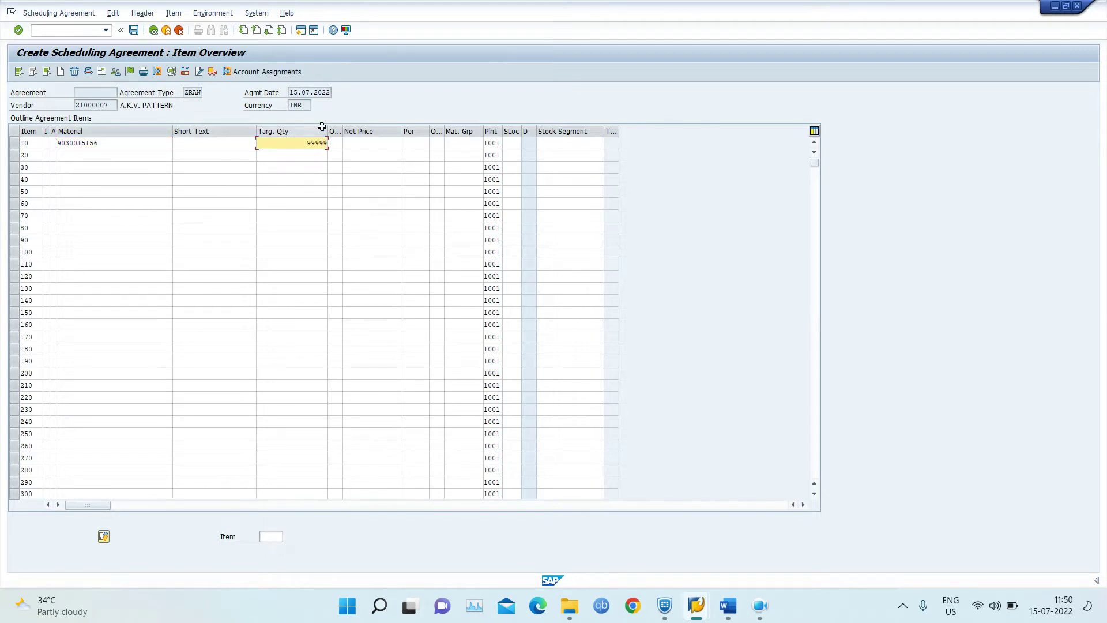
pyautogui.click(512, 143)
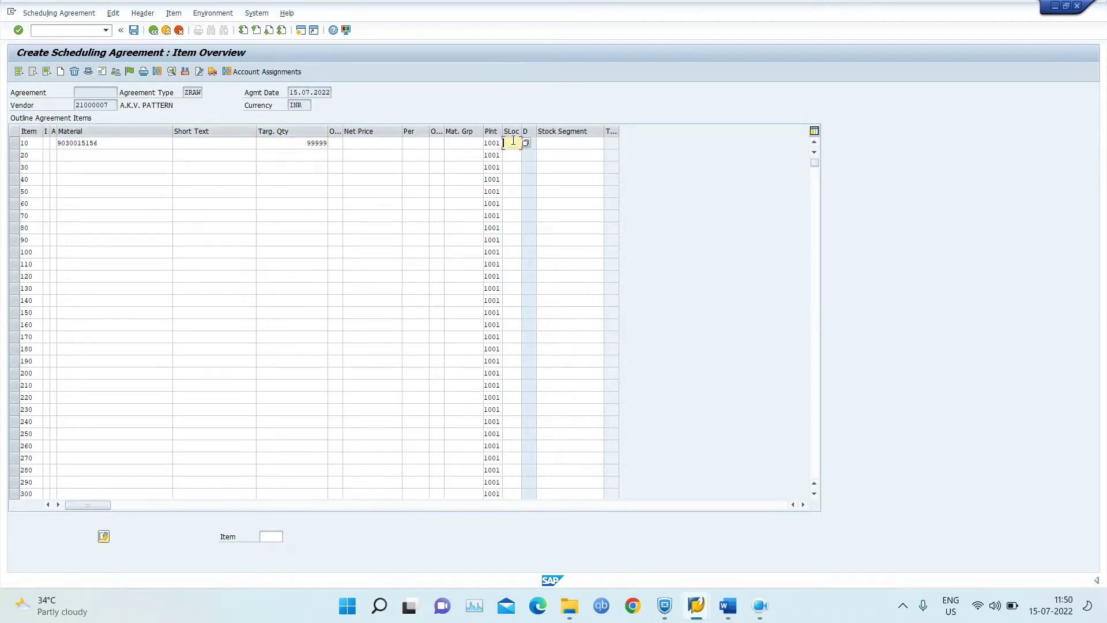
pyautogui.click(512, 154)
pyautogui.press('Return')
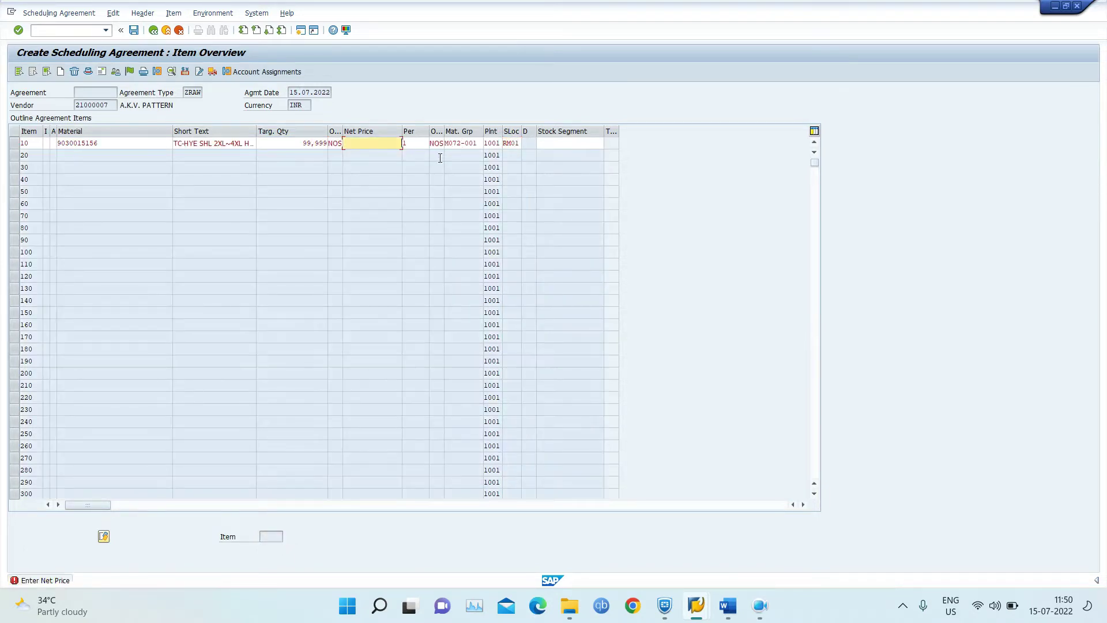
# Set item 10's net price to 20.00, confirm the item details, and save the scheduling agreement despite the missing message record
pyautogui.press('Return')
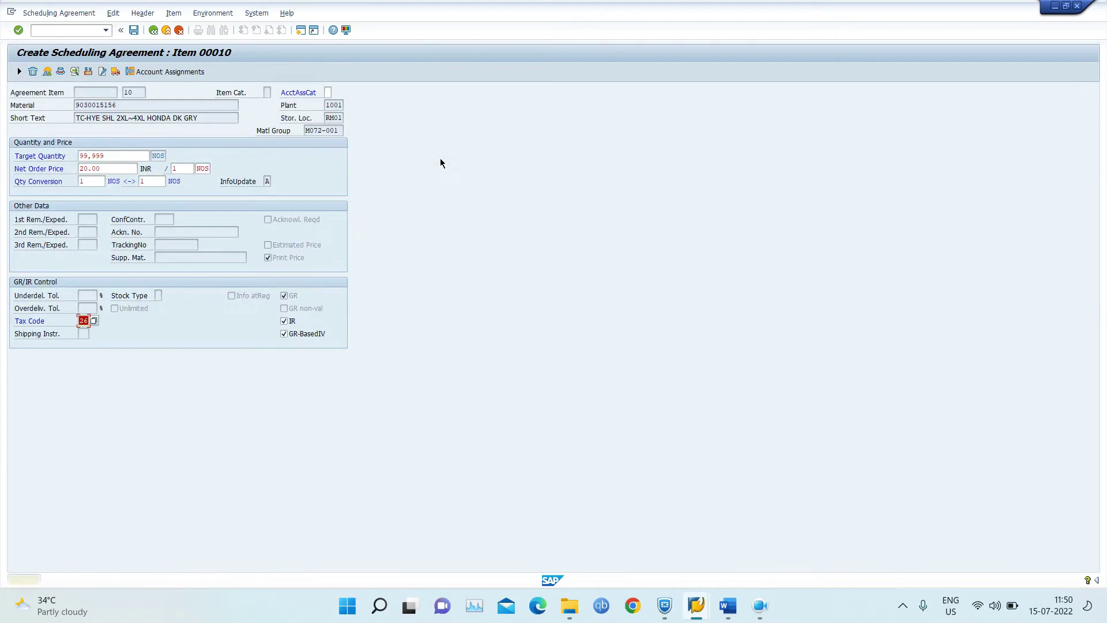
pyautogui.press('Return')
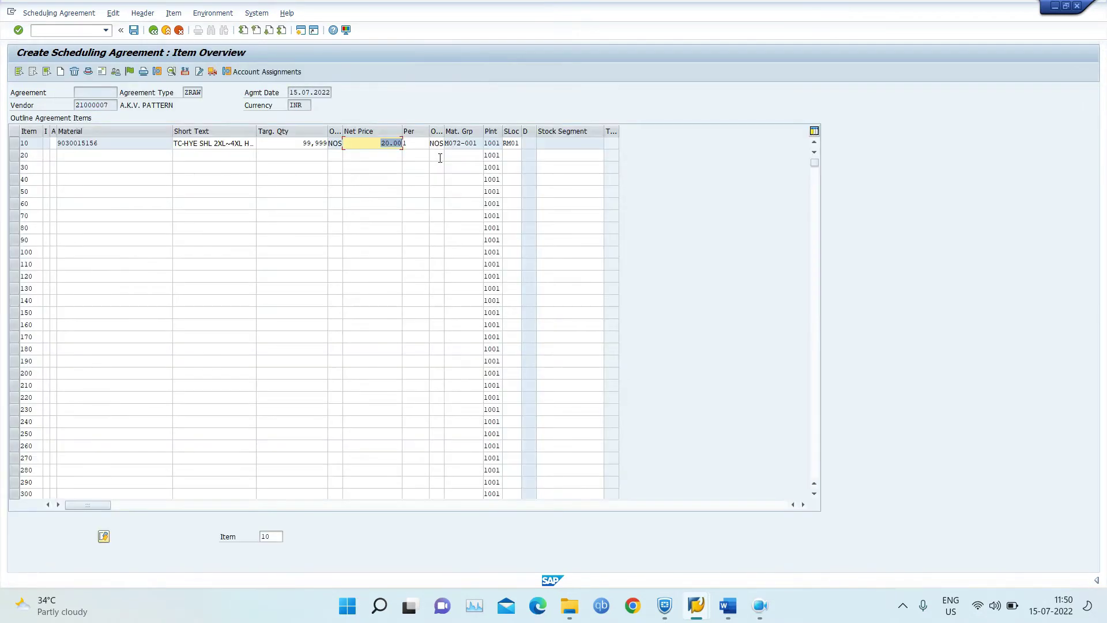
pyautogui.hotkey('ctrl', 's')
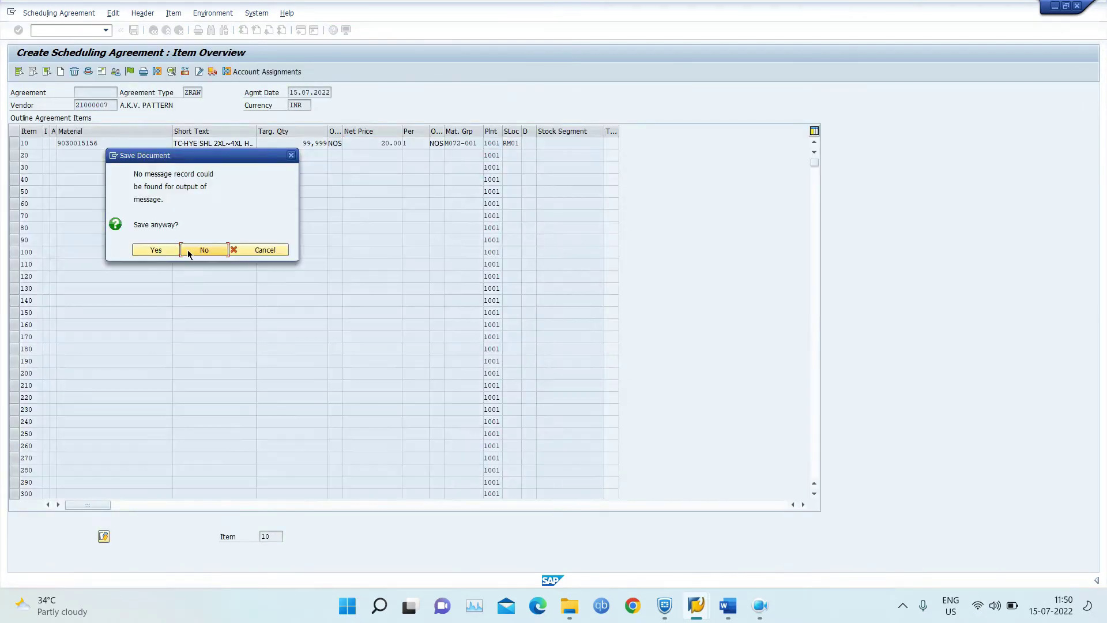
pyautogui.click(176, 251)
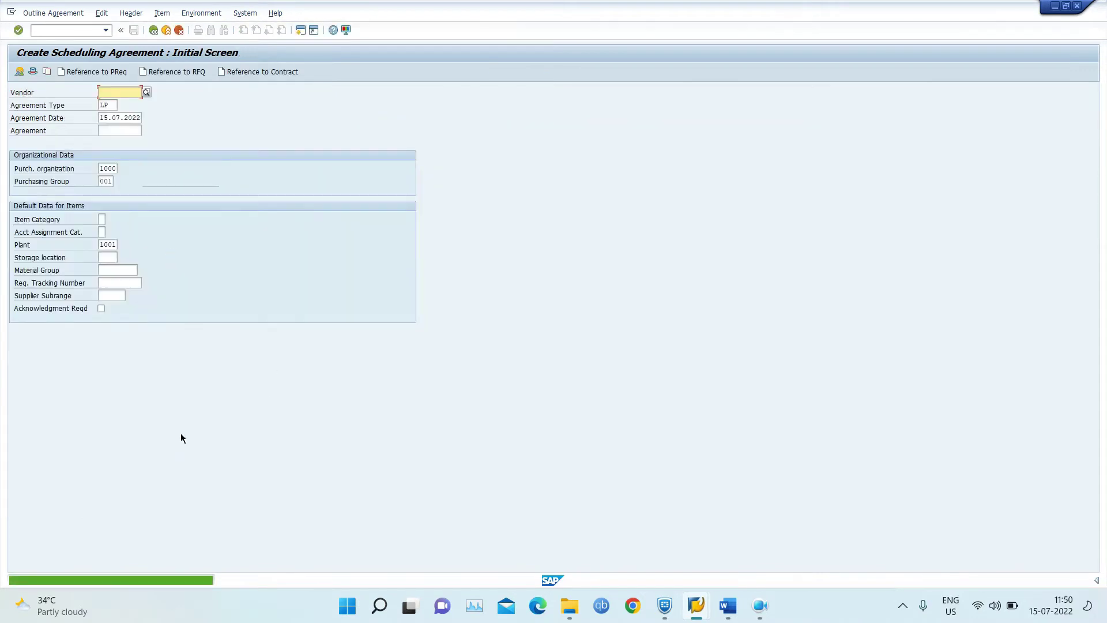
# Open the details of the creation message and copy the new scheduling agreement's number
pyautogui.doubleClick(206, 580)
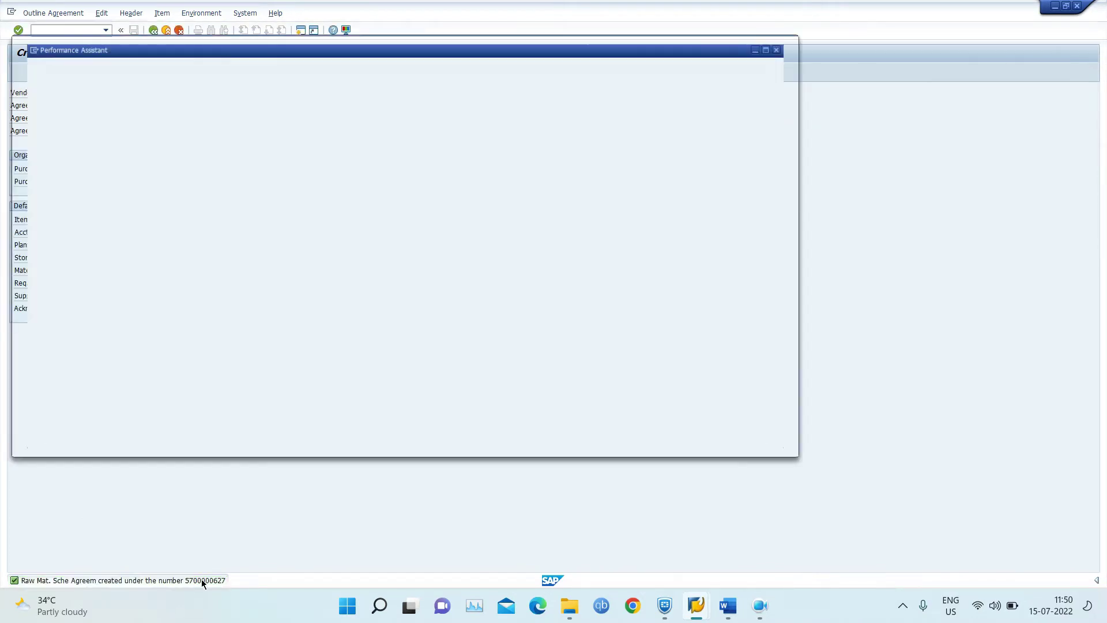
pyautogui.doubleClick(384, 84)
pyautogui.hotkey('ctrl', 'c')
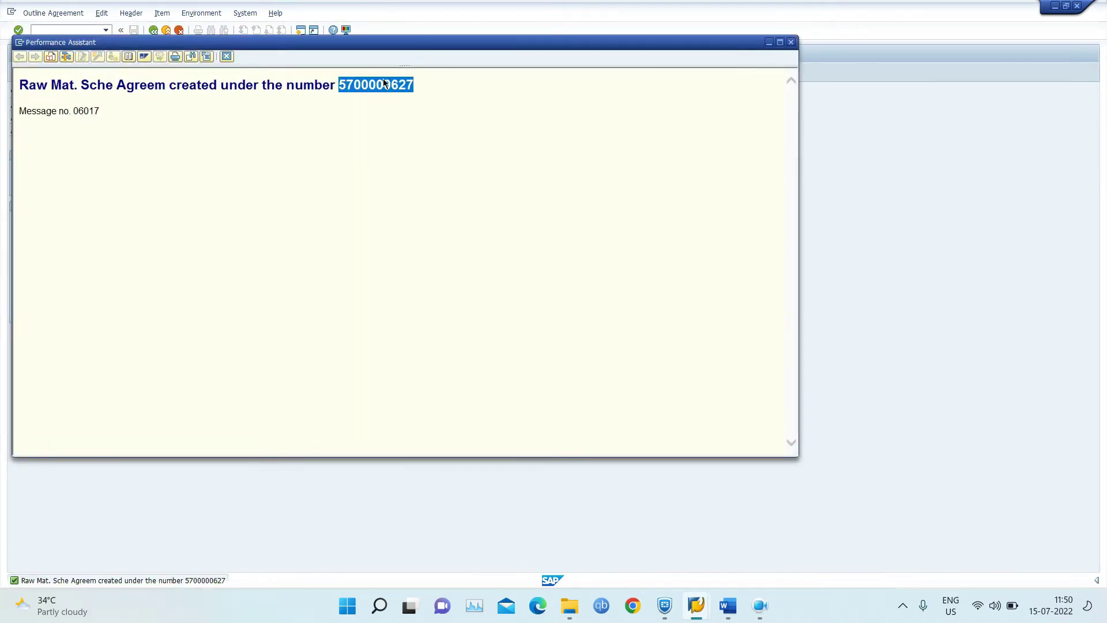
# Switch to Word and add a "PO1 :-" line below the MRP steps, pasting in the copied scheduling agreement number
pyautogui.click(728, 605)
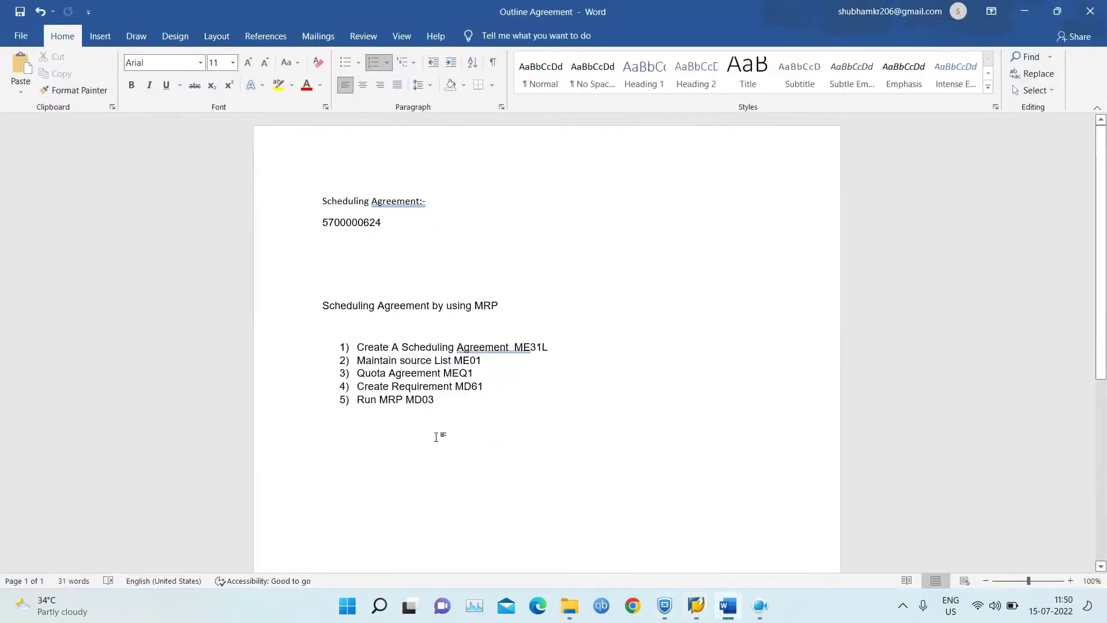
pyautogui.press('Return')
pyautogui.press('Return')
pyautogui.press('Return')
pyautogui.write('P')
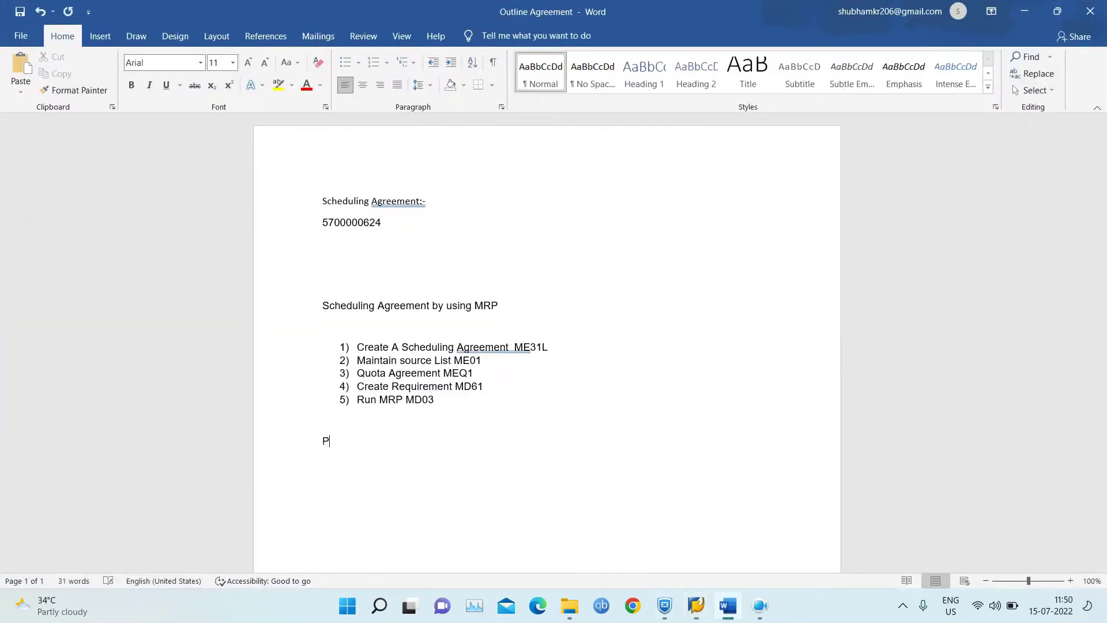
pyautogui.write('O1 :-')
pyautogui.hotkey('ctrl', 'v')
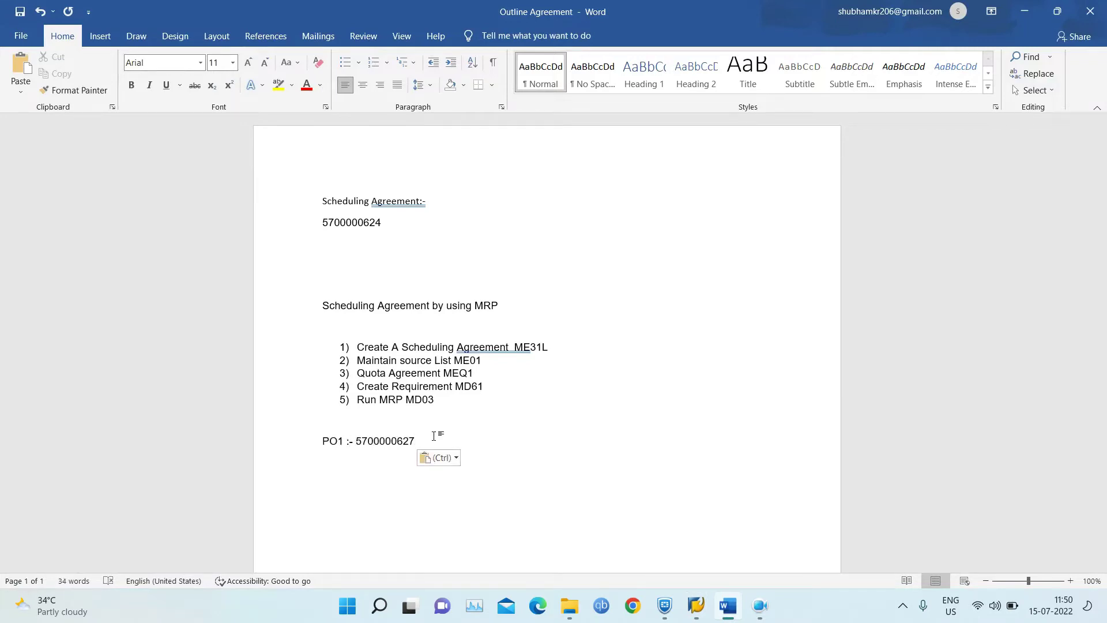
# Return to SAP, close the creation message details, and restart the scheduling agreement creation transaction ME31L
pyautogui.hotkey('alt', 'Tab')
pyautogui.hotkey('alt', 'Tab')
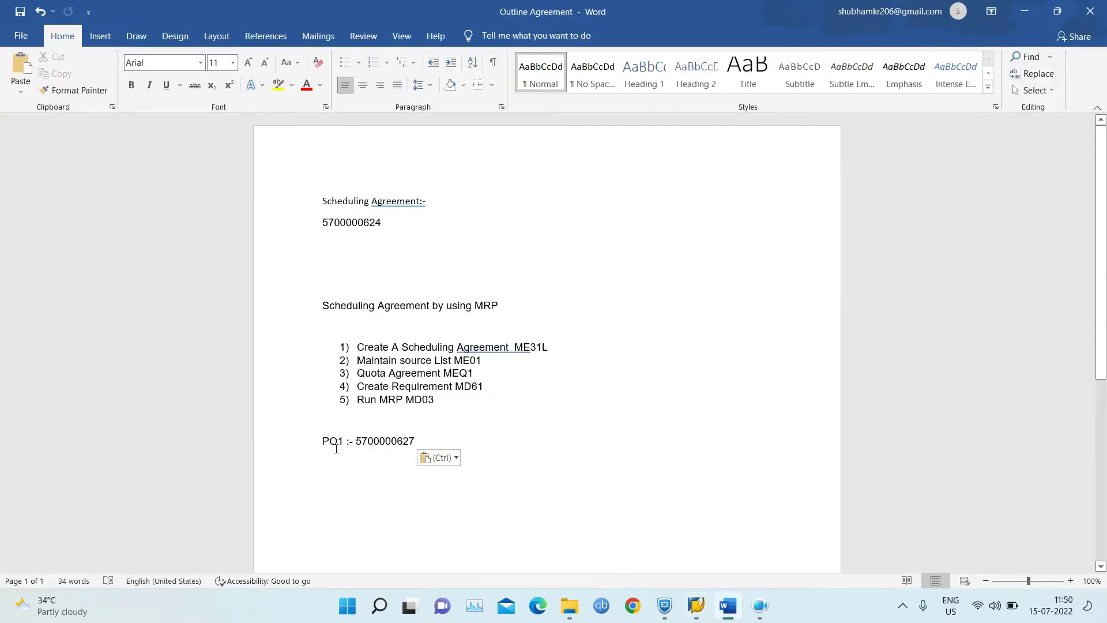
pyautogui.hotkey('alt', 'Tab')
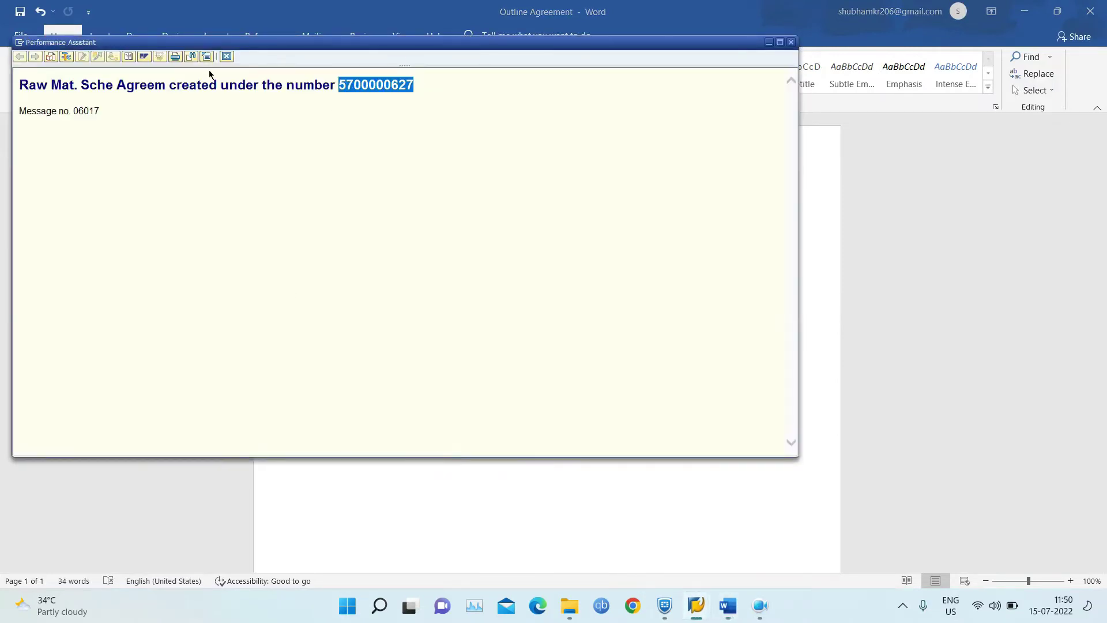
pyautogui.click(226, 58)
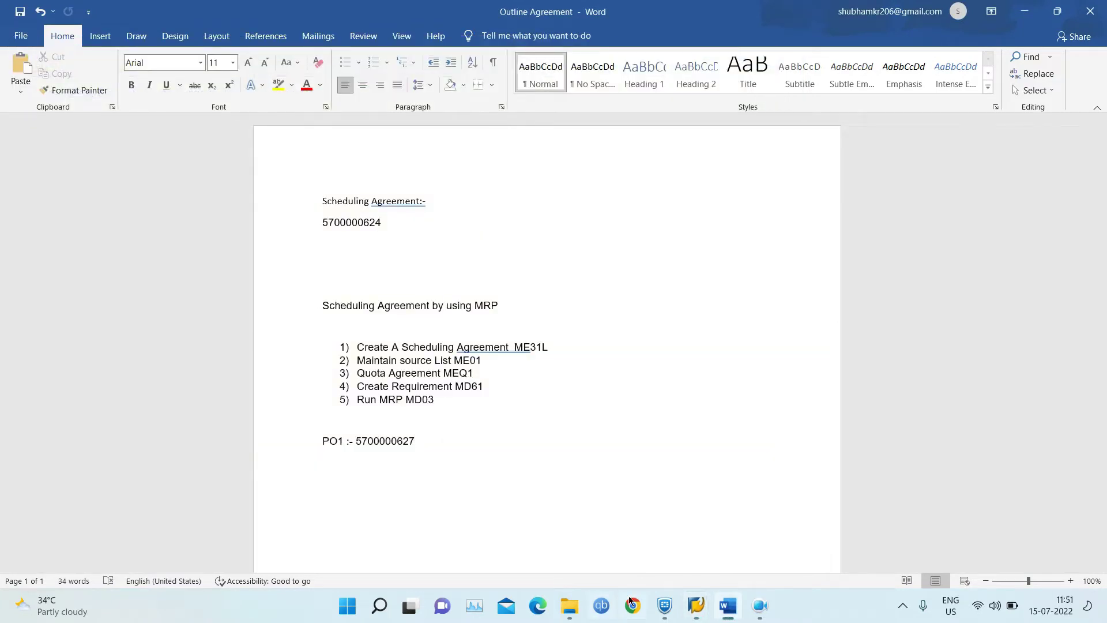
pyautogui.click(695, 607)
pyautogui.click(775, 538)
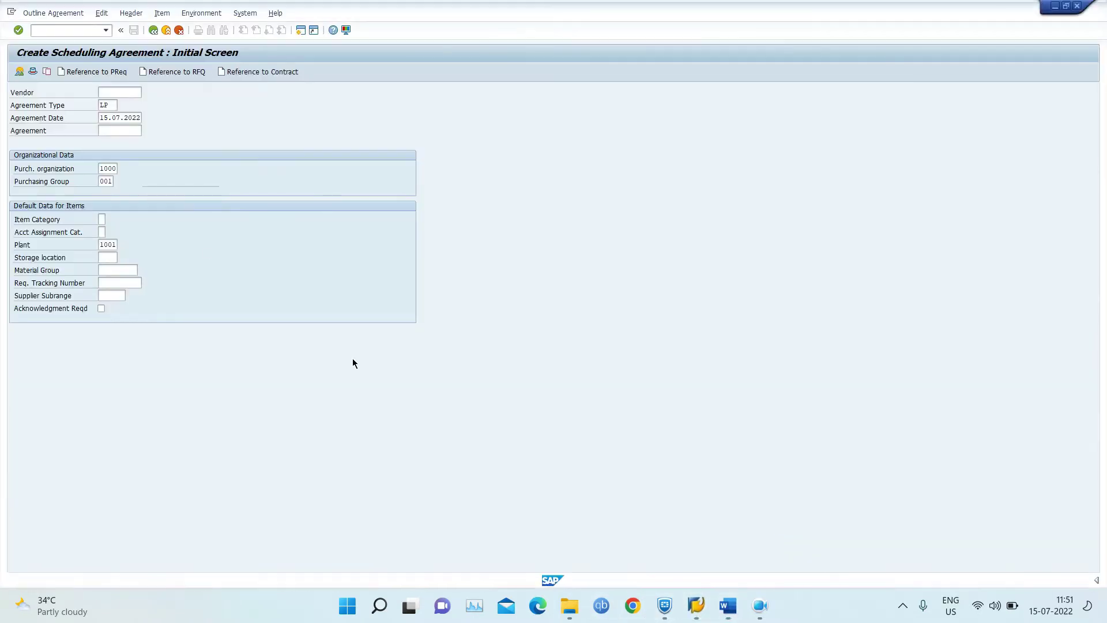
pyautogui.click(69, 32)
pyautogui.write('/nme31')
pyautogui.press('Return')
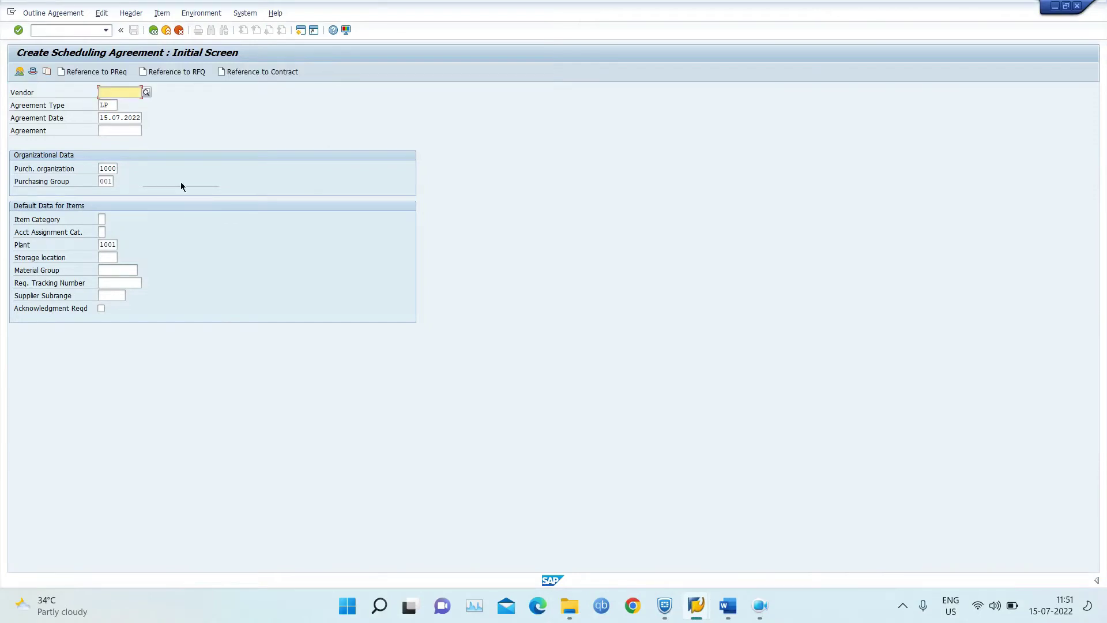
# Enter the vendor number of A.M ENTERPRISES and agreement type ZRAW, and set the validity end to 14.07.2023 in the header data
pyautogui.click(128, 92)
pyautogui.press('BackSpace')
pyautogui.write('8')
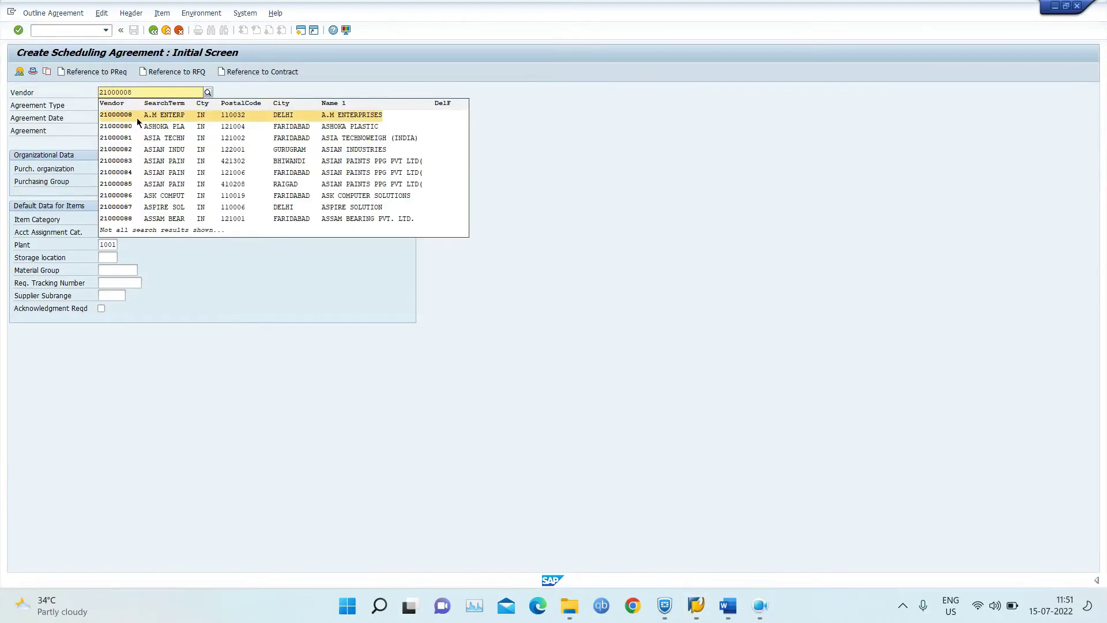
pyautogui.press('Escape')
pyautogui.doubleClick(106, 105)
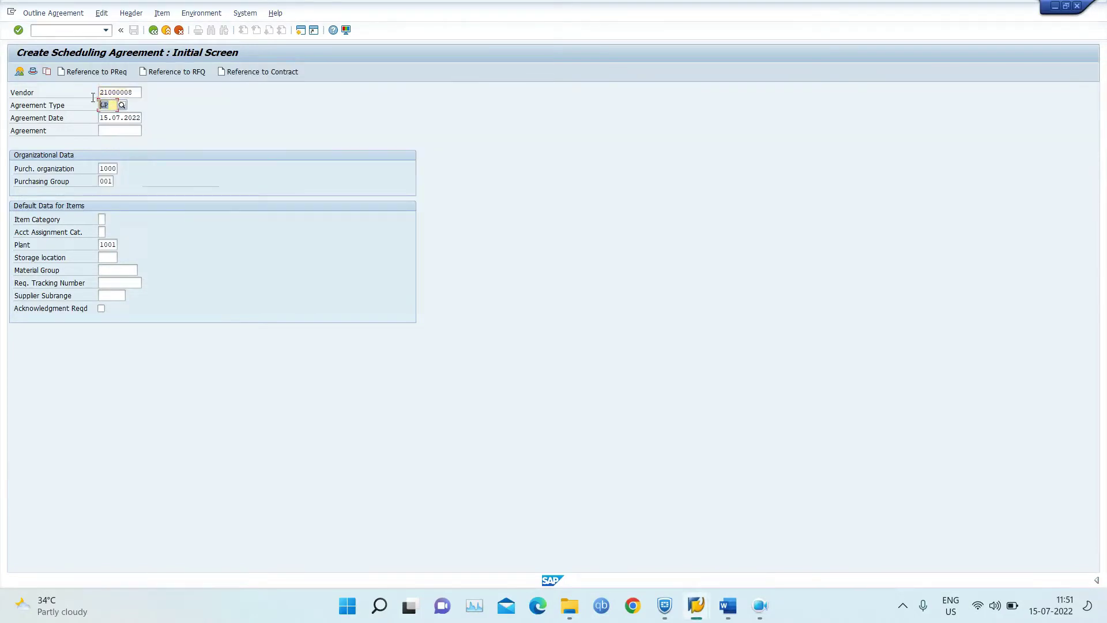
pyautogui.press('BackSpace')
pyautogui.write('ZRAW')
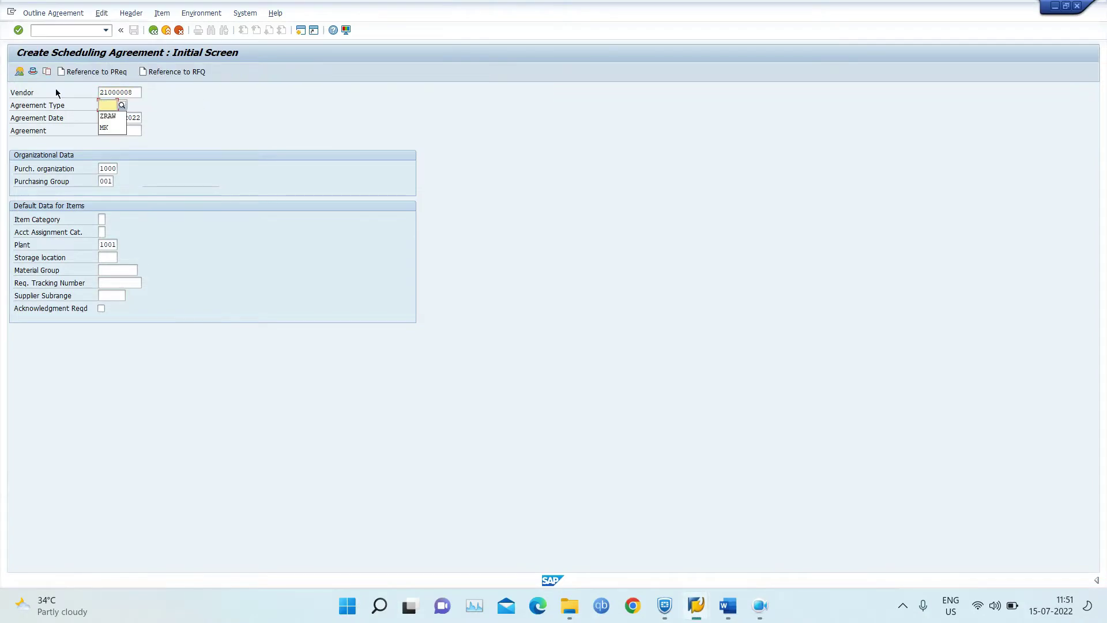
pyautogui.press('Return')
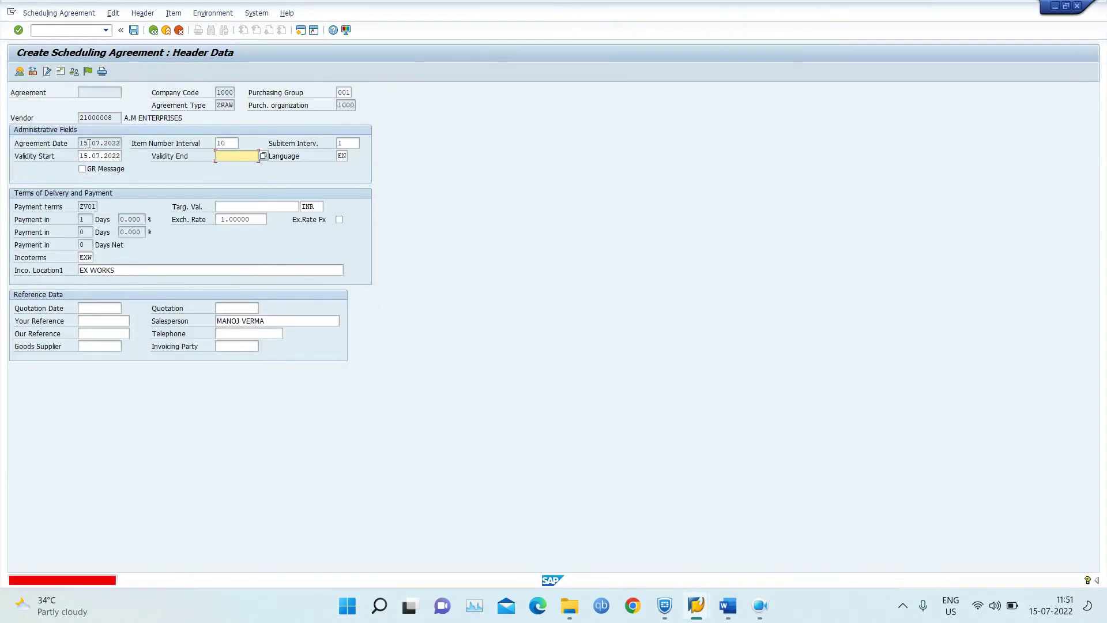
pyautogui.click(249, 157)
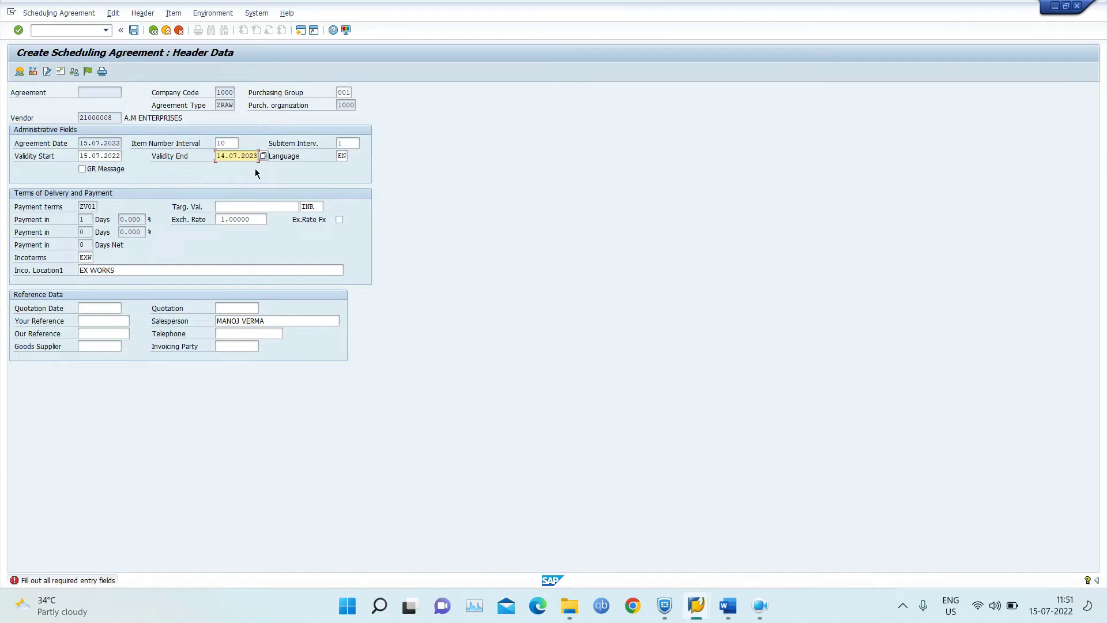
pyautogui.press('Return')
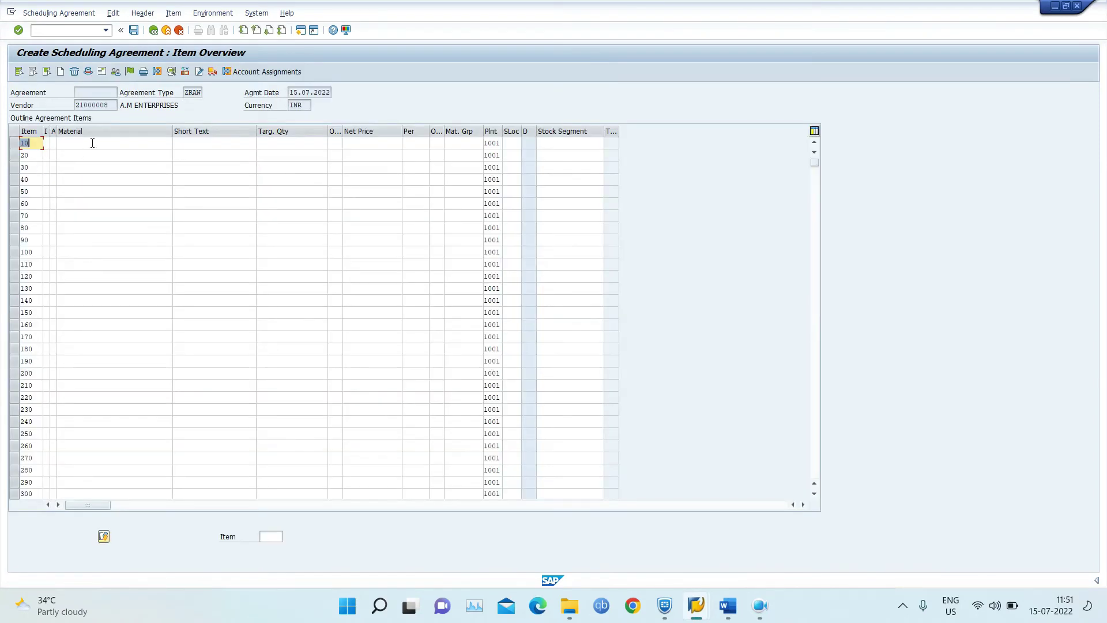
pyautogui.click(93, 143)
pyautogui.click(99, 154)
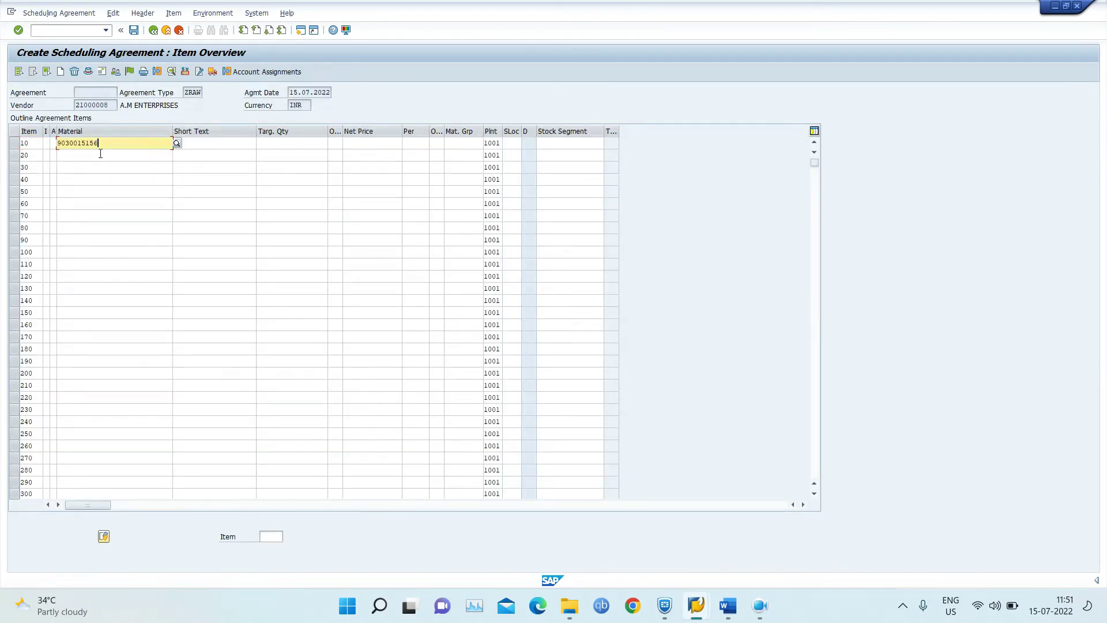
pyautogui.click(308, 143)
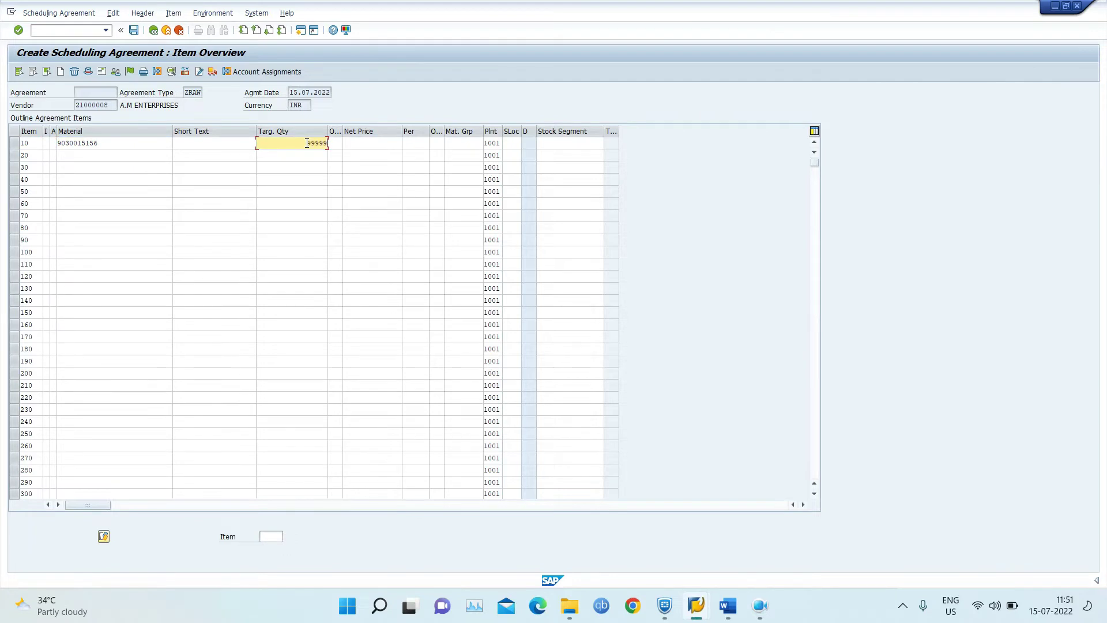
pyautogui.click(509, 144)
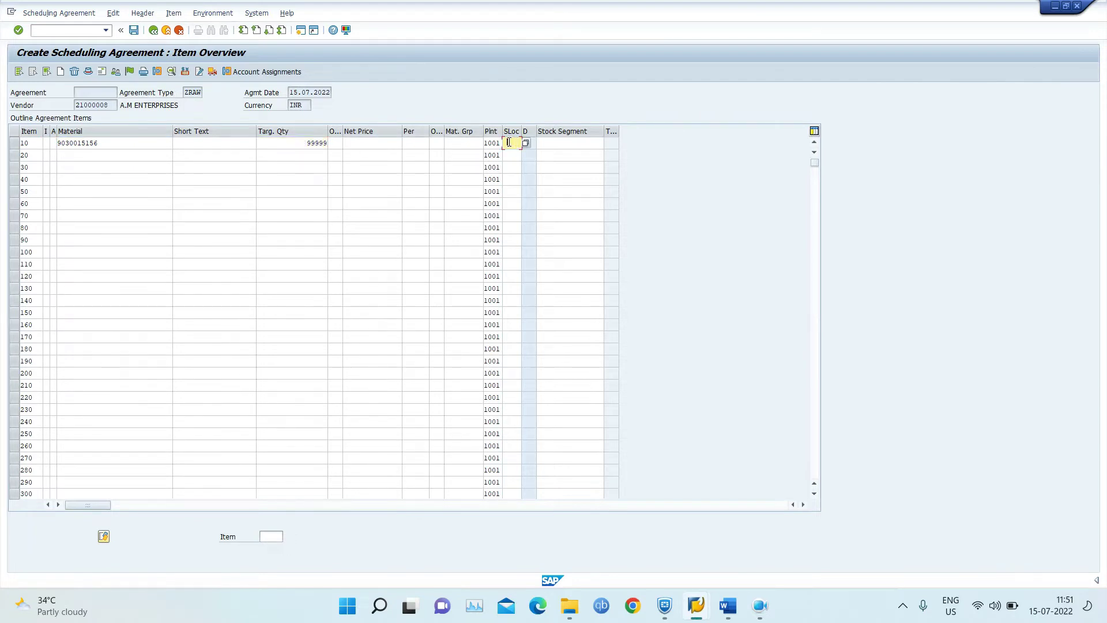
pyautogui.write('RM01')
# Set item 10's net price to 20, confirm the item details, and save the scheduling agreement for the second vendor
pyautogui.click(373, 144)
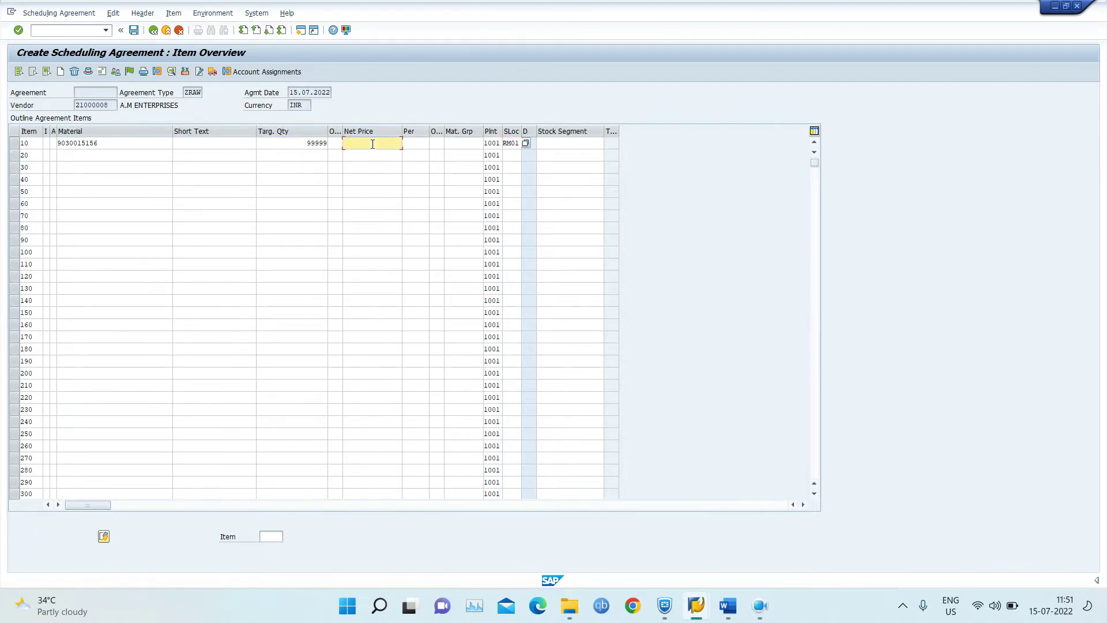
pyautogui.doubleClick(373, 144)
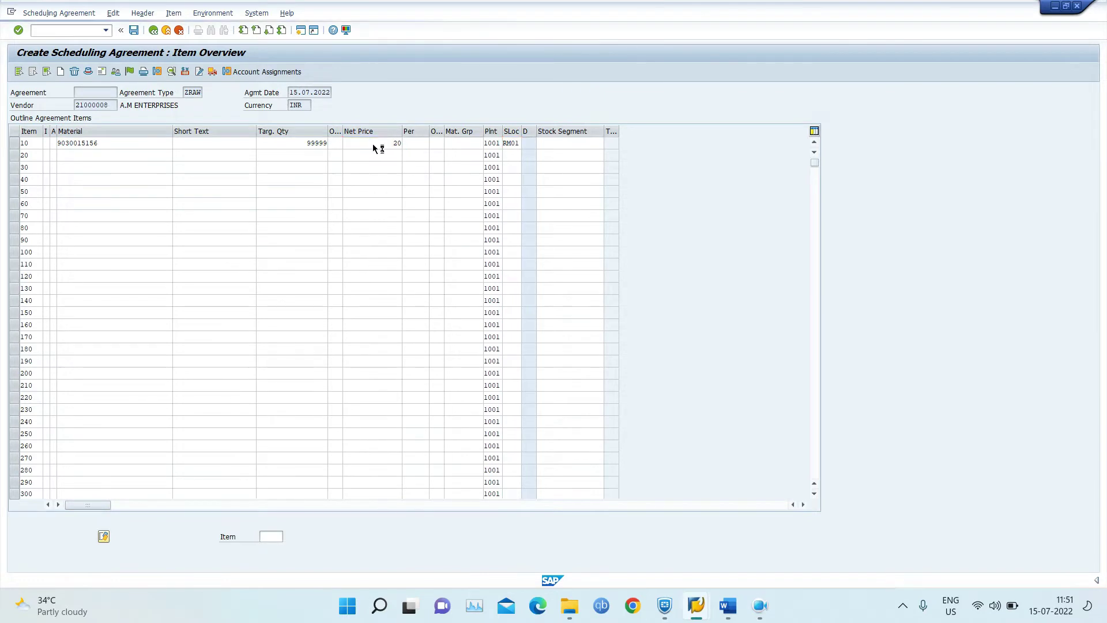
pyautogui.press('F3')
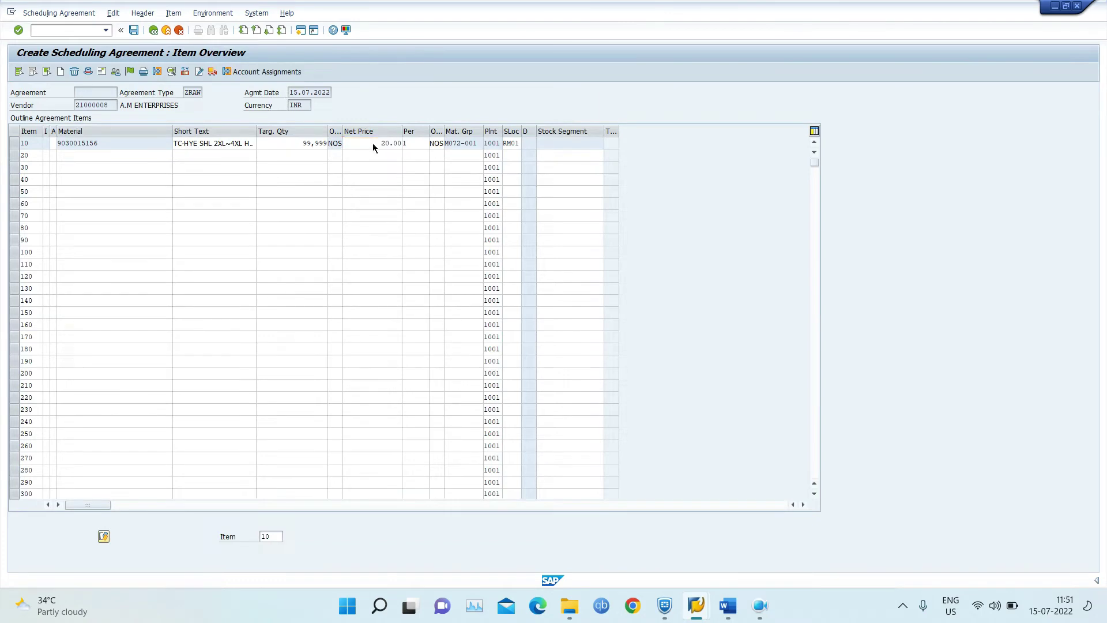
pyautogui.hotkey('ctrl', 's')
pyautogui.click(169, 251)
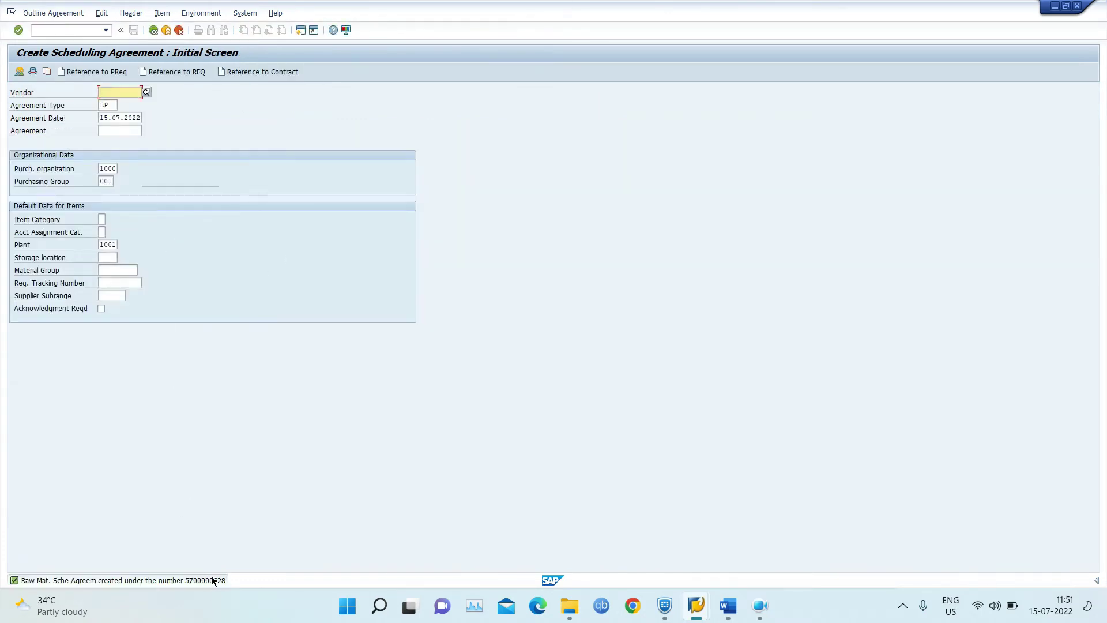
# Open the creation message's details and copy the second scheduling agreement's number
pyautogui.doubleClick(216, 580)
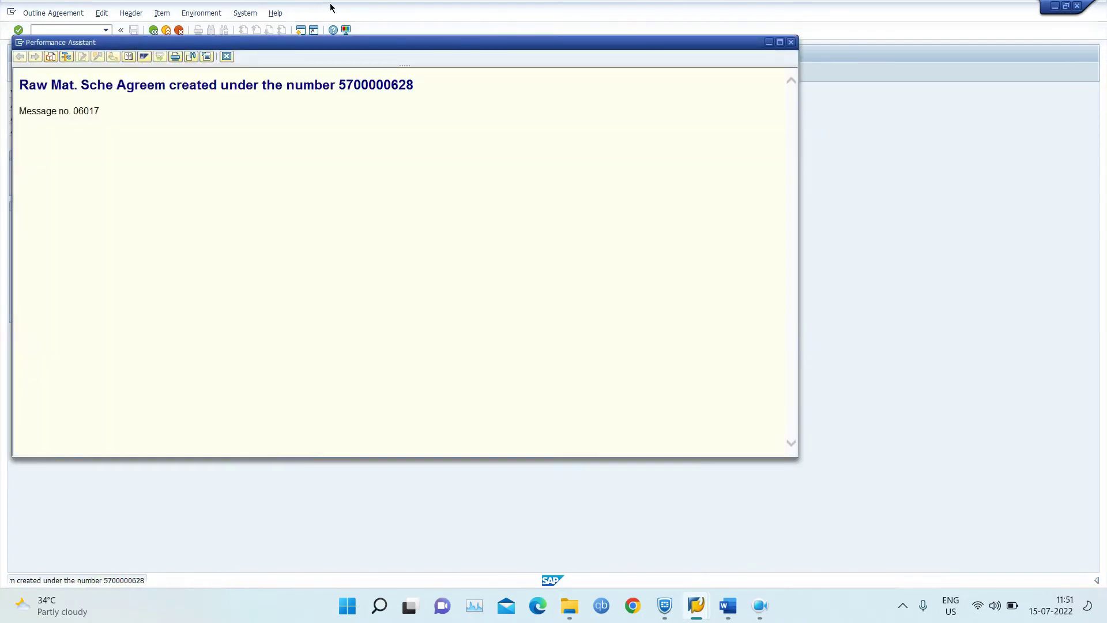
pyautogui.doubleClick(394, 84)
pyautogui.hotkey('ctrl', 'c')
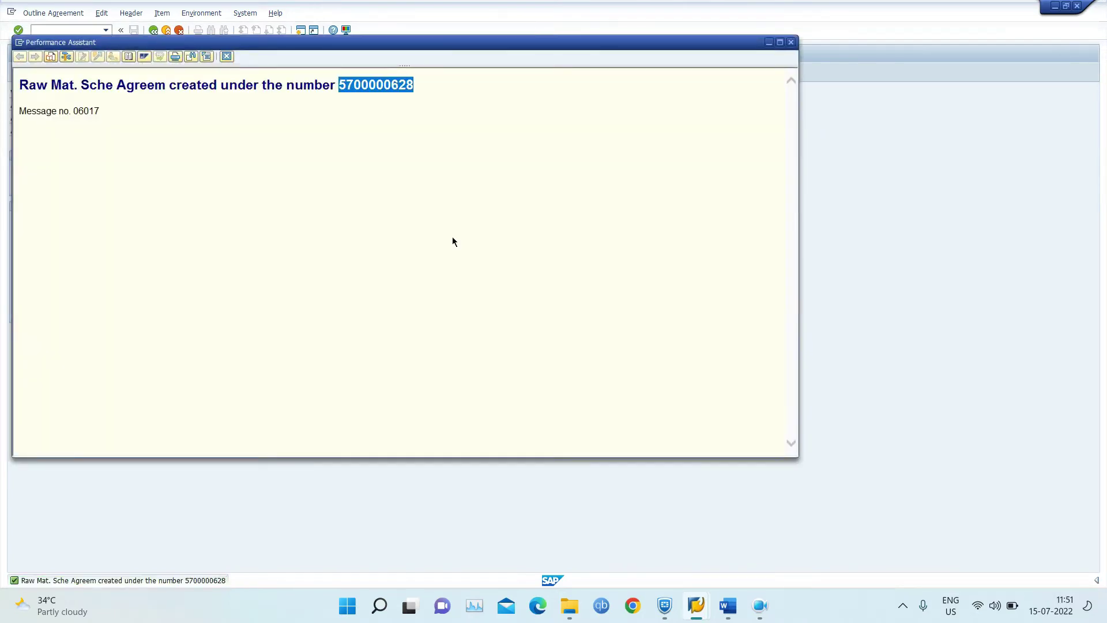
# Switch to Word and add a "Po-2:-" line below the PO1 entry, pasting in the copied agreement number
pyautogui.click(728, 606)
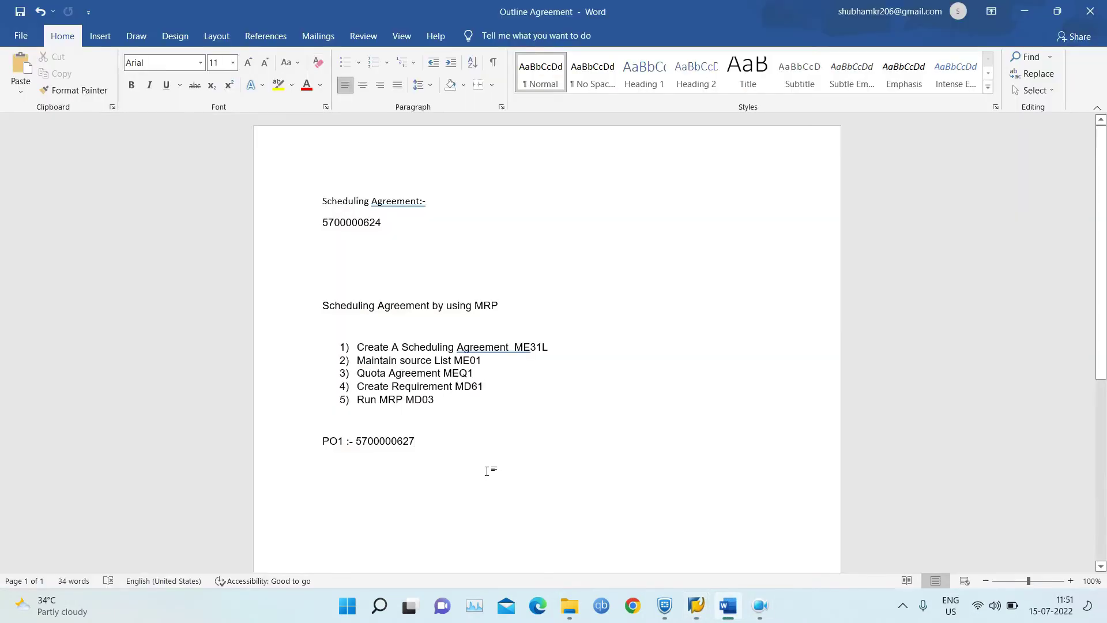
pyautogui.press('Return')
pyautogui.press('Return')
pyautogui.write('PPO')
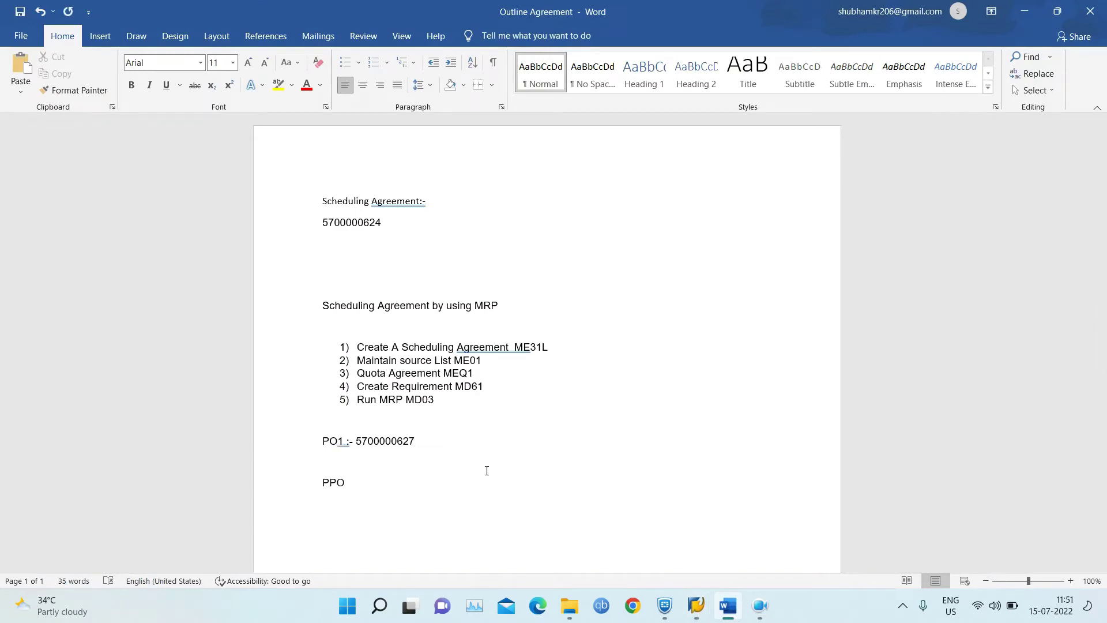
pyautogui.press('BackSpace')
pyautogui.press('BackSpace')
pyautogui.hotkey('ctrl', 'v')
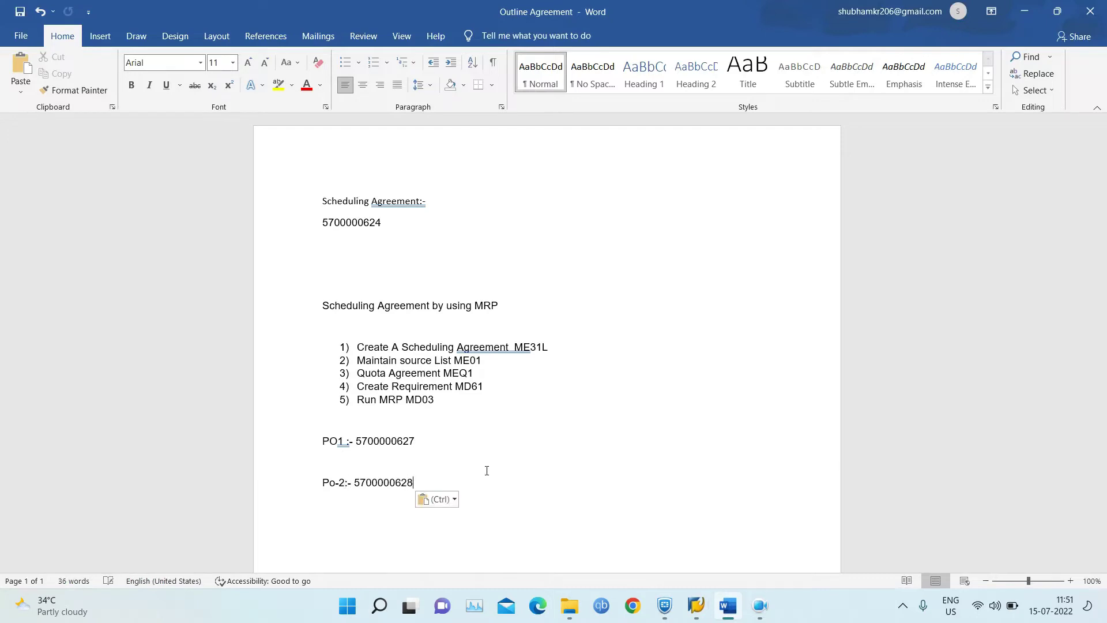
pyautogui.hotkey('alt', 'Tab')
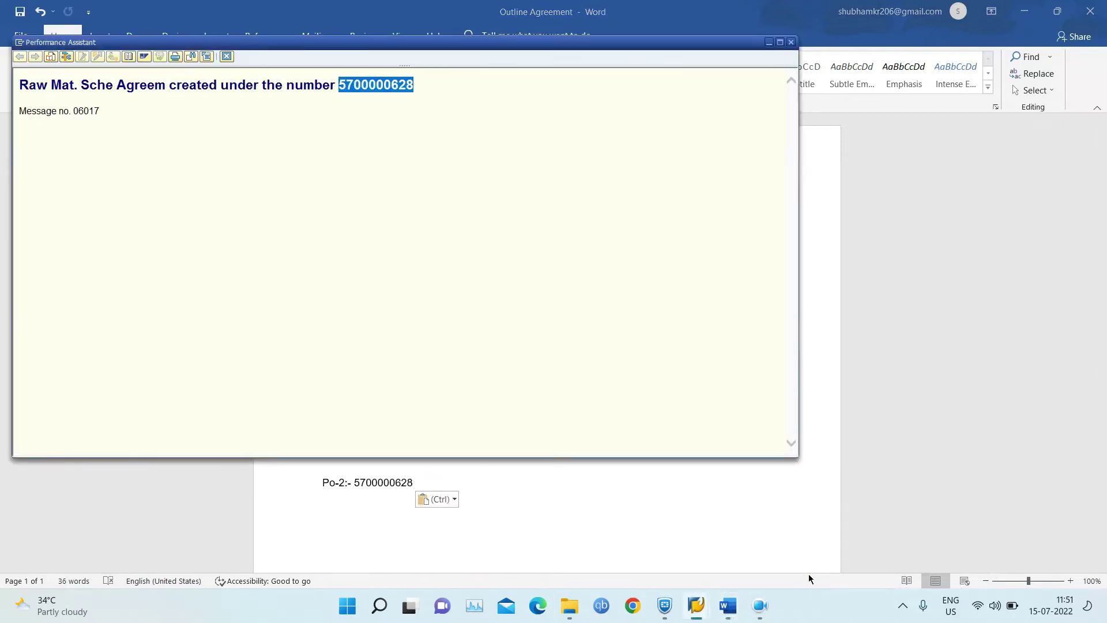
pyautogui.click(730, 612)
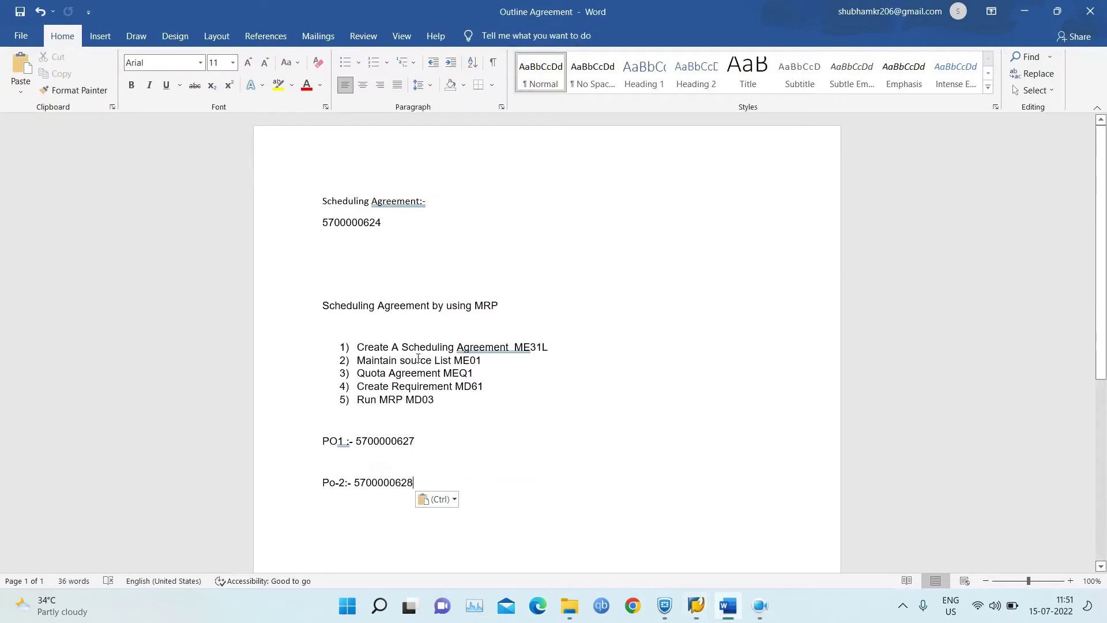
pyautogui.hotkey('alt', 'Tab')
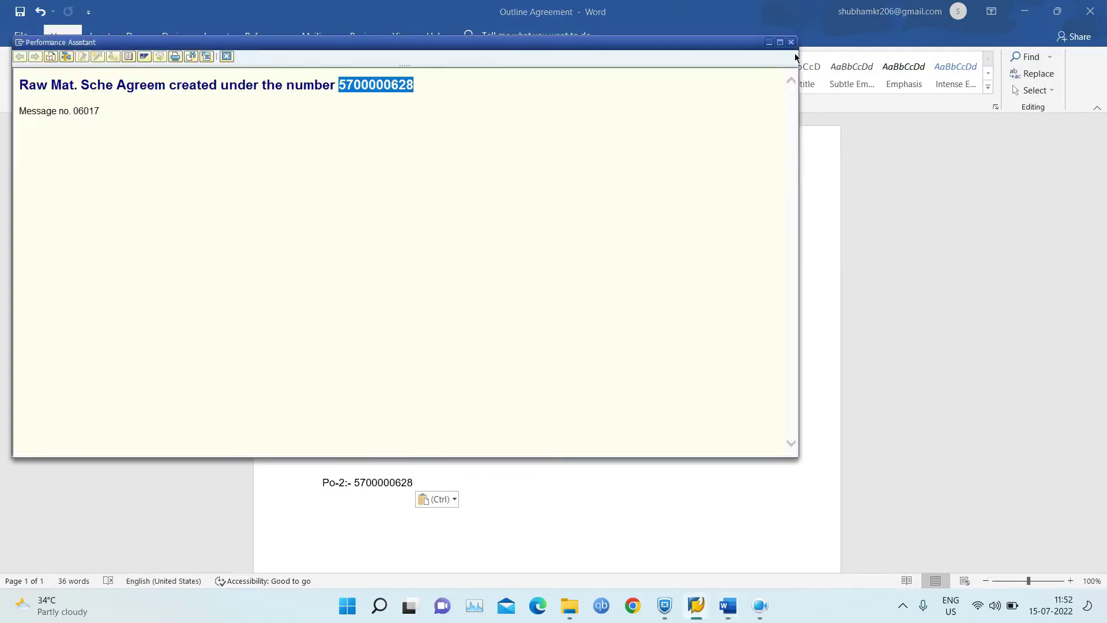
pyautogui.click(791, 43)
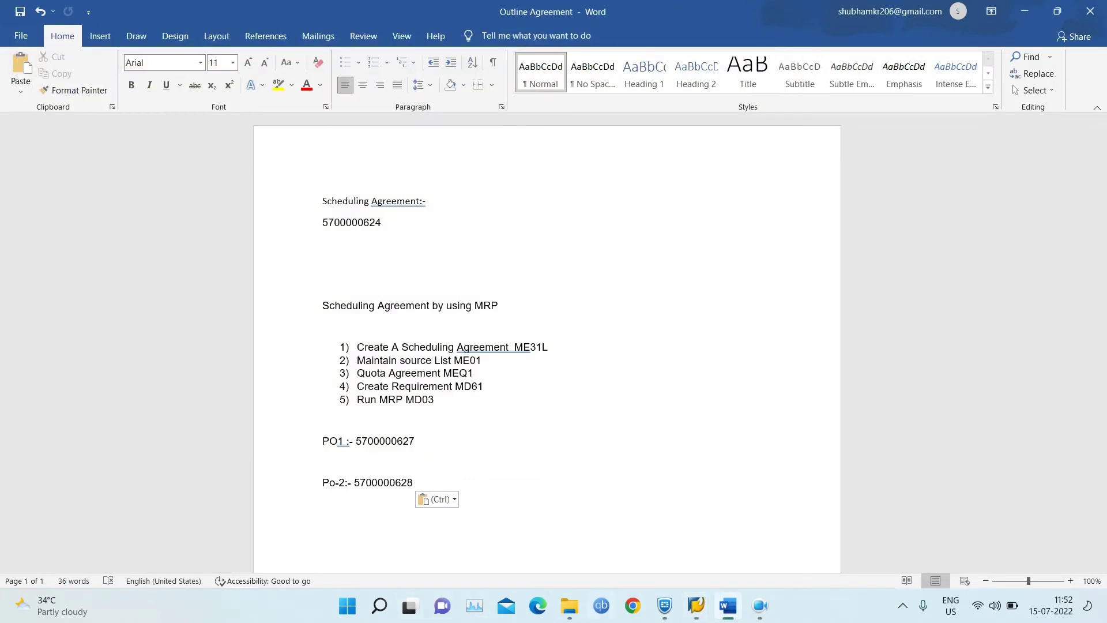
pyautogui.moveTo(695, 608)
pyautogui.click(780, 535)
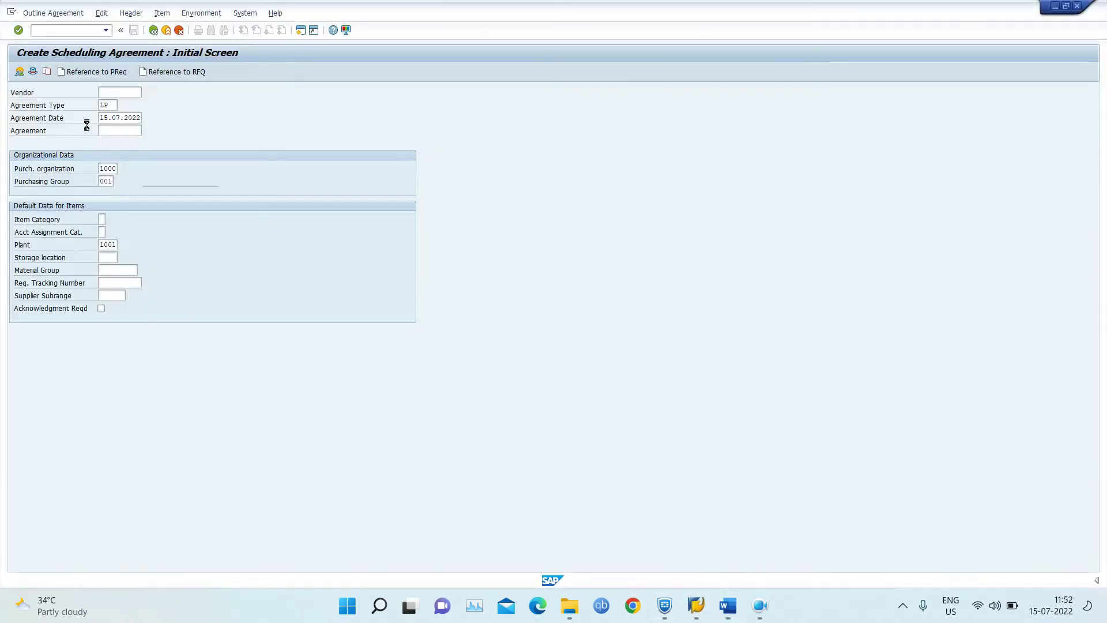
pyautogui.click(62, 29)
pyautogui.write('/nme01')
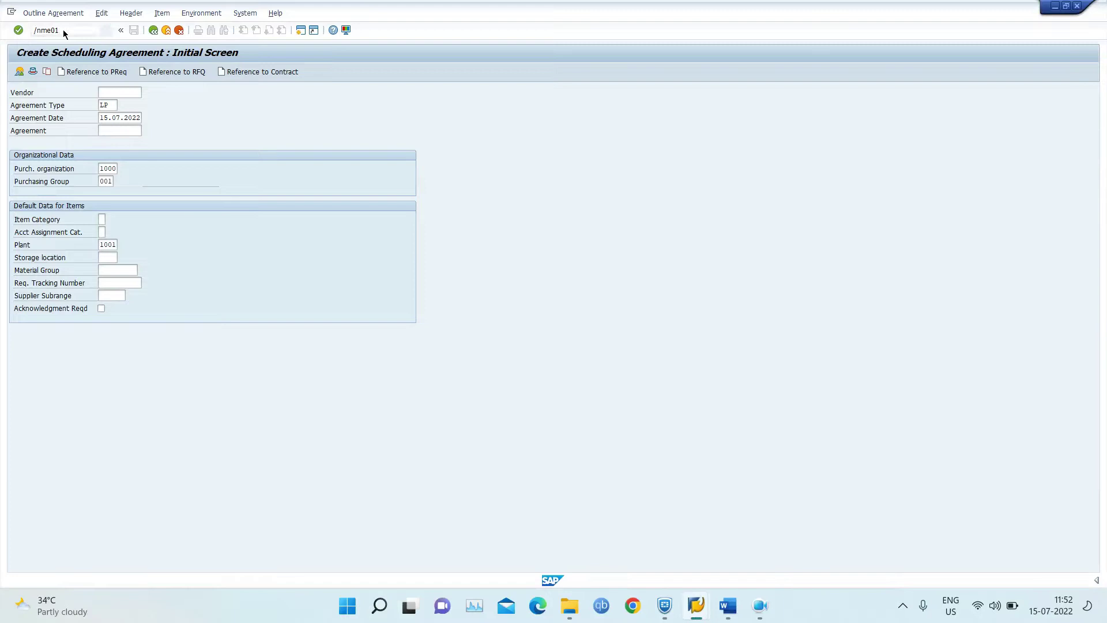
pyautogui.press('Return')
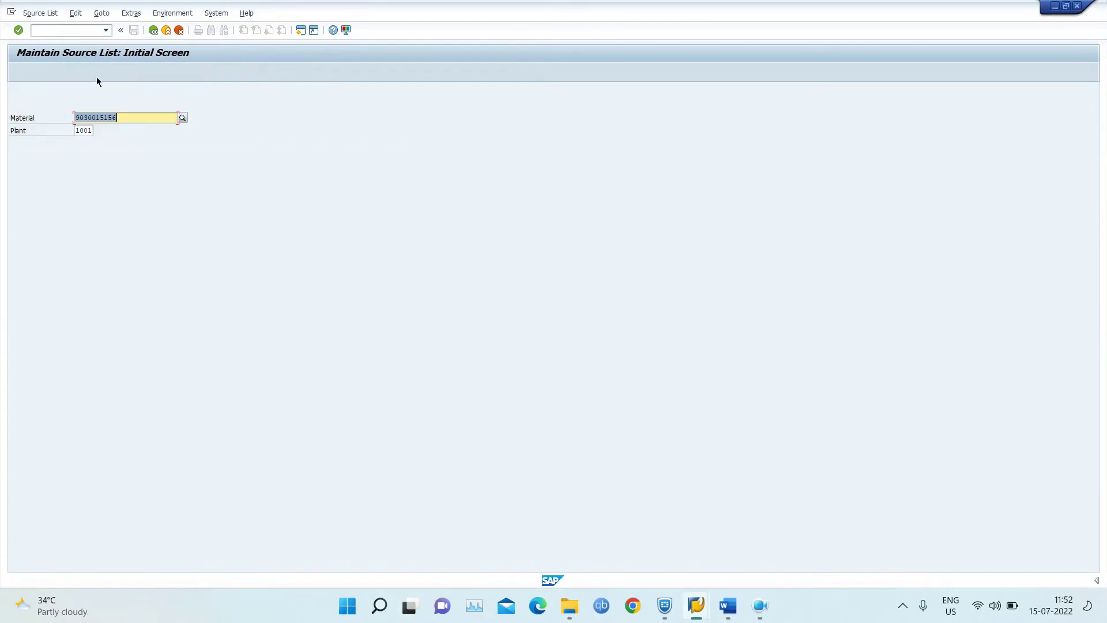
pyautogui.press('Return')
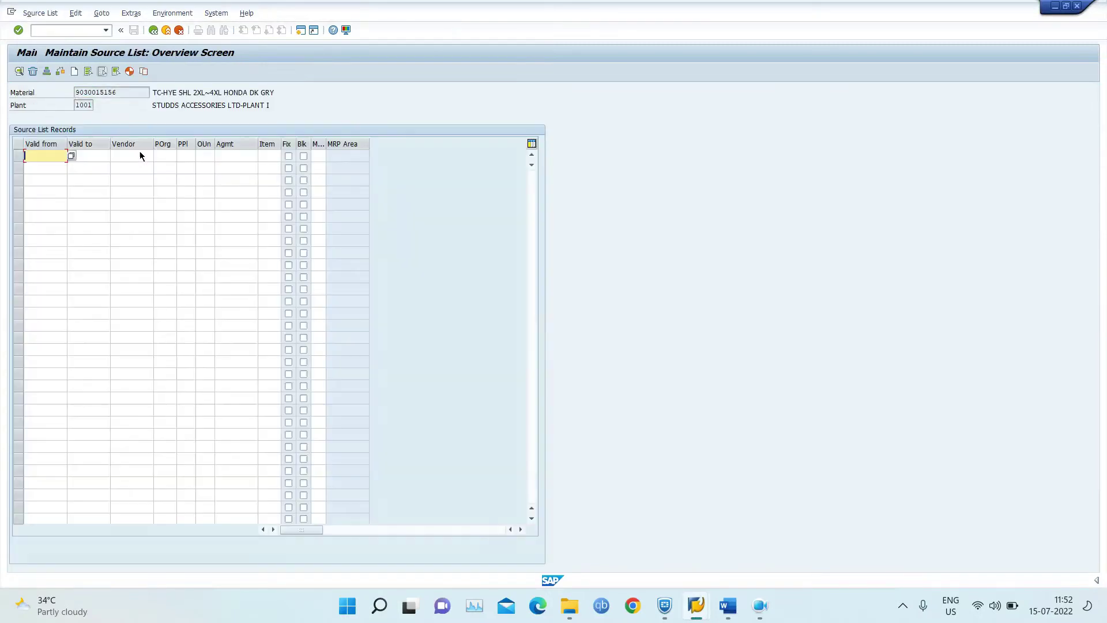
# Set the first source list record's validity from 15.07.2022 to 15.07.2023
pyautogui.click(71, 156)
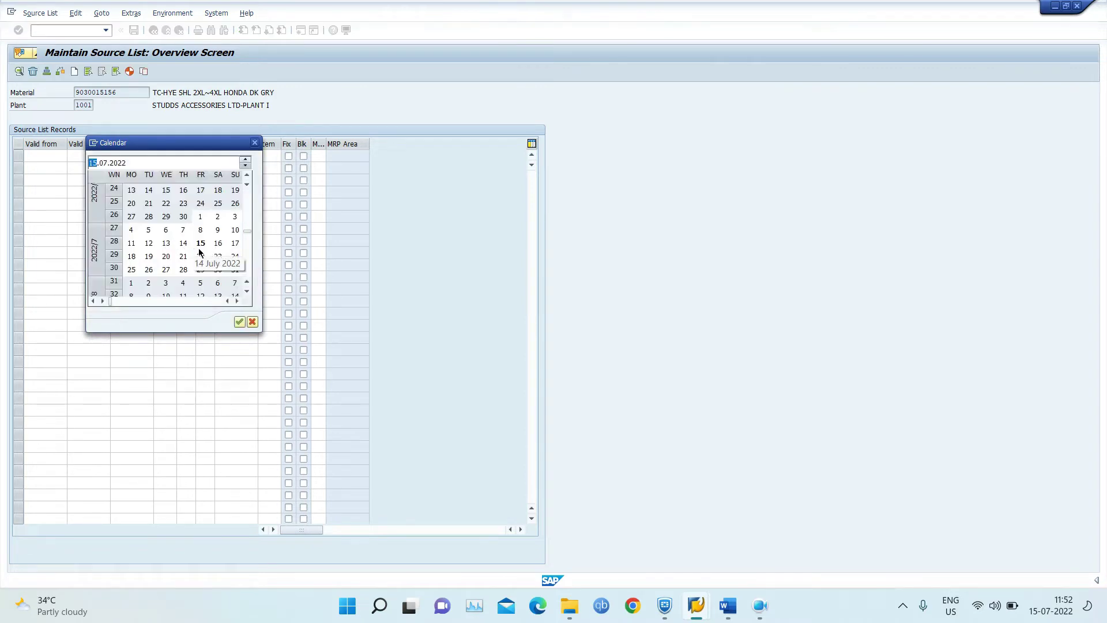
pyautogui.doubleClick(201, 243)
pyautogui.press('Tab')
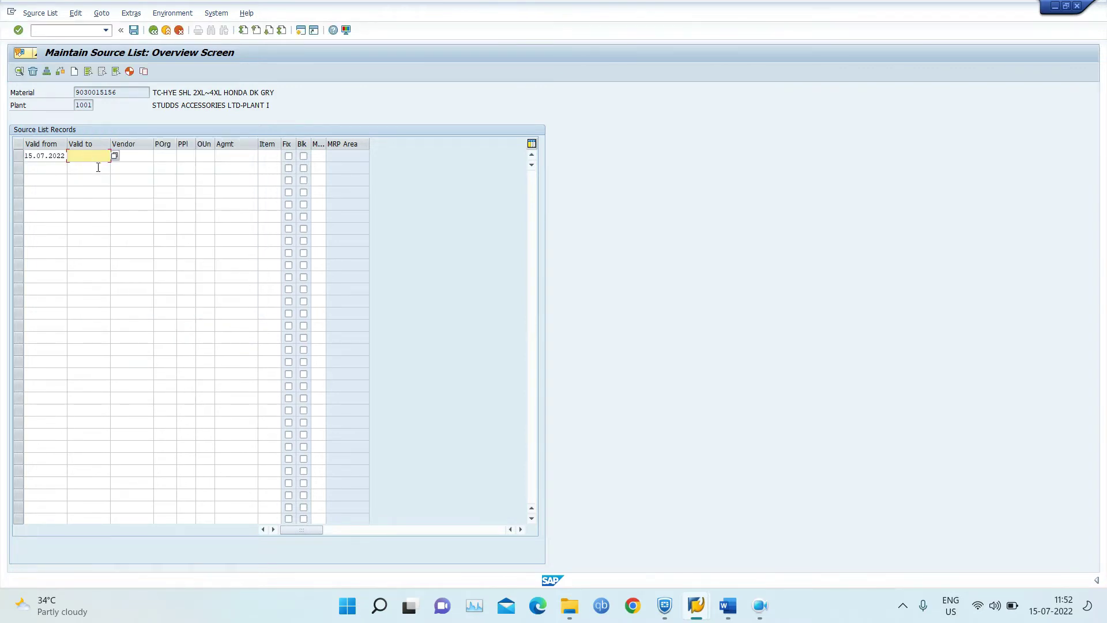
pyautogui.click(116, 166)
pyautogui.click(86, 155)
pyautogui.click(115, 155)
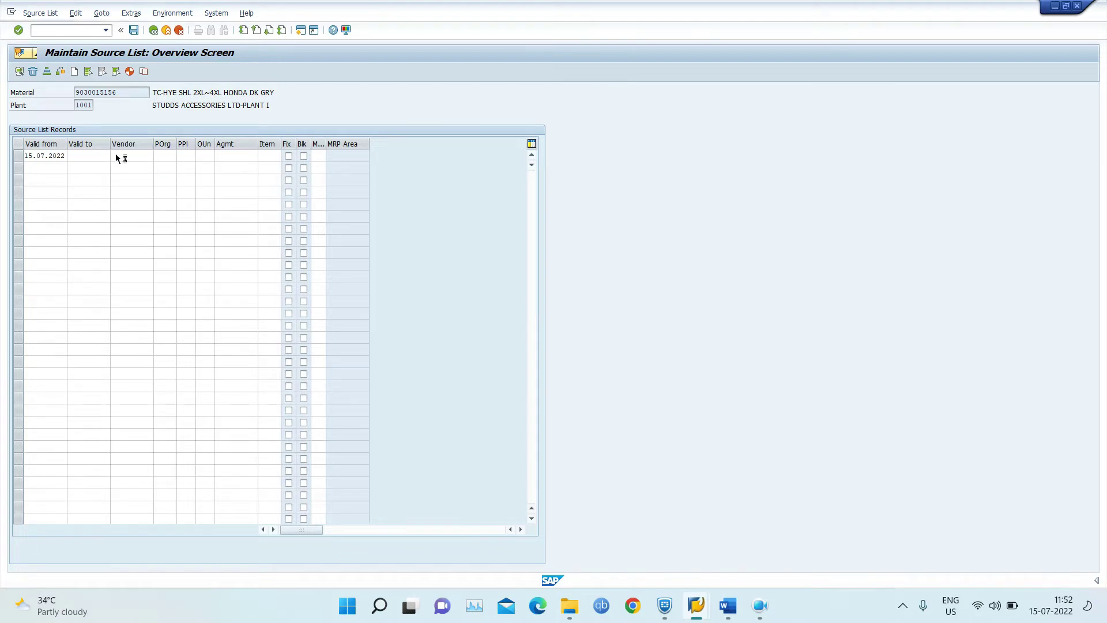
pyautogui.doubleClick(201, 243)
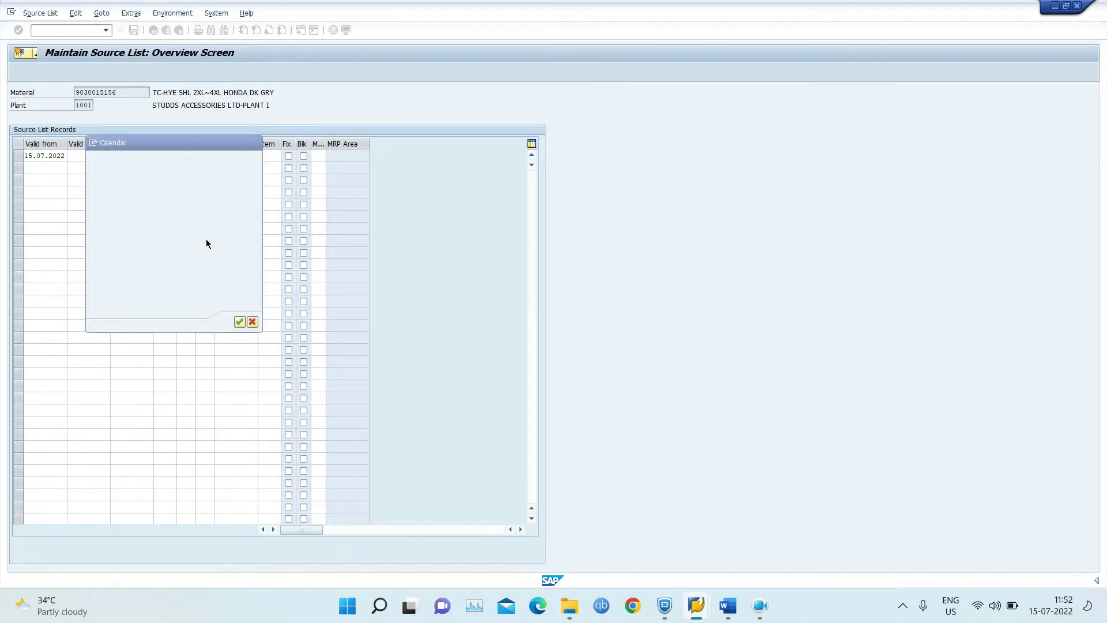
pyautogui.press('End')
pyautogui.press('BackSpace')
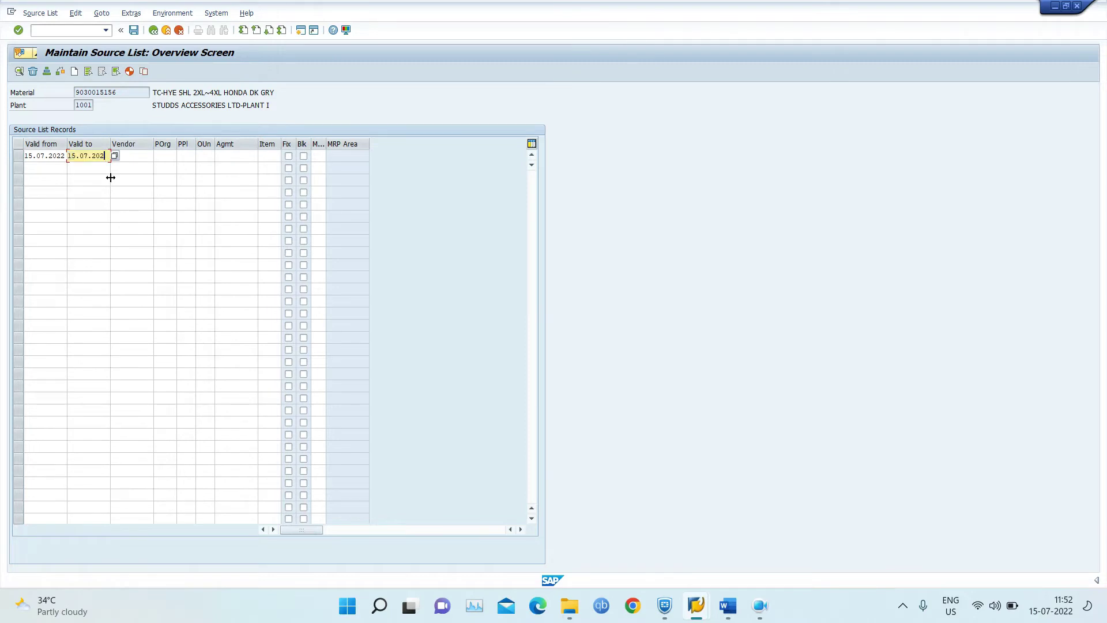
pyautogui.click(145, 153)
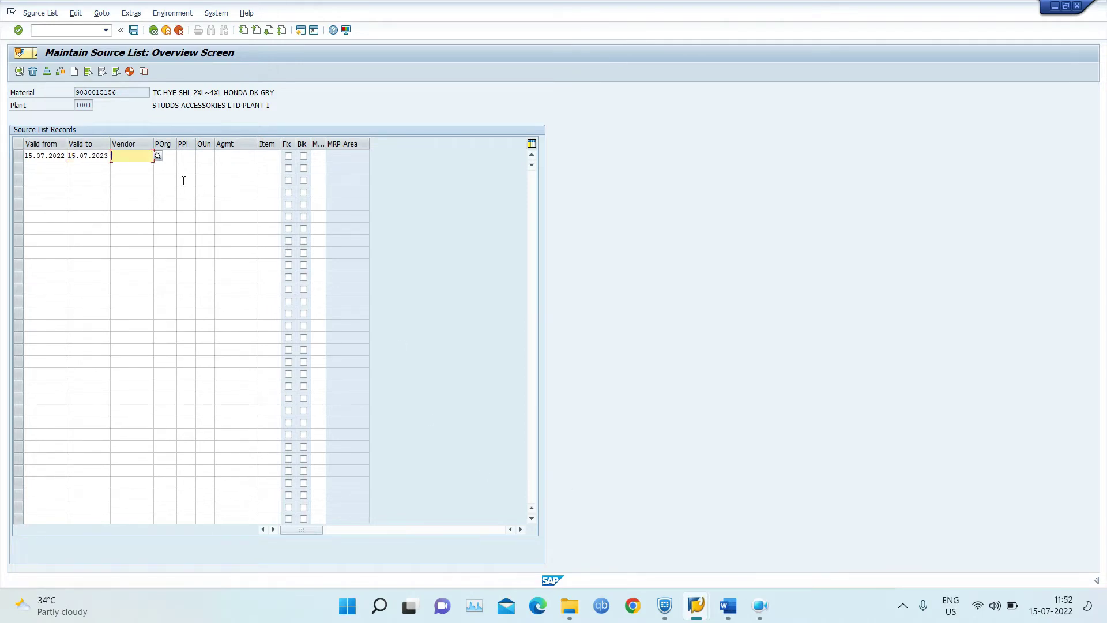
# Check the agreement numbers in Word, display the second scheduling agreement in a new SAP session, and copy its vendor number
pyautogui.moveTo(696, 606)
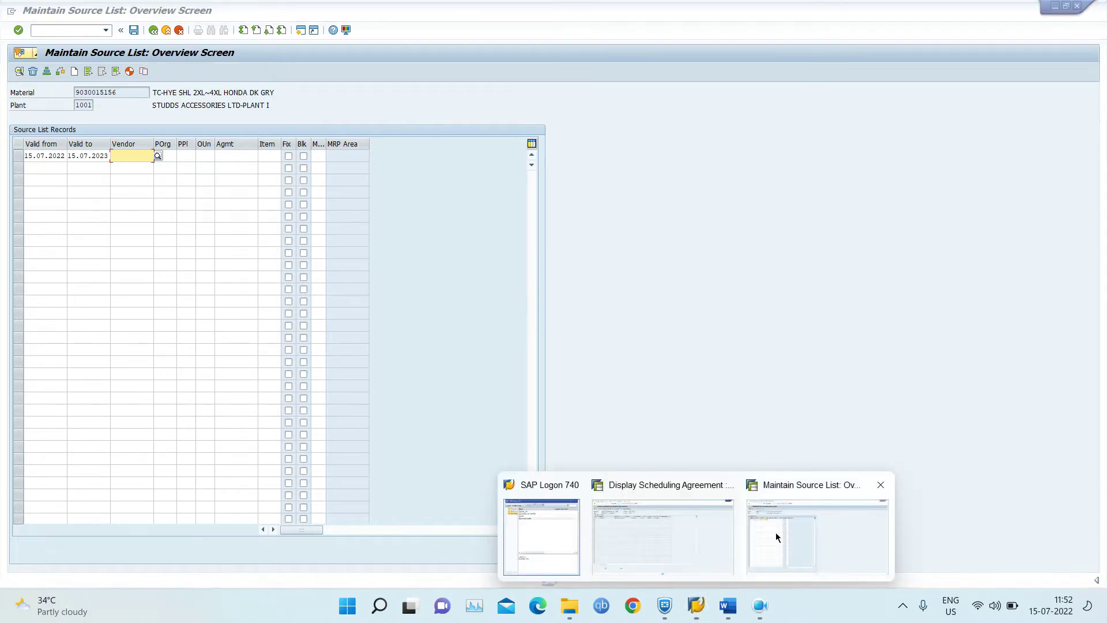
pyautogui.click(729, 606)
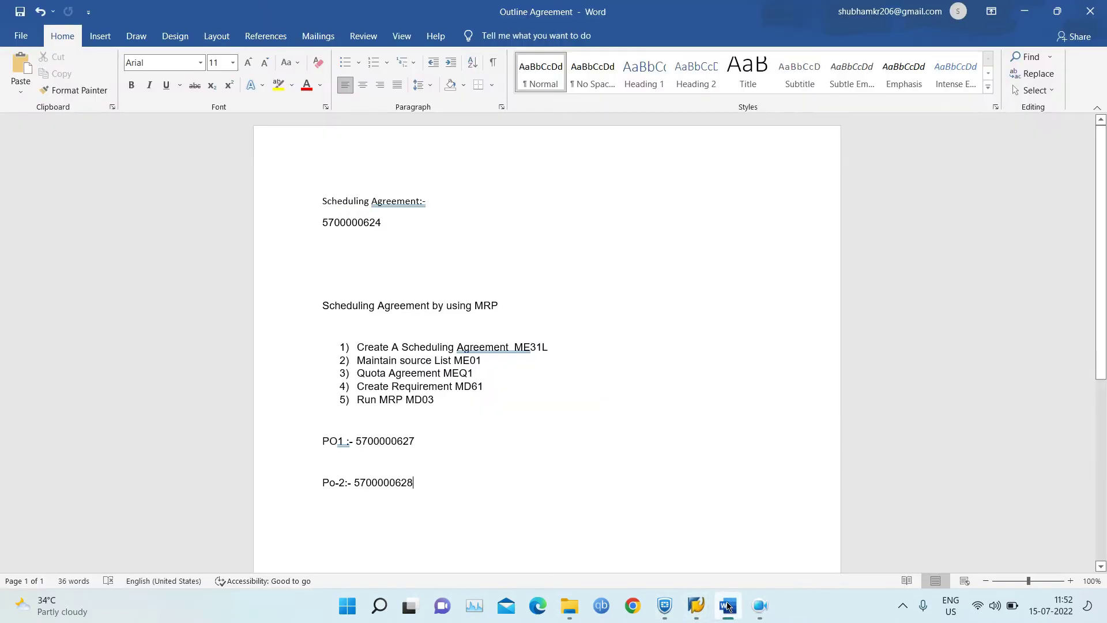
pyautogui.click(729, 606)
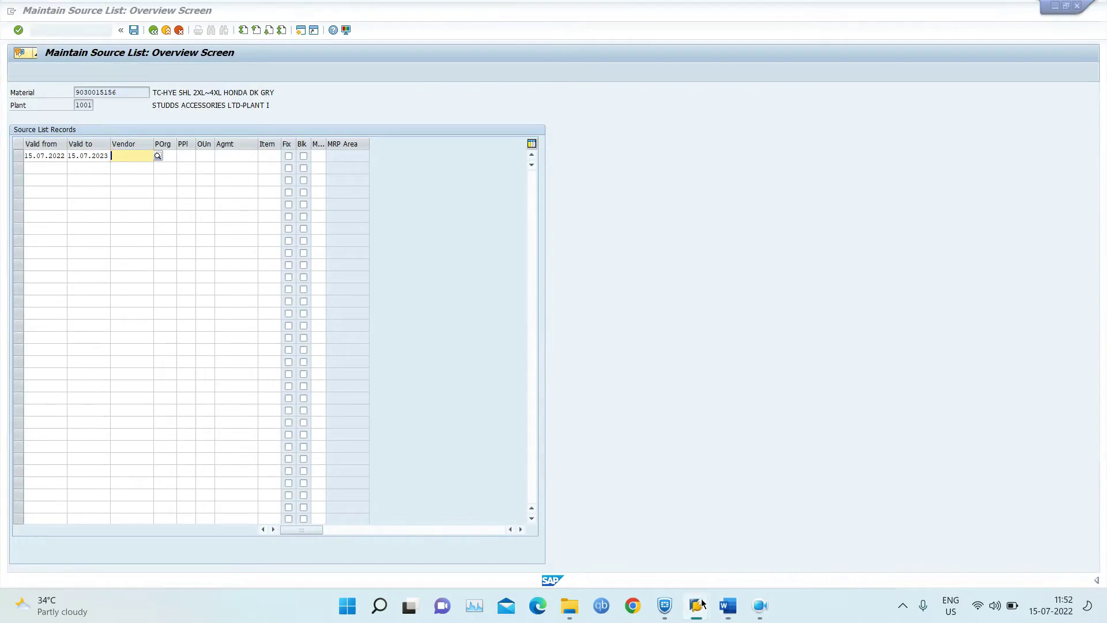
pyautogui.moveTo(697, 605)
pyautogui.click(770, 540)
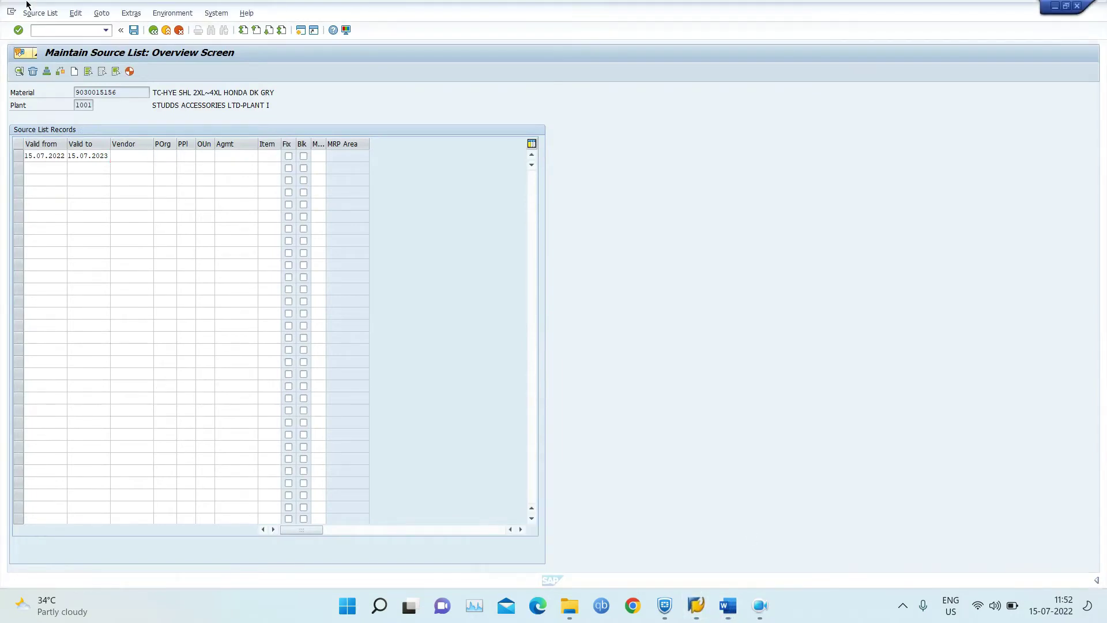
pyautogui.click(302, 30)
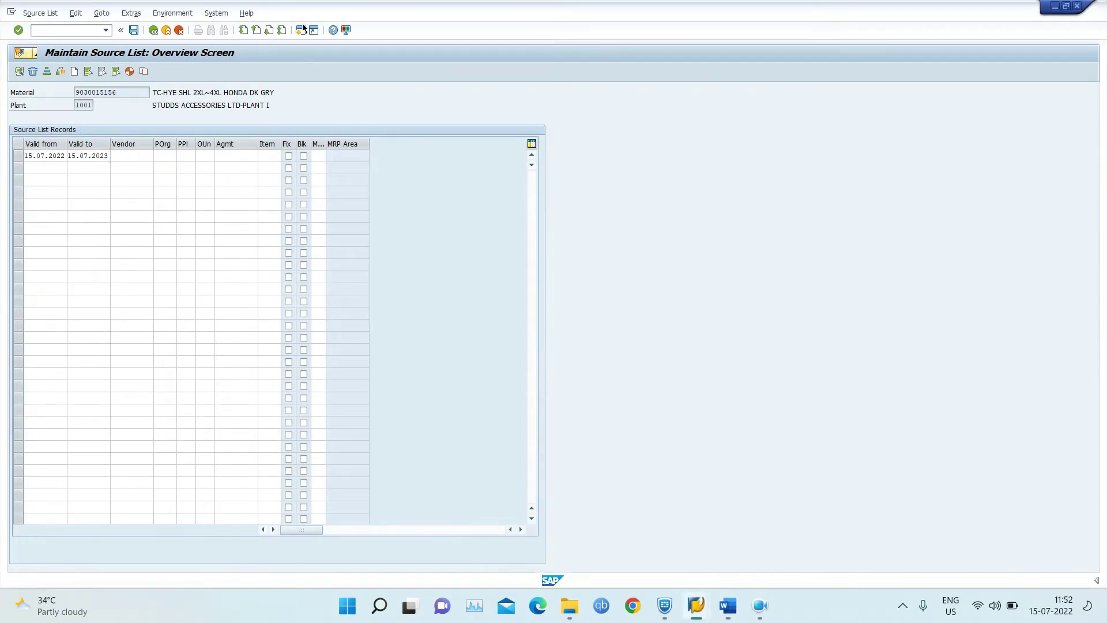
pyautogui.write('me')
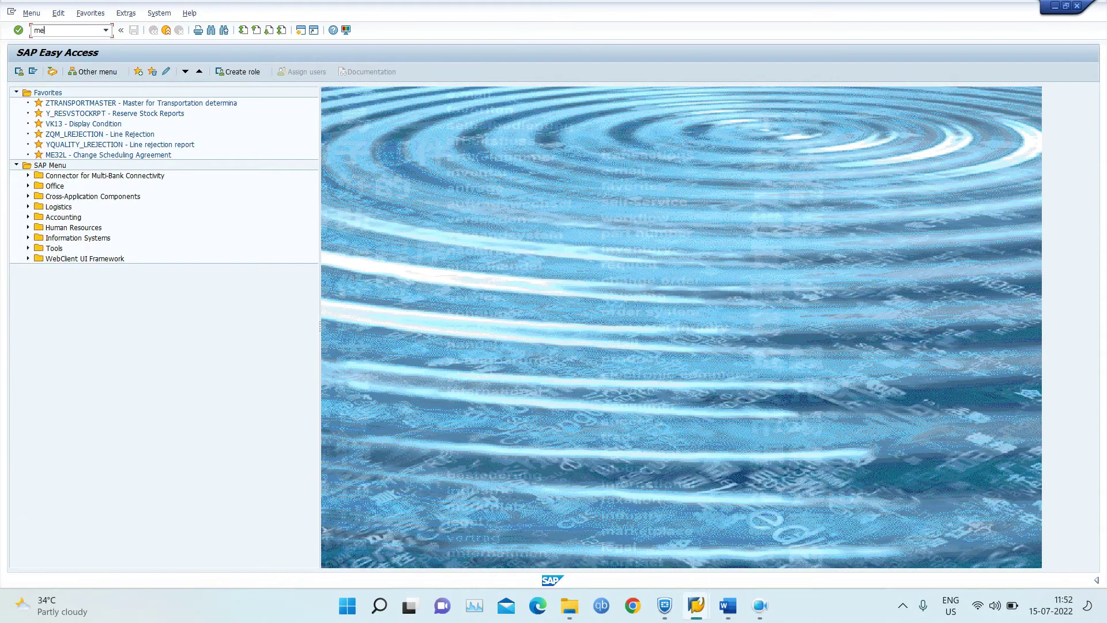
pyautogui.write('33')
pyautogui.press('Return')
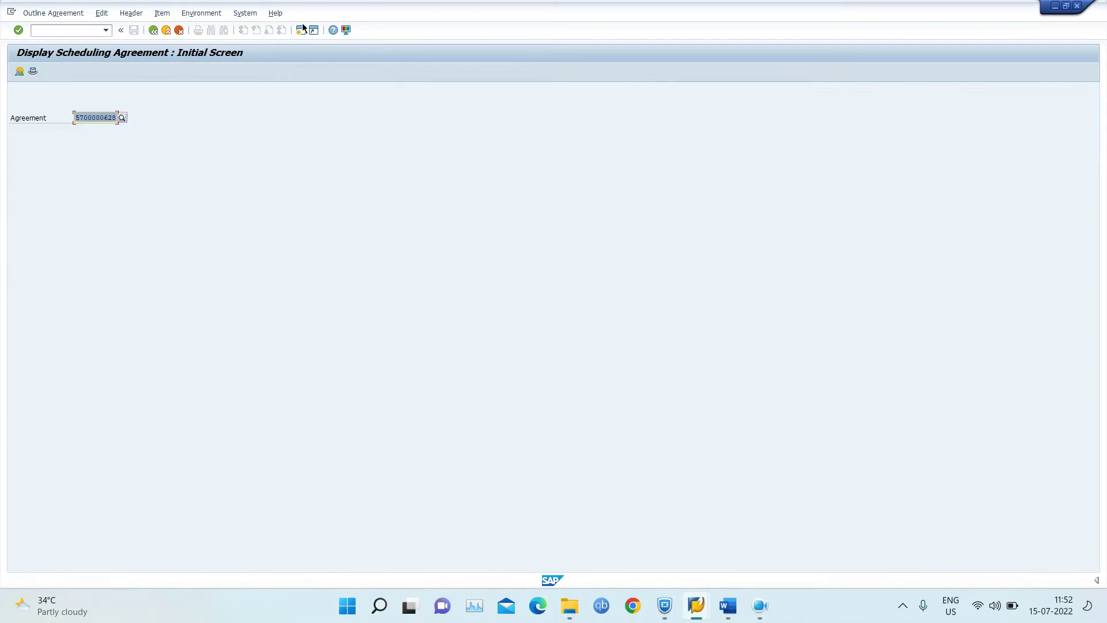
pyautogui.press('Return')
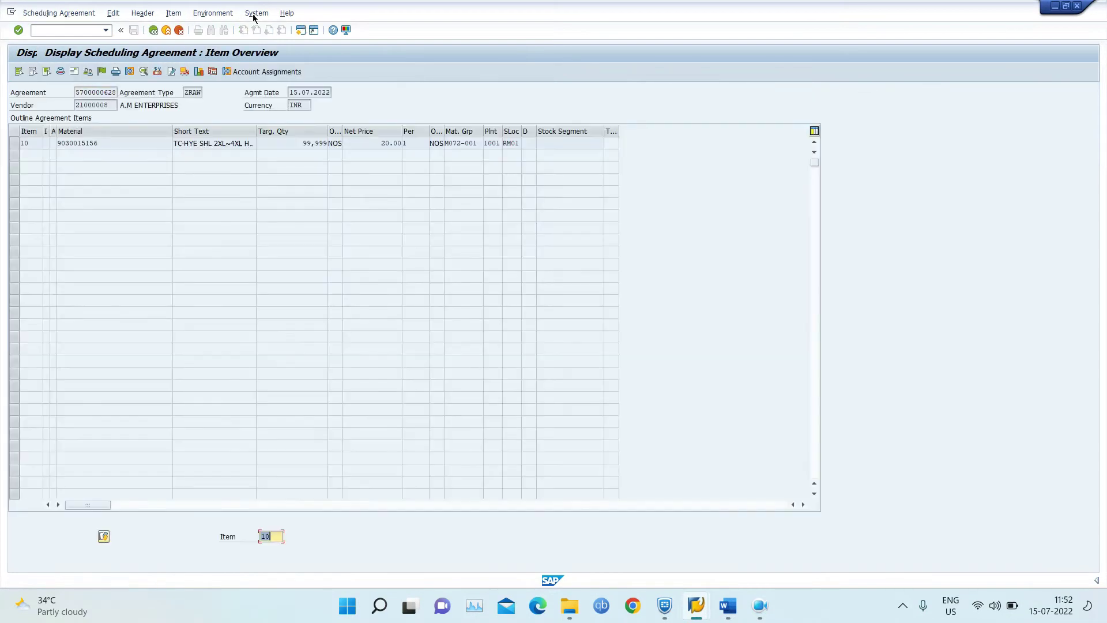
pyautogui.moveTo(117, 105); pyautogui.dragTo(53, 109)
pyautogui.hotkey('ctrl', 'c')
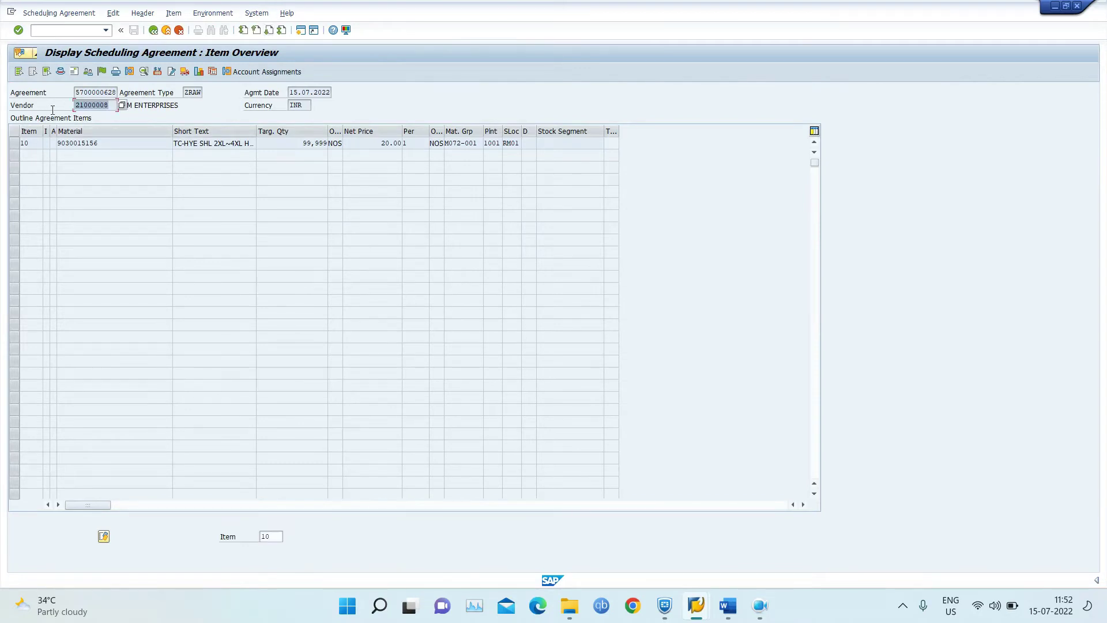
# Return to the source list and enter the first vendor's number and purchasing organization 1000 in the first record
pyautogui.hotkey('alt', 'Tab')
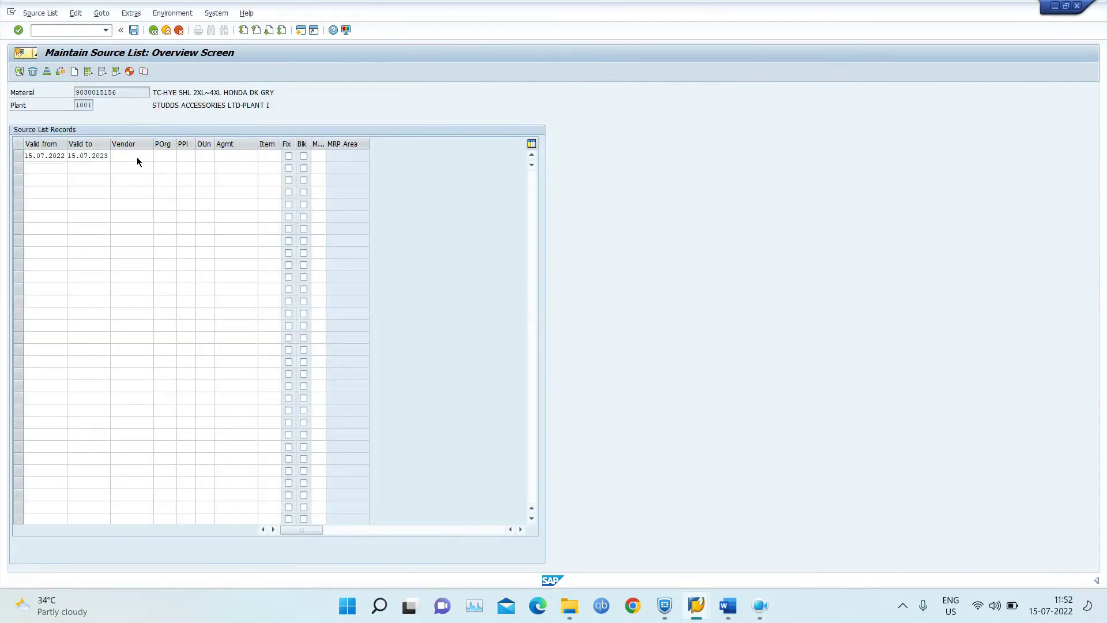
pyautogui.hotkey('ctrl', 'v')
pyautogui.press('BackSpace')
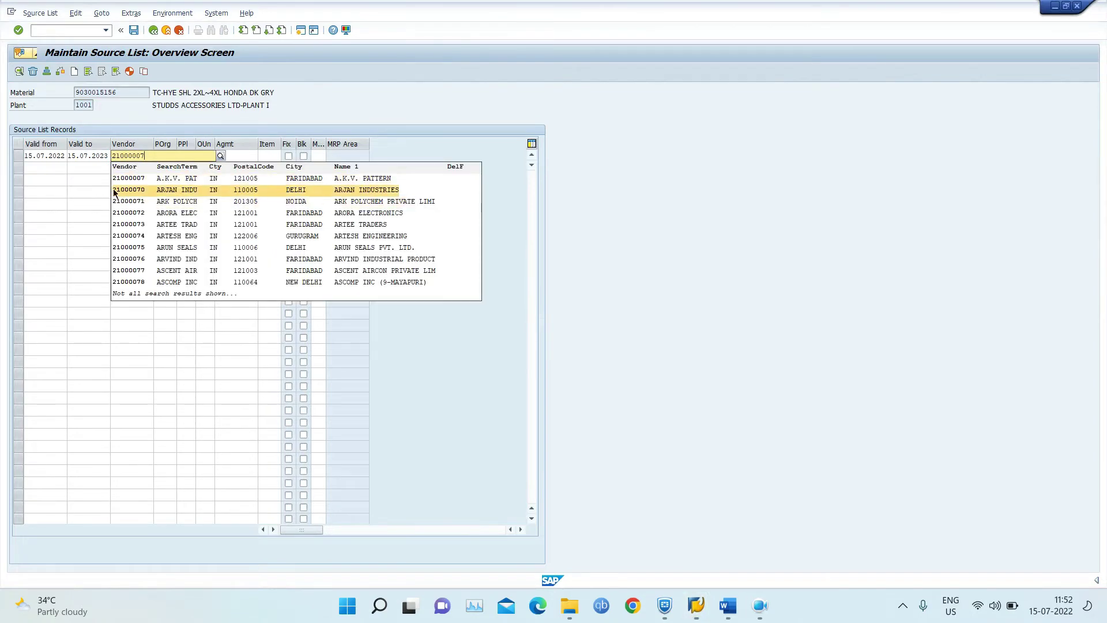
pyautogui.click(139, 183)
pyautogui.click(164, 156)
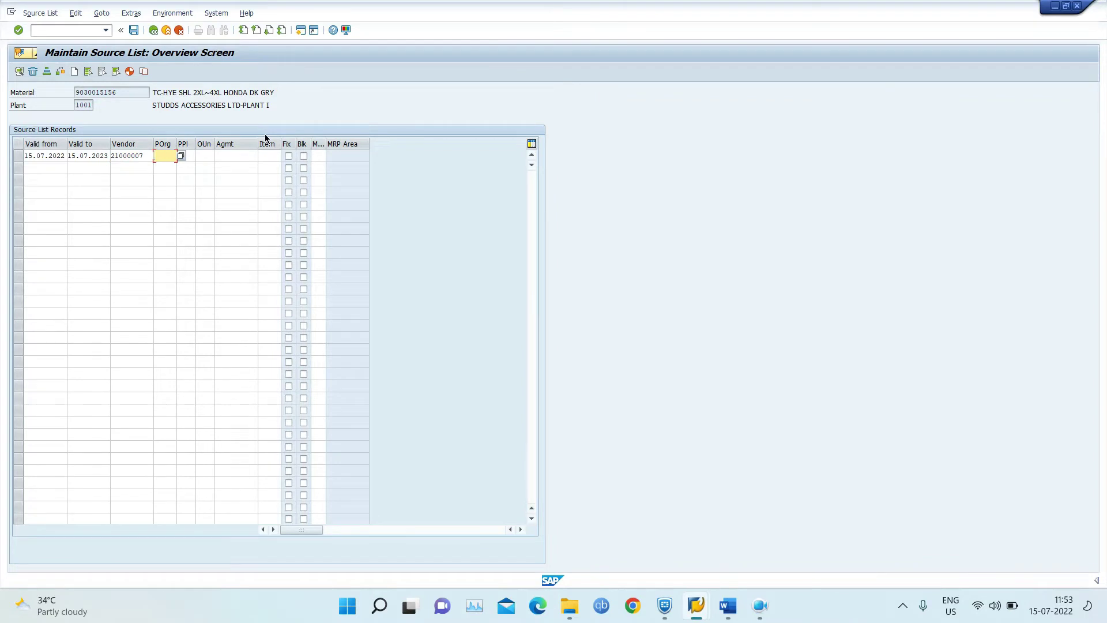
pyautogui.write('1000')
pyautogui.press('Tab')
pyautogui.press('Tab')
pyautogui.press('Tab')
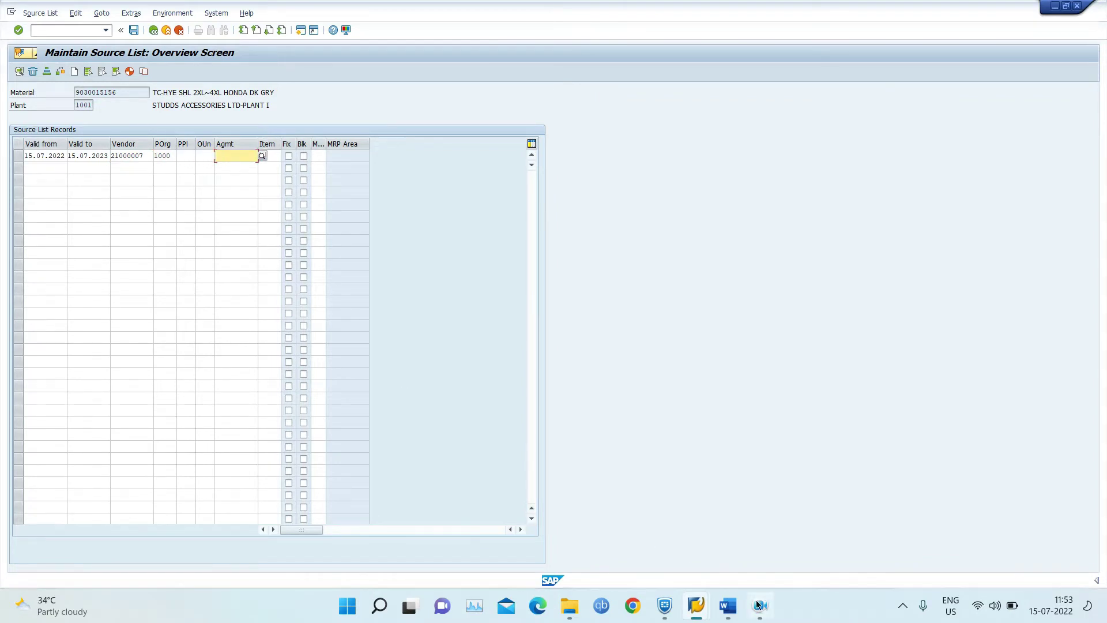
# Copy the PO1 agreement number from Word and paste it as the first record's agreement in the SAP source list
pyautogui.click(728, 606)
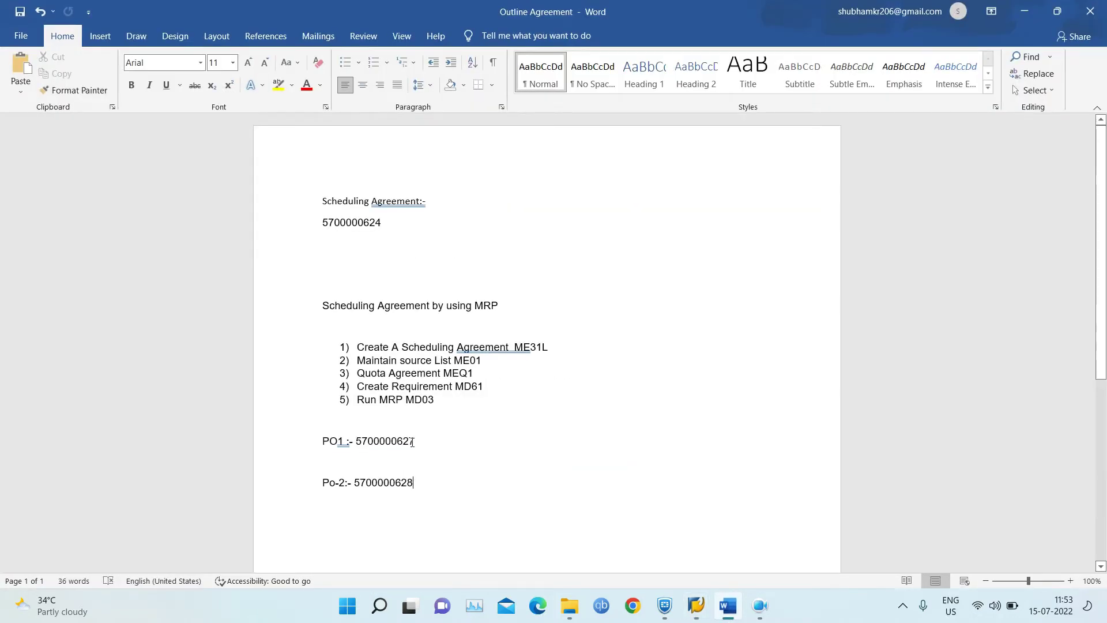
pyautogui.moveTo(412, 442); pyautogui.dragTo(361, 442)
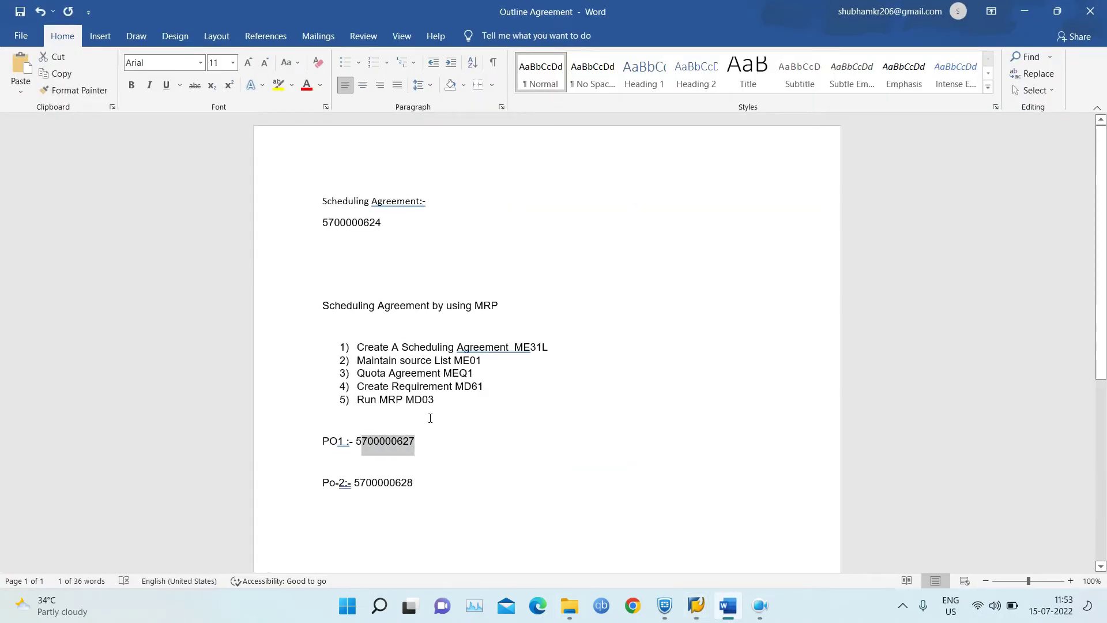
pyautogui.hotkey('shift', 'Left')
pyautogui.hotkey('ctrl', 'c')
pyautogui.hotkey('alt', 'Tab')
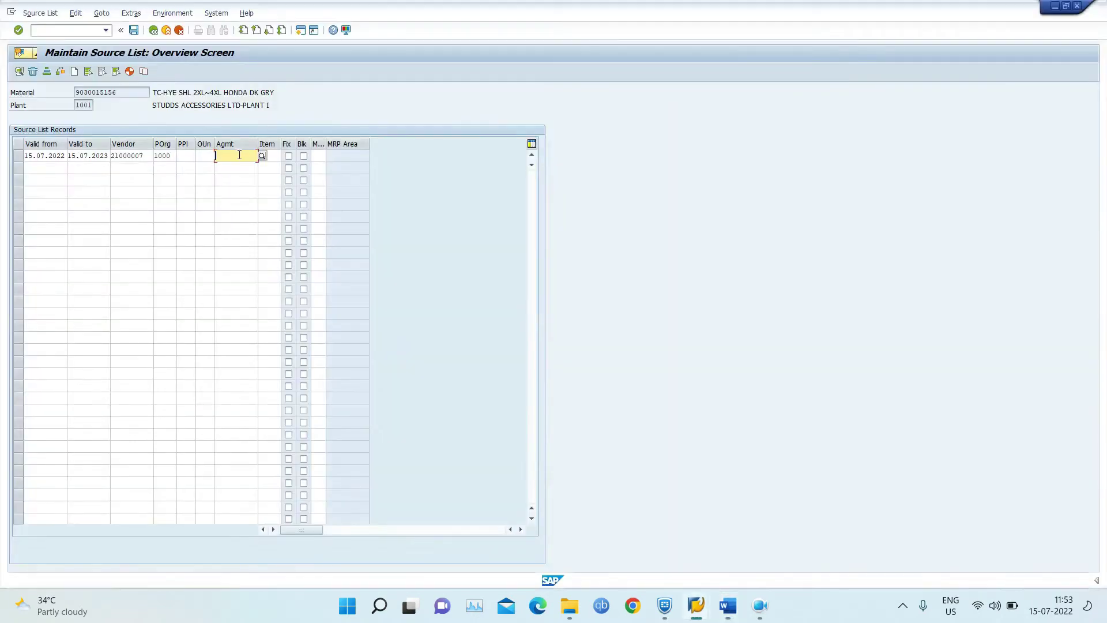
pyautogui.hotkey('ctrl', 'v')
# Set the first record's agreement item to 10 and its MRP usage to 2 for automatically generated schedule lines, and confirm the entry
pyautogui.click(270, 156)
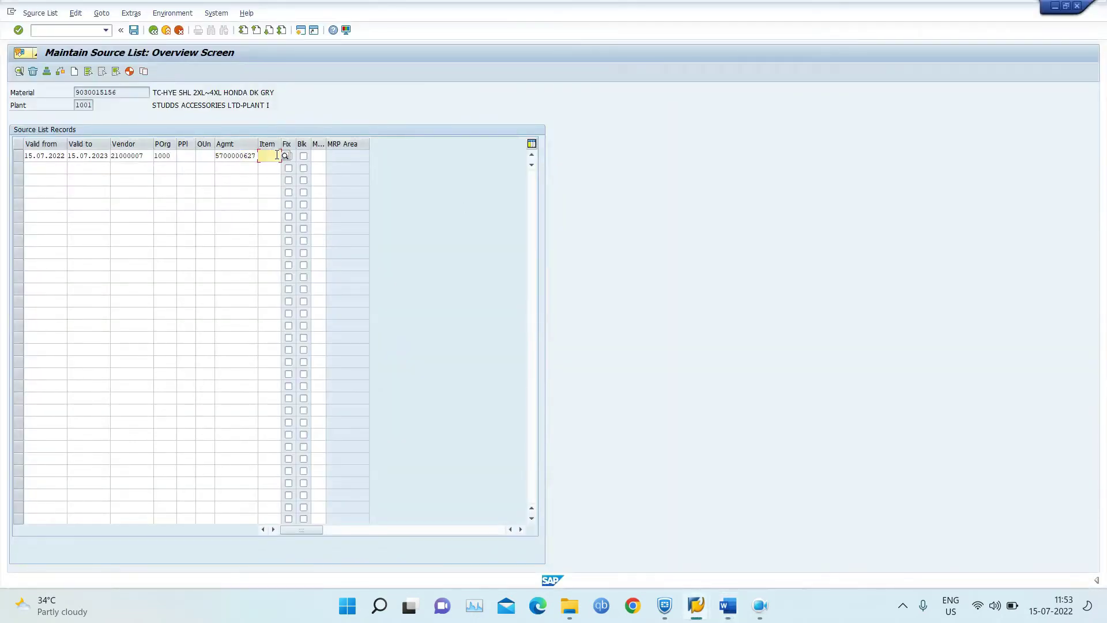
pyautogui.write('10')
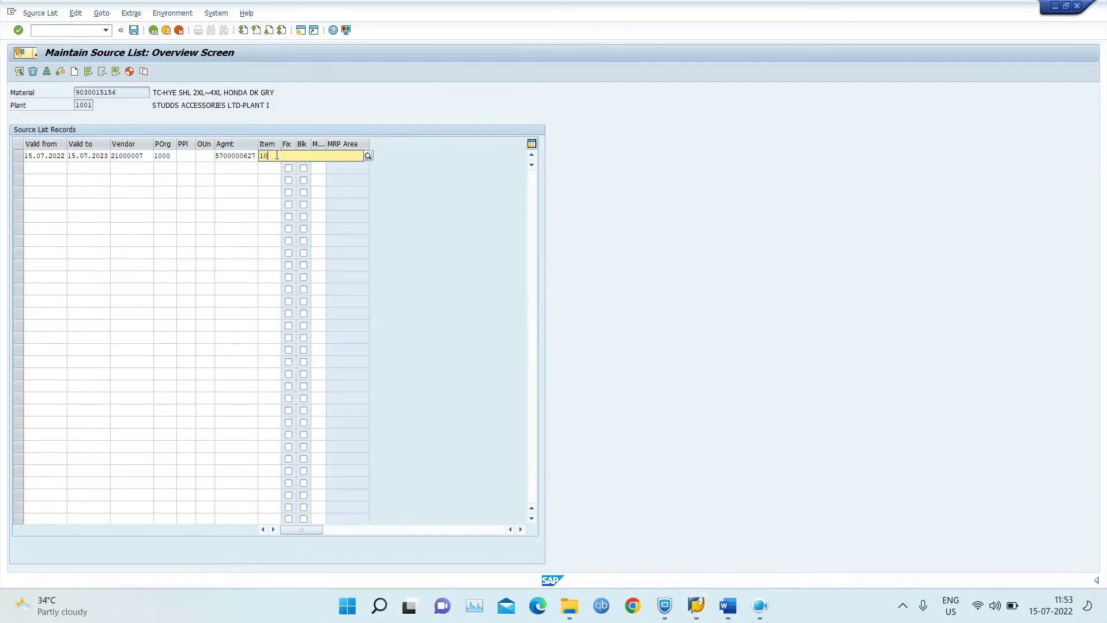
pyautogui.press('Tab')
pyautogui.click(324, 155)
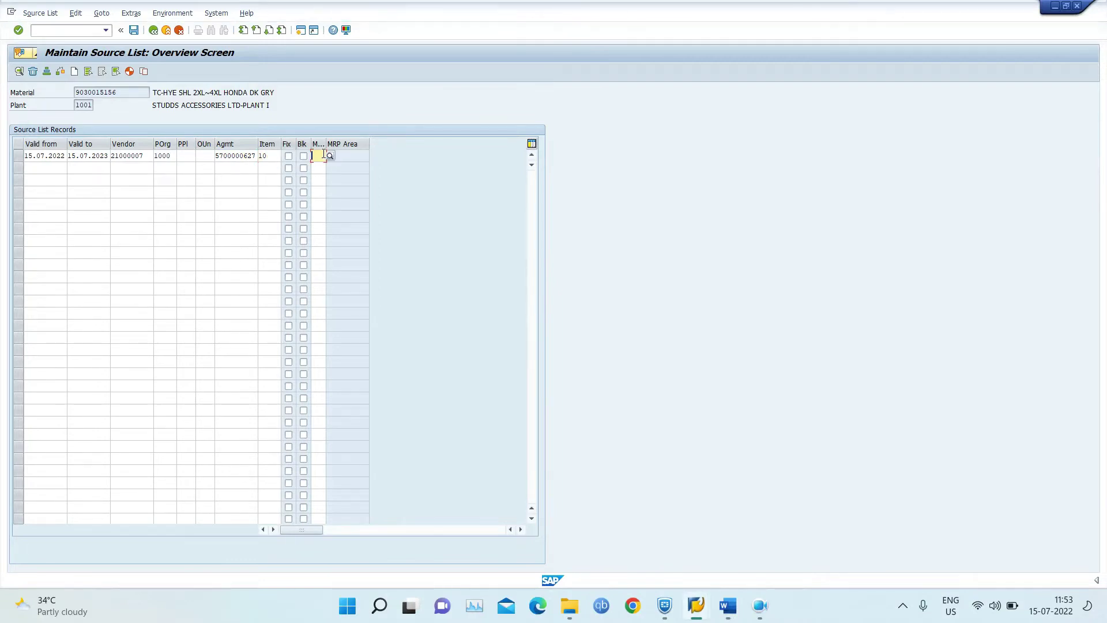
pyautogui.click(330, 156)
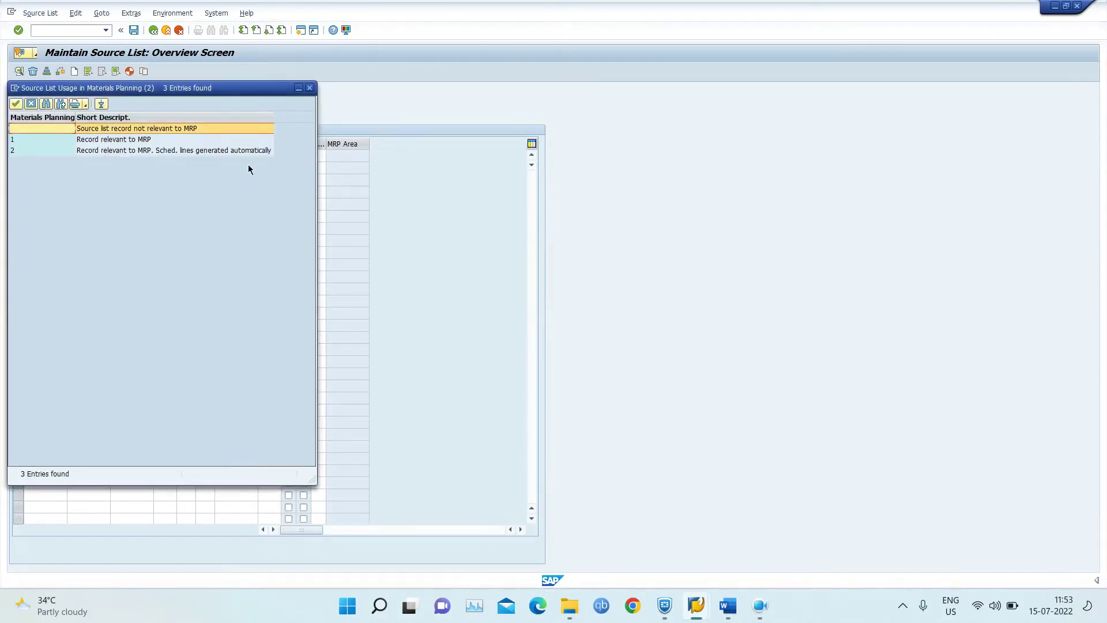
pyautogui.doubleClick(232, 151)
pyautogui.press('Return')
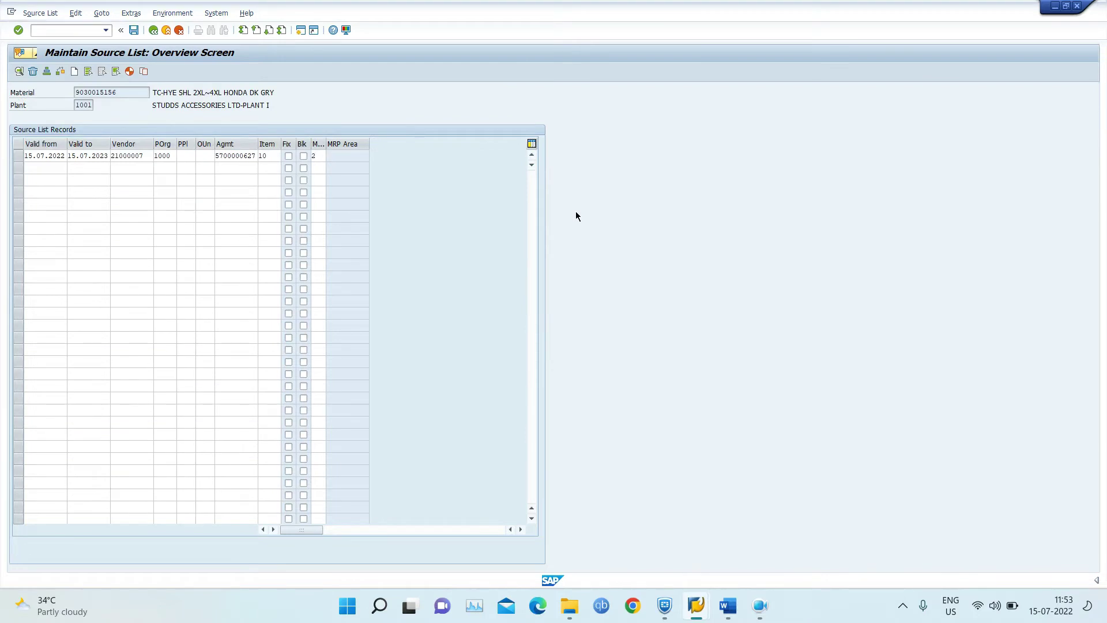
pyautogui.press('Return')
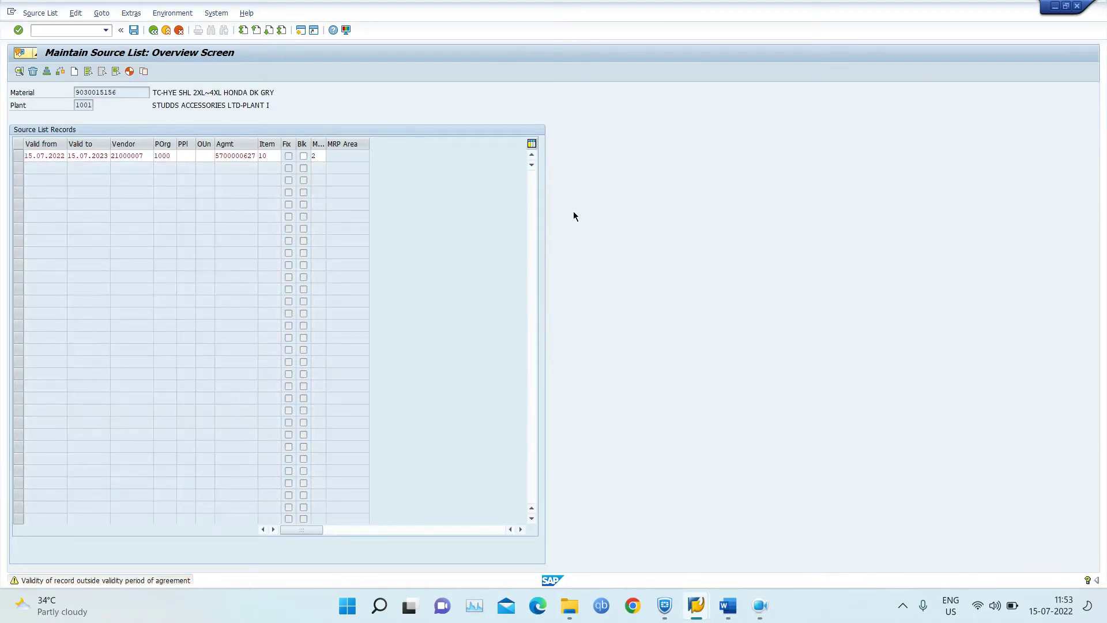
# Add a second source list record valid from 15.07.2022 to 15.07.2023 and enter the second vendor's number
pyautogui.click(59, 168)
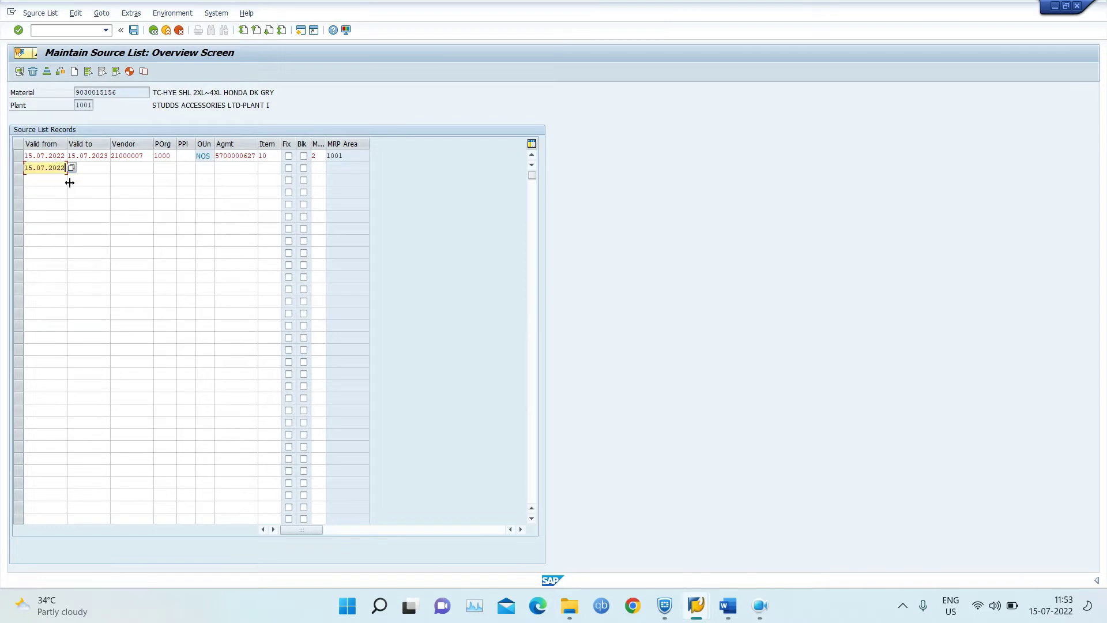
pyautogui.click(87, 168)
pyautogui.click(98, 179)
pyautogui.click(141, 167)
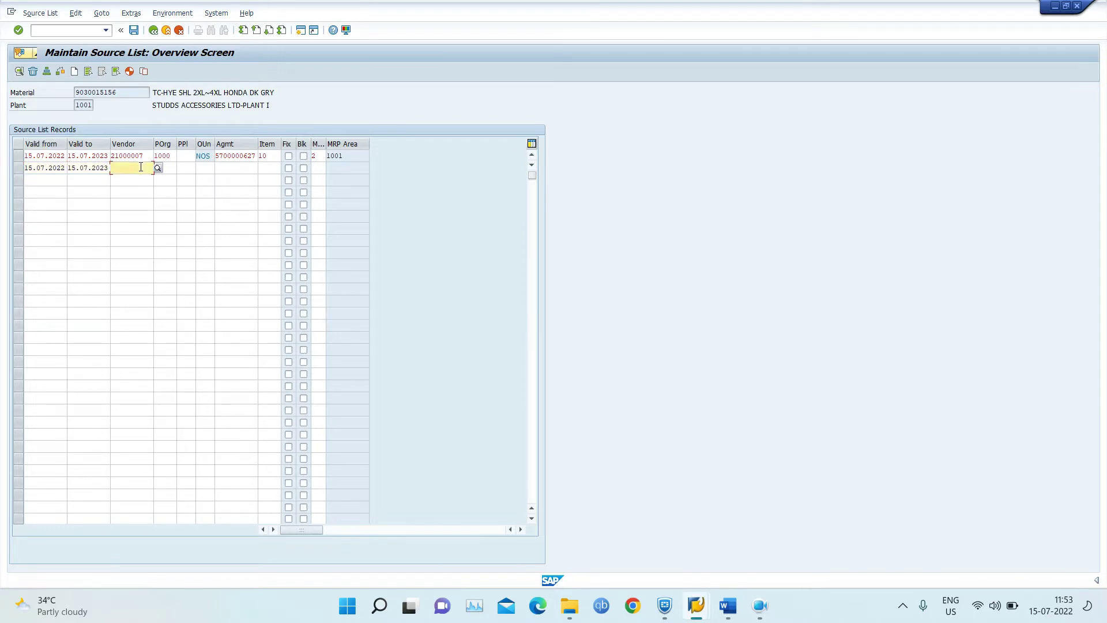
pyautogui.press('BackSpace')
pyautogui.write('8')
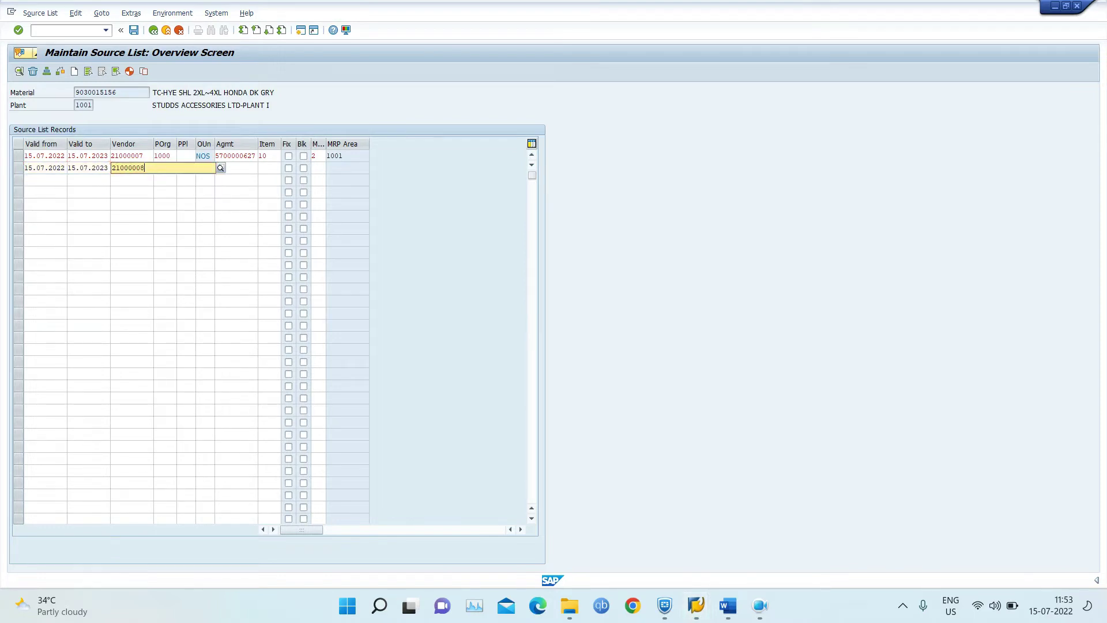
pyautogui.press('Tab')
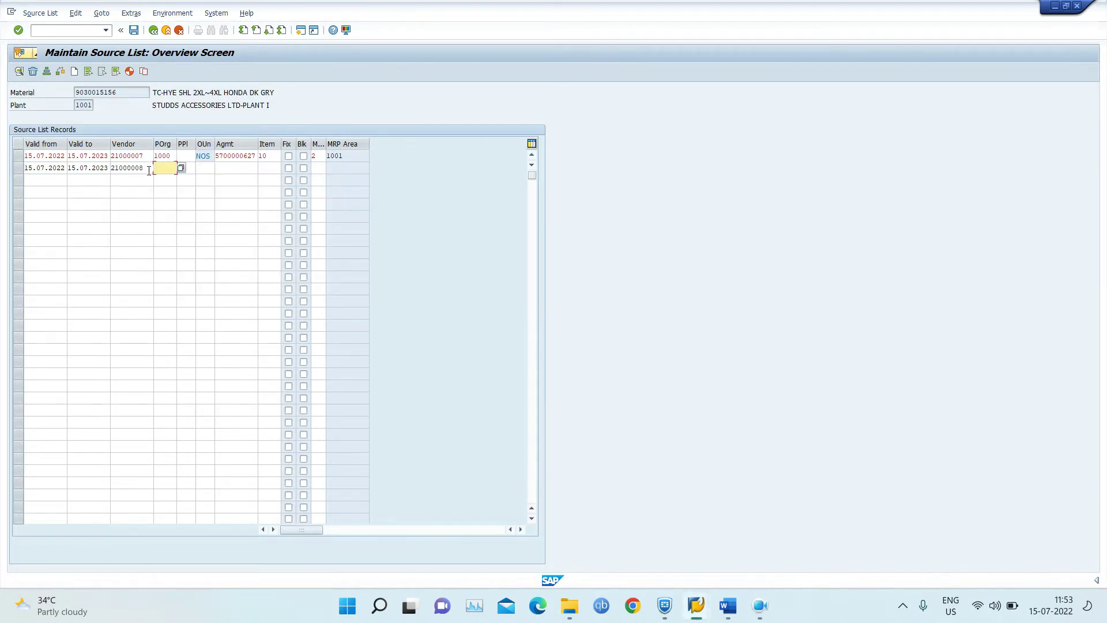
# Set the second record's purchasing organization to 1000 and enter the Po-2 agreement number, checking it against Word
pyautogui.click(233, 171)
pyautogui.click(247, 178)
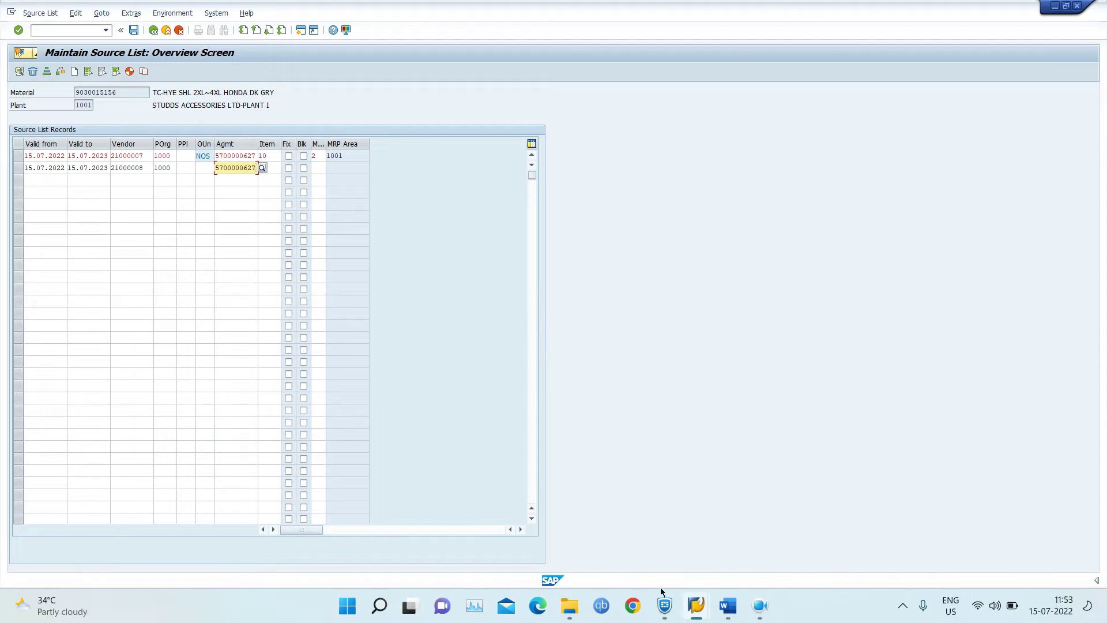
pyautogui.click(728, 605)
pyautogui.click(728, 606)
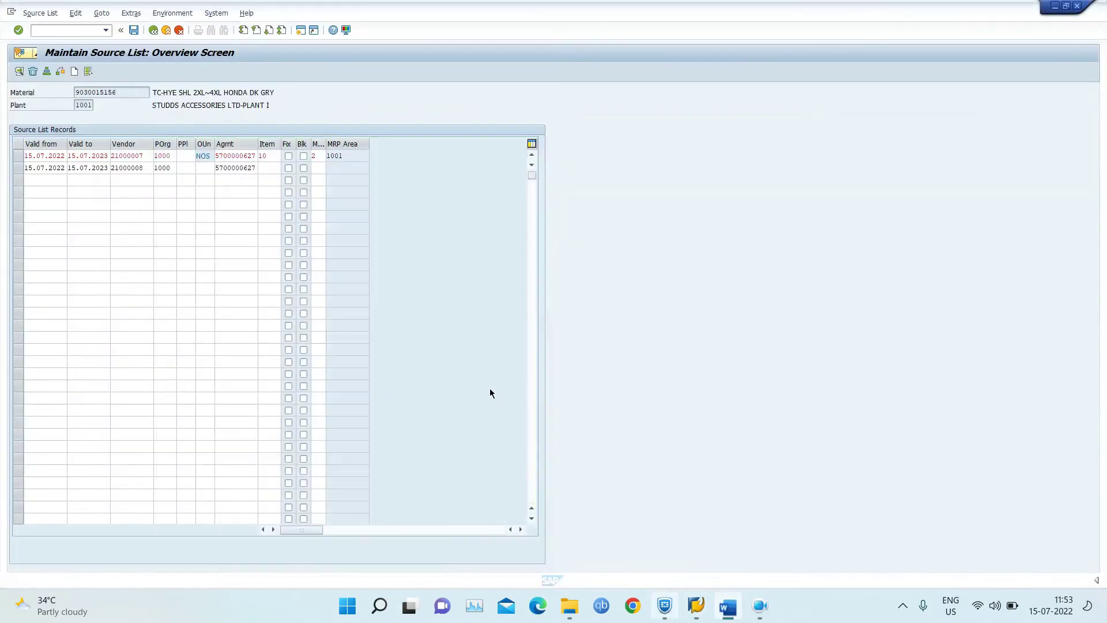
pyautogui.click(257, 168)
pyautogui.press('BackSpace')
pyautogui.write('8')
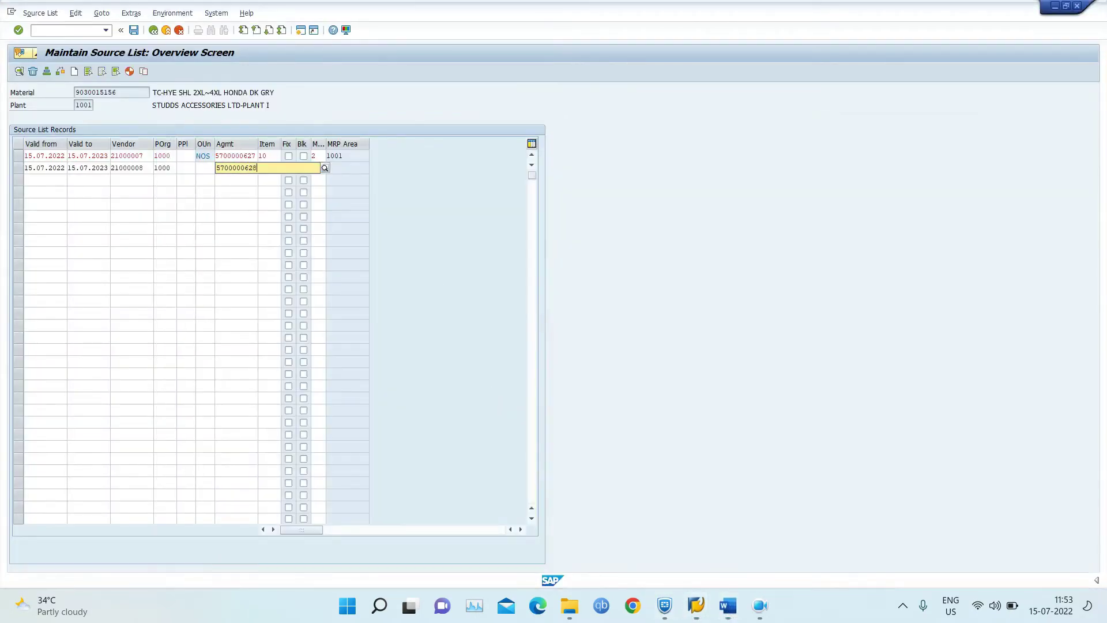
# Set the second source list record's agreement item to 10 and MRP usage to 2, and save the source list
pyautogui.press('Tab')
pyautogui.write('10')
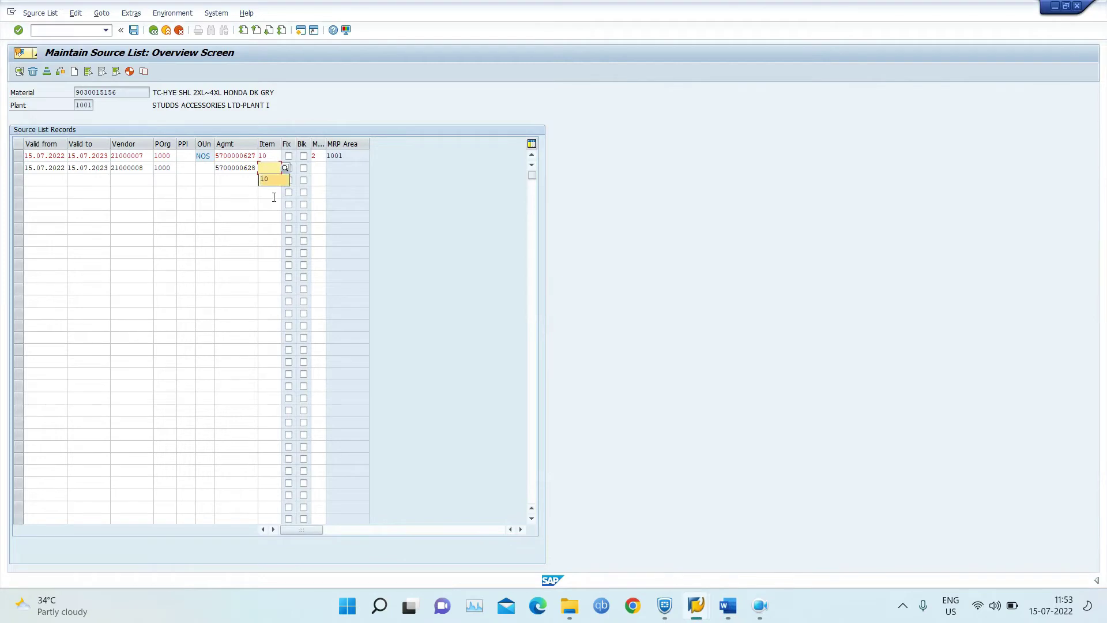
pyautogui.press('Tab')
pyautogui.press('Tab')
pyautogui.press('Tab')
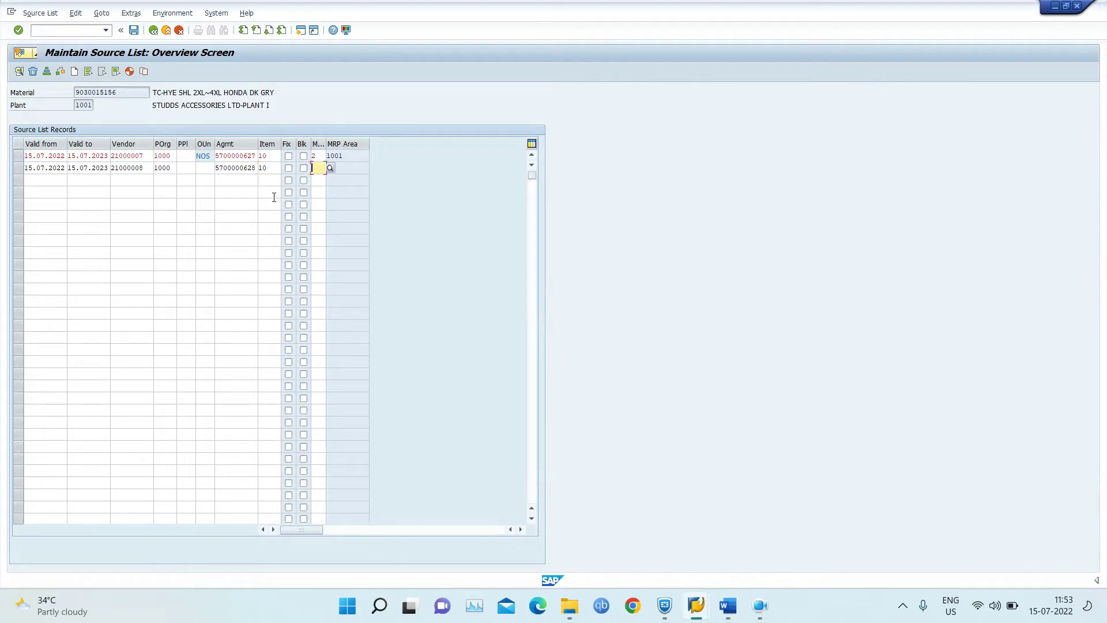
pyautogui.write('2')
pyautogui.press('Return')
pyautogui.press('Return')
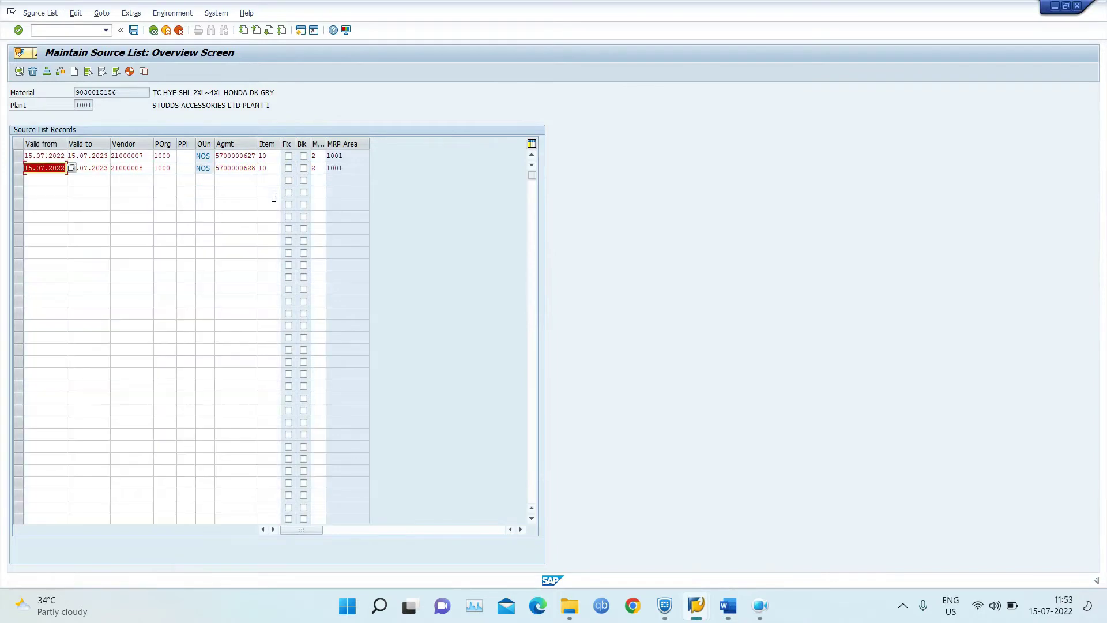
pyautogui.click(140, 30)
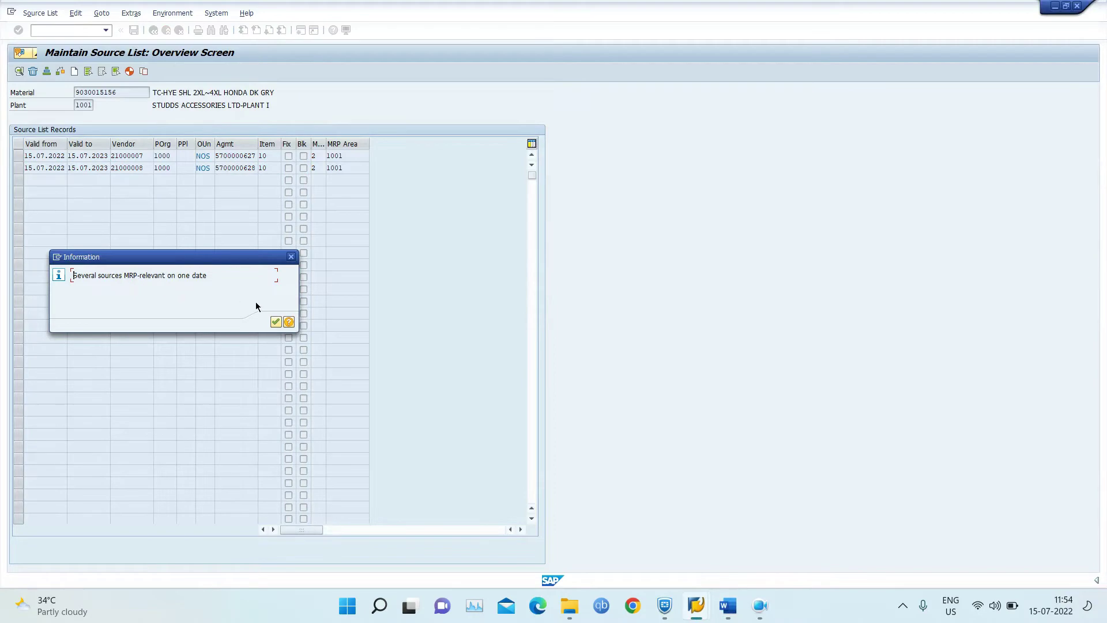
pyautogui.click(275, 322)
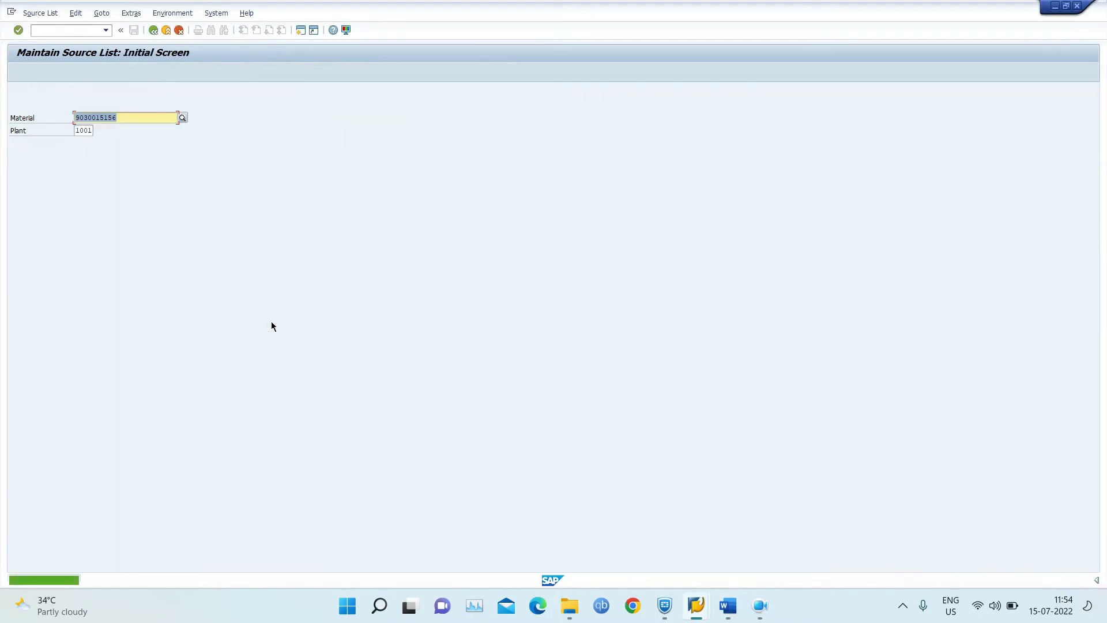
pyautogui.click(736, 616)
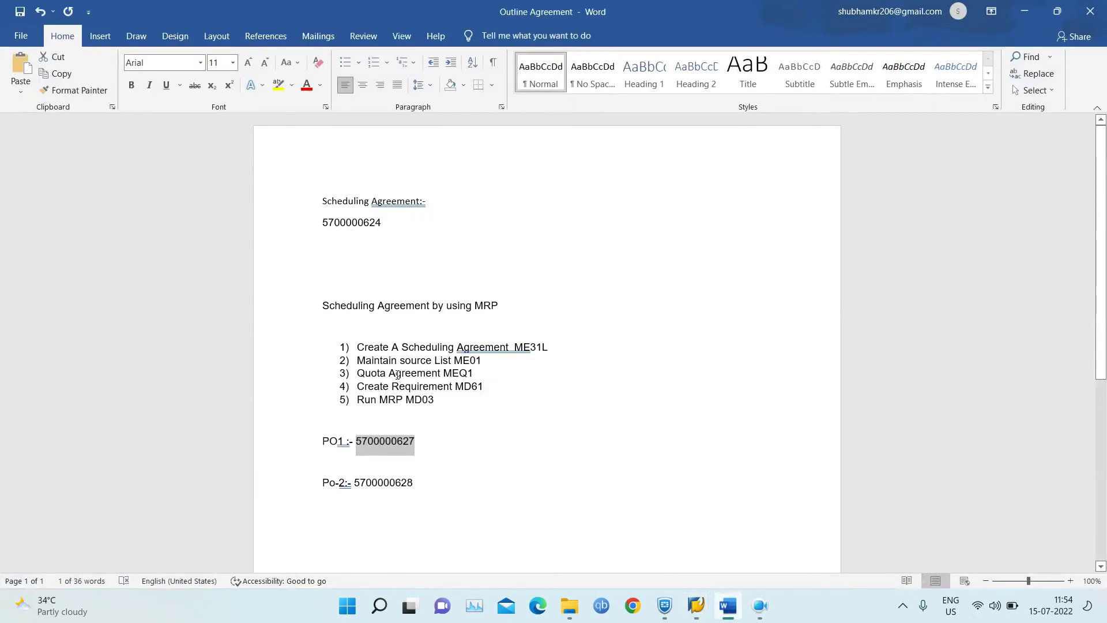
pyautogui.hotkey('alt', 'Tab')
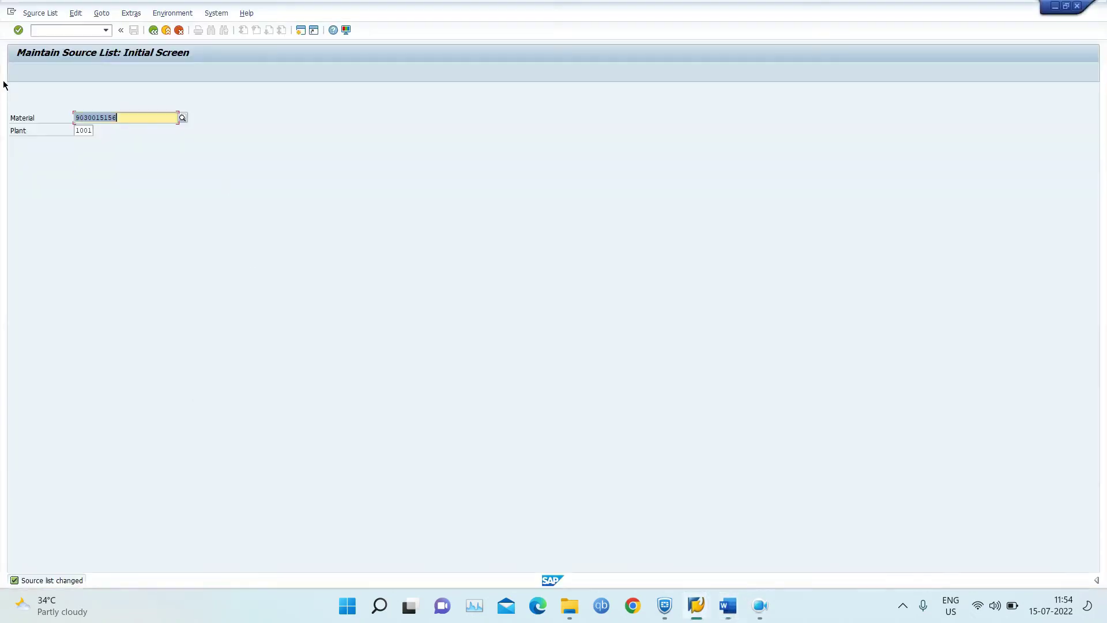
pyautogui.click(58, 32)
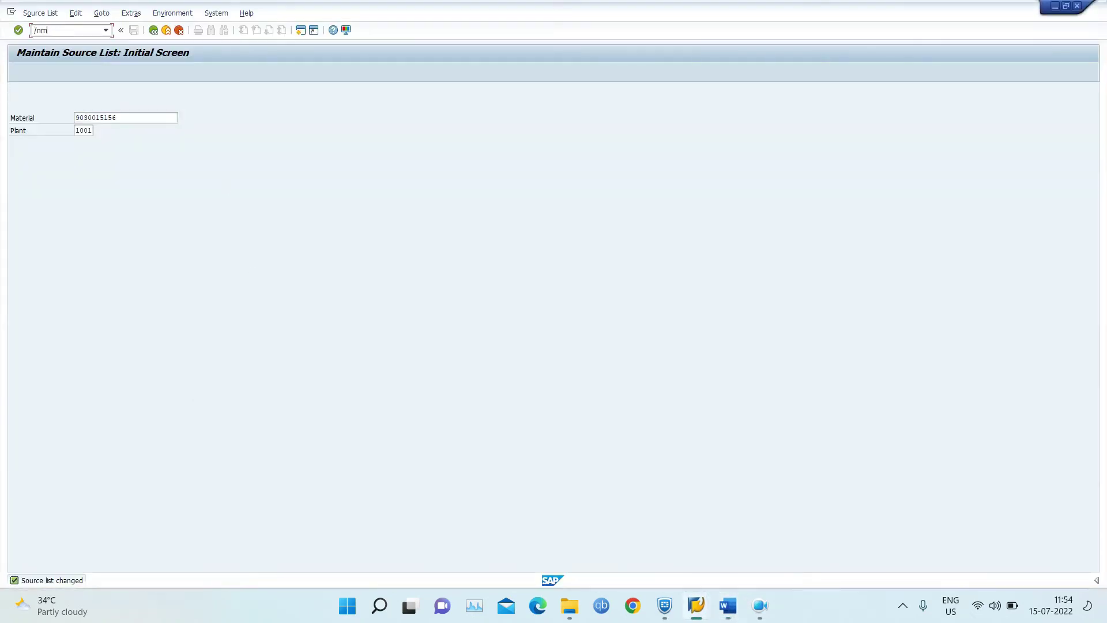
pyautogui.press('Return')
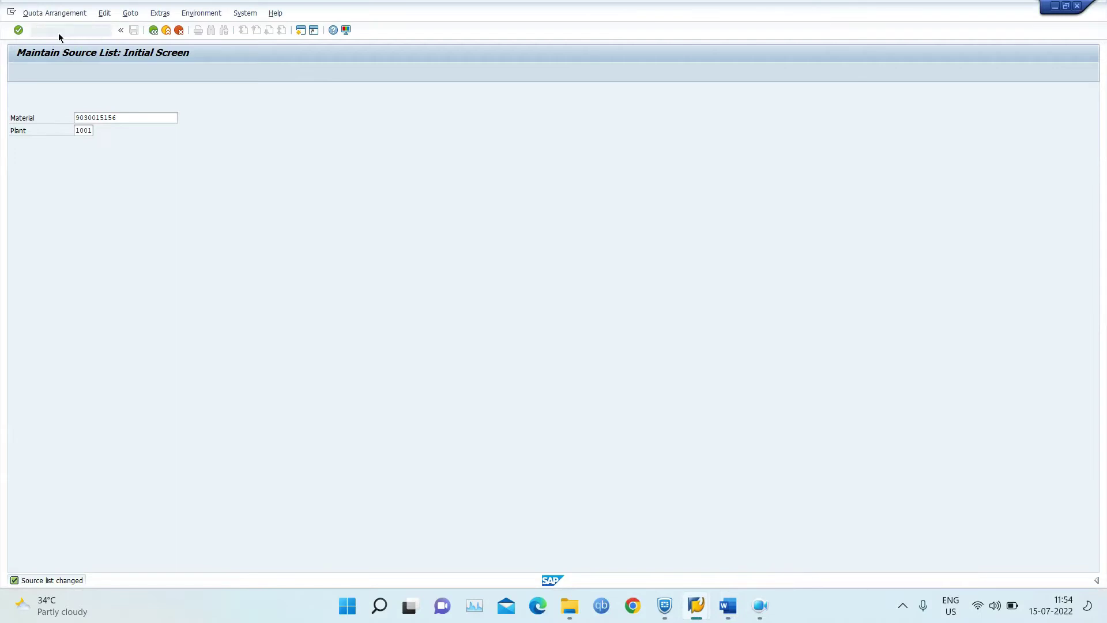
pyautogui.press('Return')
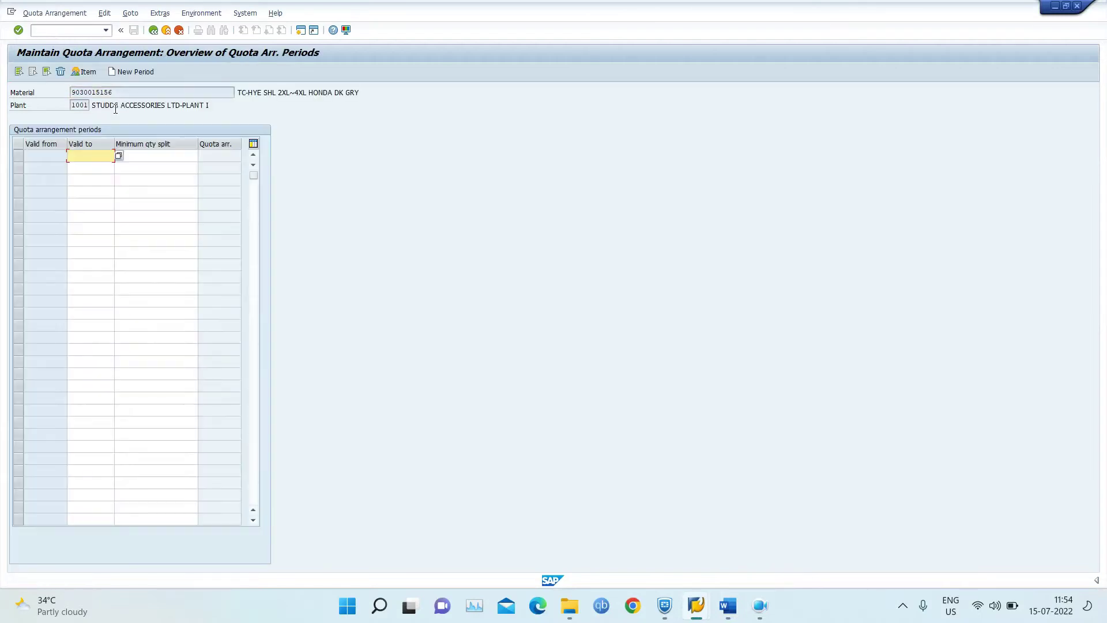
# Add a quota arrangement period valid to 15.07.2023 and open its item overview
pyautogui.click(118, 156)
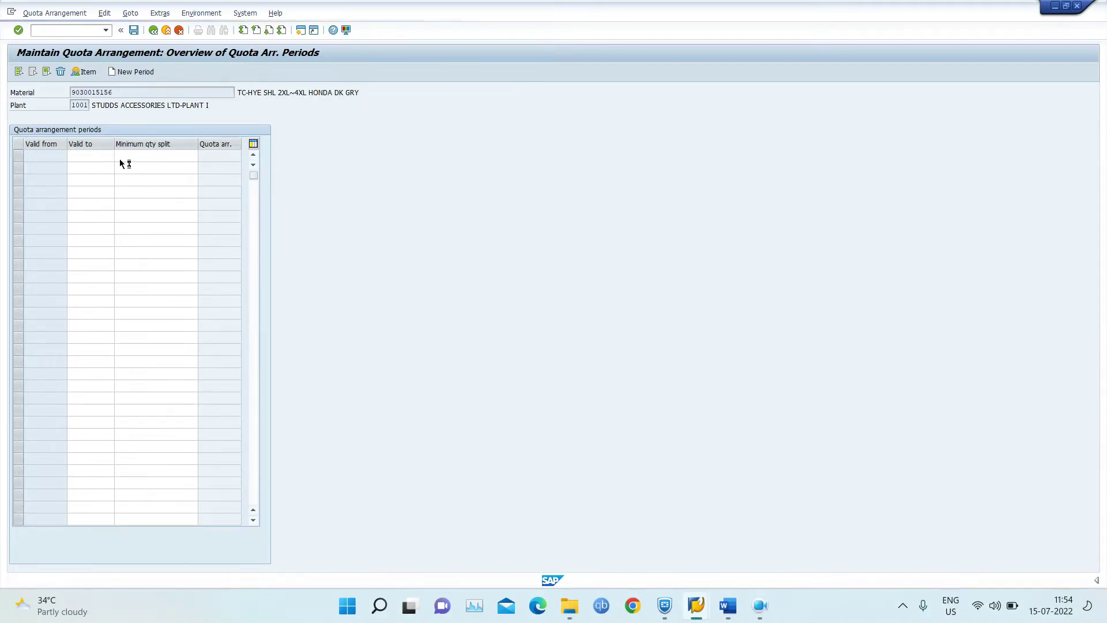
pyautogui.doubleClick(198, 247)
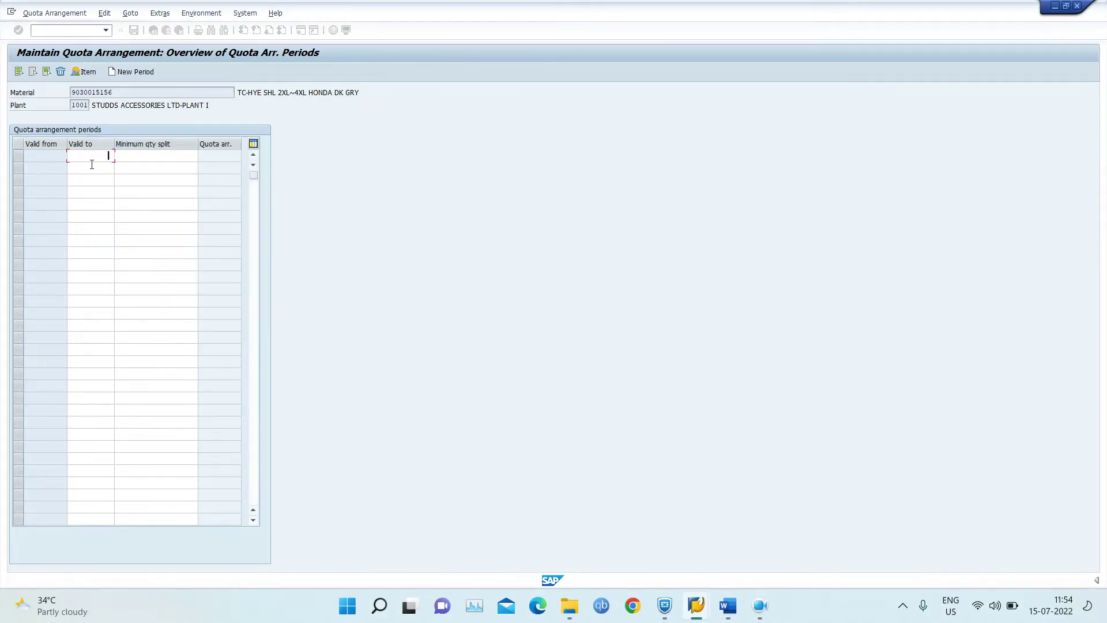
pyautogui.write('0')
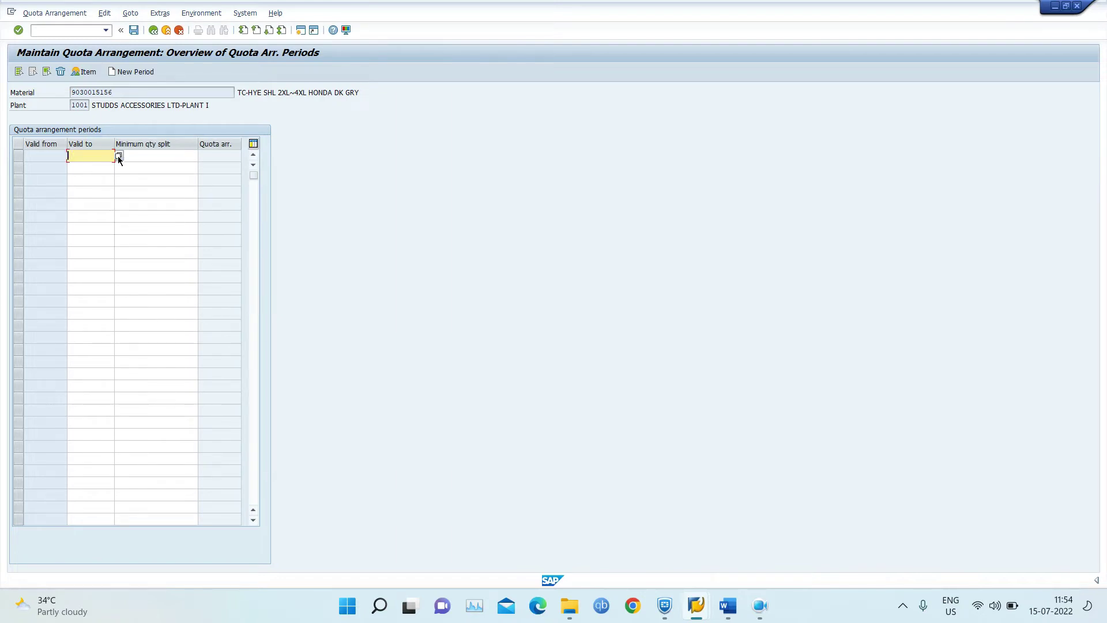
pyautogui.click(118, 156)
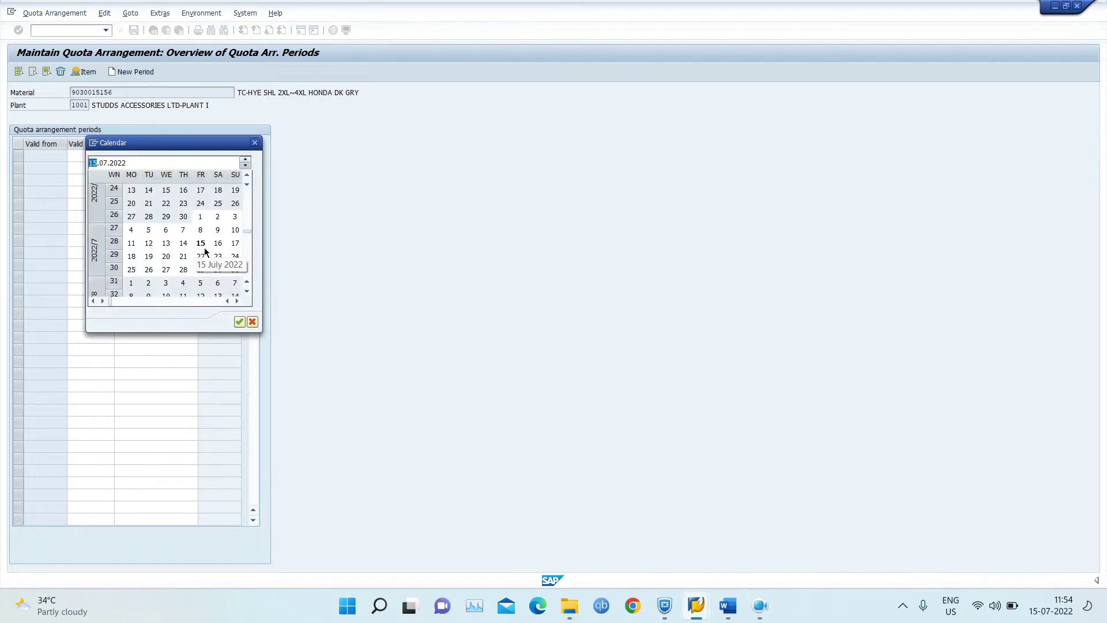
pyautogui.doubleClick(202, 245)
pyautogui.click(101, 156)
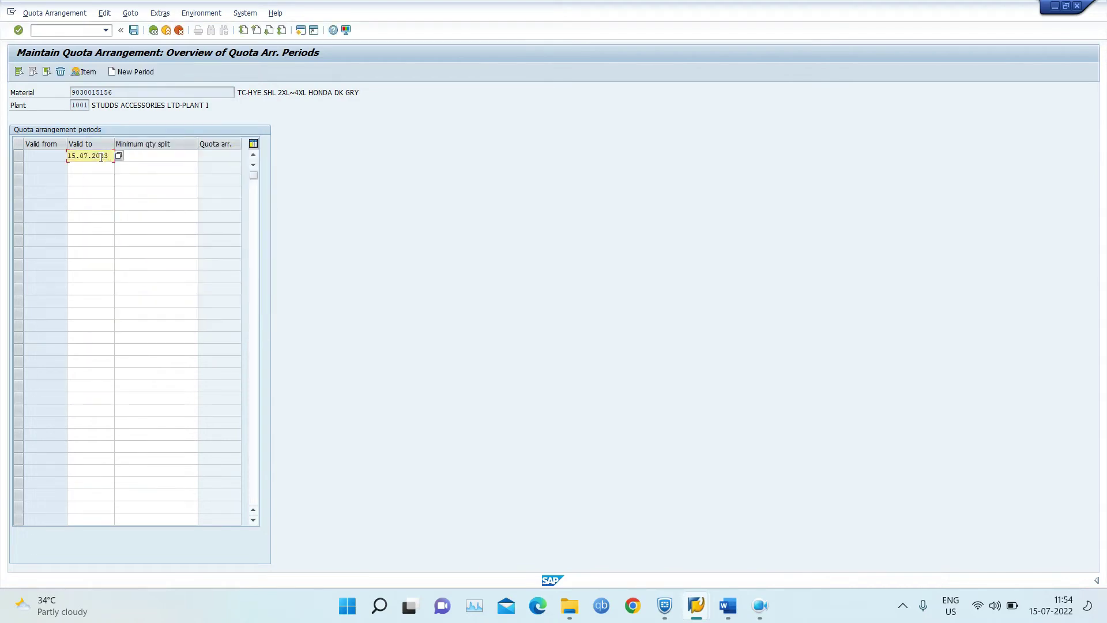
pyautogui.write('3')
pyautogui.press('Return')
pyautogui.click(95, 71)
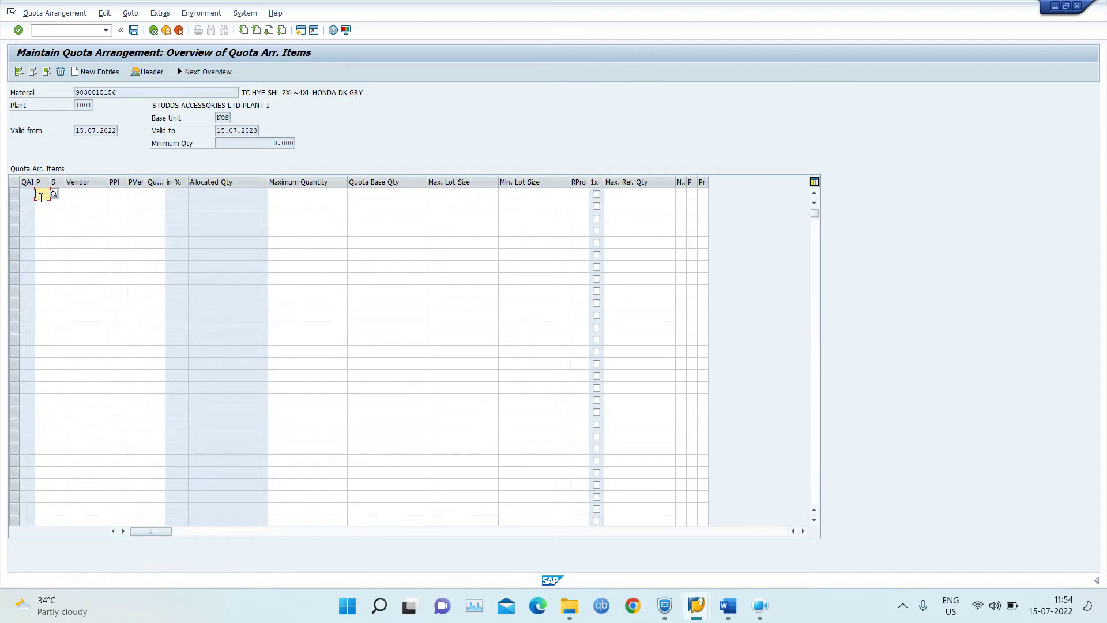
# Set the first quota item's procurement type to F for external procurement and look up the vendor number in the displayed scheduling agreement
pyautogui.click(53, 194)
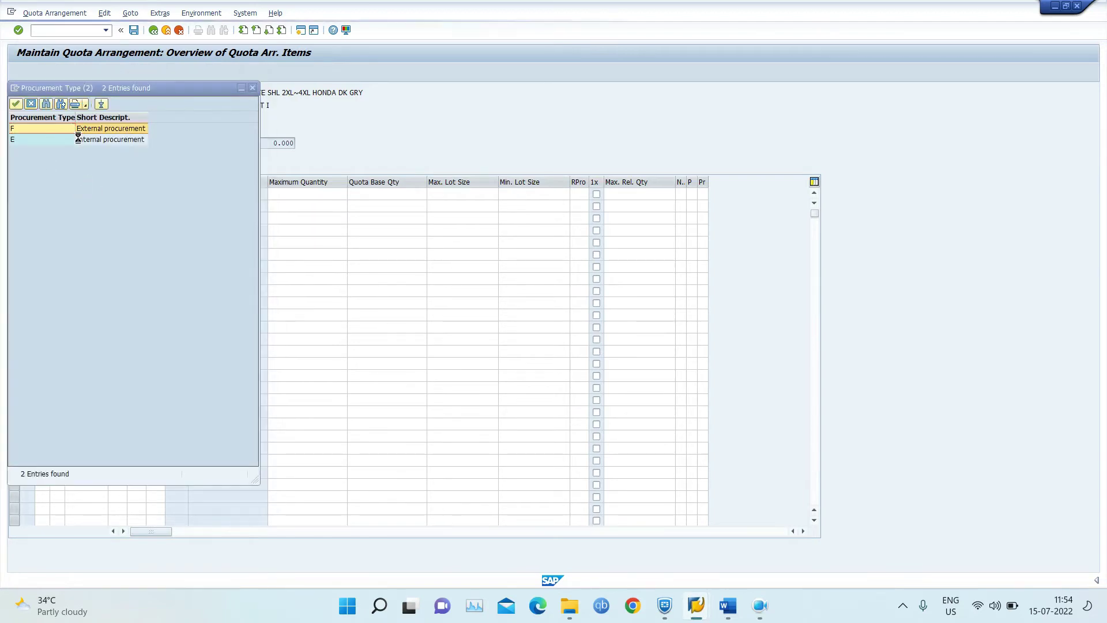
pyautogui.doubleClick(90, 129)
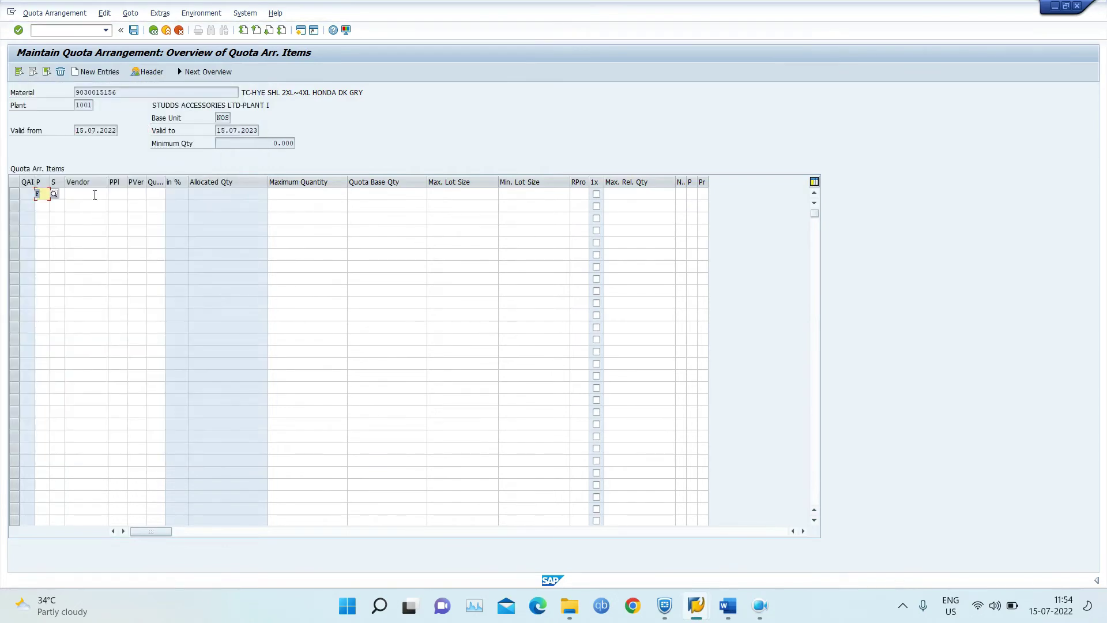
pyautogui.click(94, 194)
pyautogui.hotkey('alt', 'Tab')
pyautogui.hotkey('alt', 'Tab')
pyautogui.moveTo(692, 611)
pyautogui.click(824, 528)
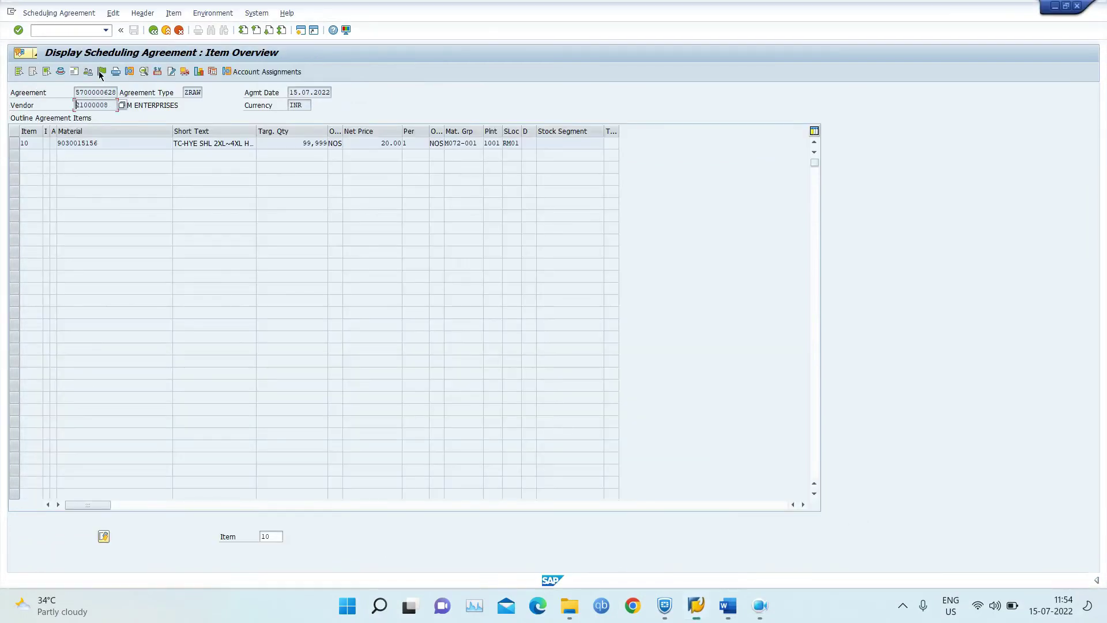
pyautogui.moveTo(111, 102); pyautogui.dragTo(47, 107)
pyautogui.hotkey('alt', 'Tab')
# Enter the first vendor's number in the first quota item and set its quota to 60
pyautogui.click(82, 195)
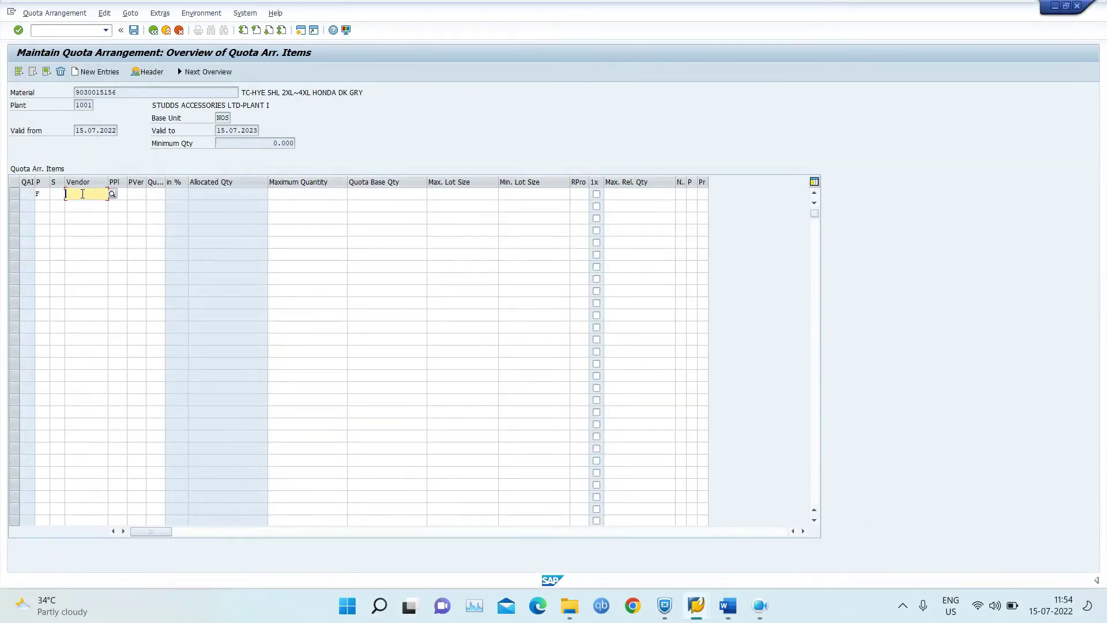
pyautogui.write('21000007')
pyautogui.press('Tab')
pyautogui.press('Tab')
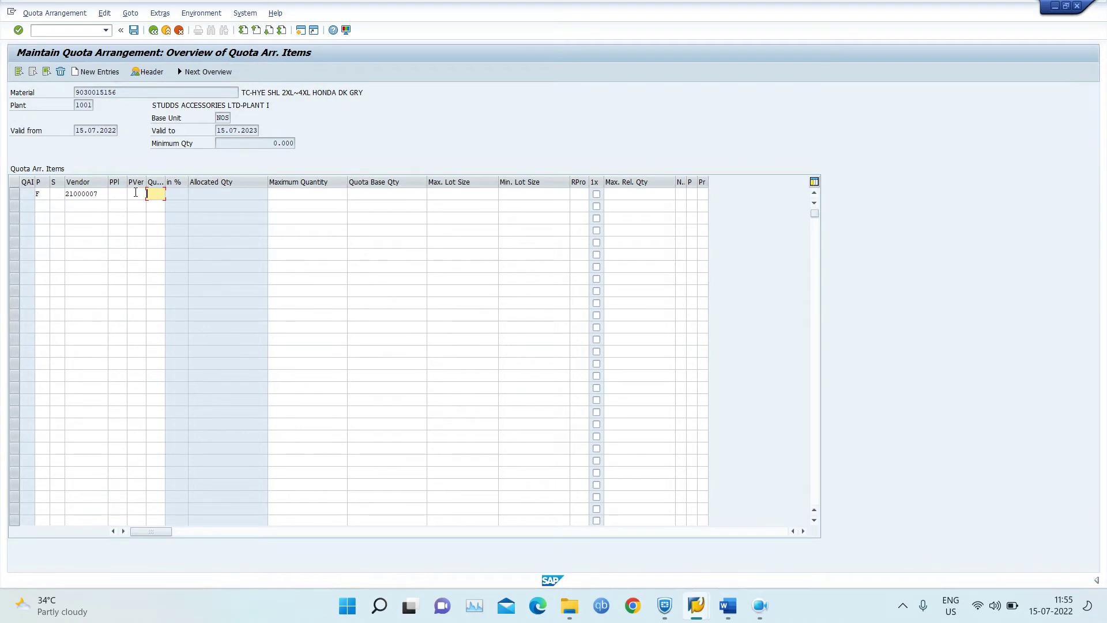
pyautogui.write('60')
pyautogui.press('Return')
# Add a second quota item with procurement type F, the second vendor's number and quota 40, and save the quota arrangement
pyautogui.click(90, 207)
pyautogui.write('21000008')
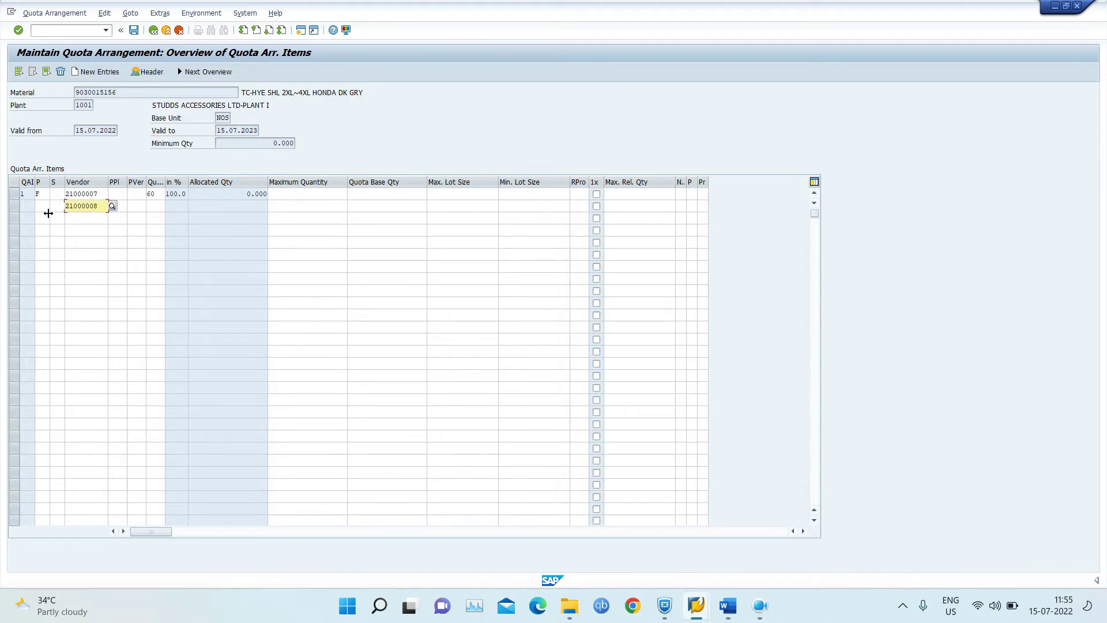
pyautogui.click(41, 206)
pyautogui.write('F')
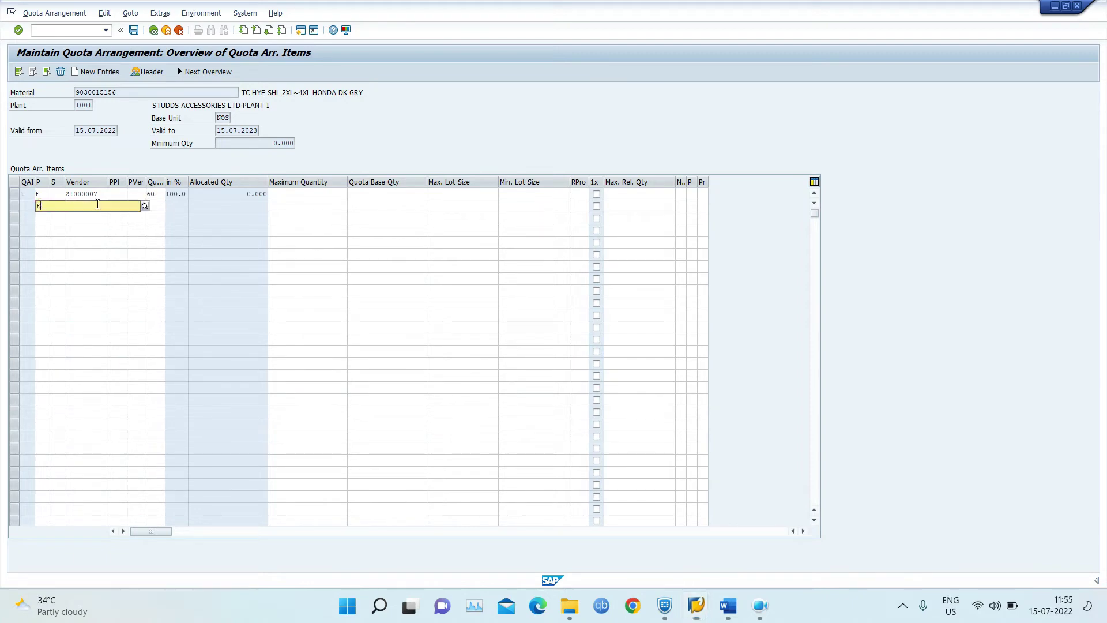
pyautogui.click(156, 207)
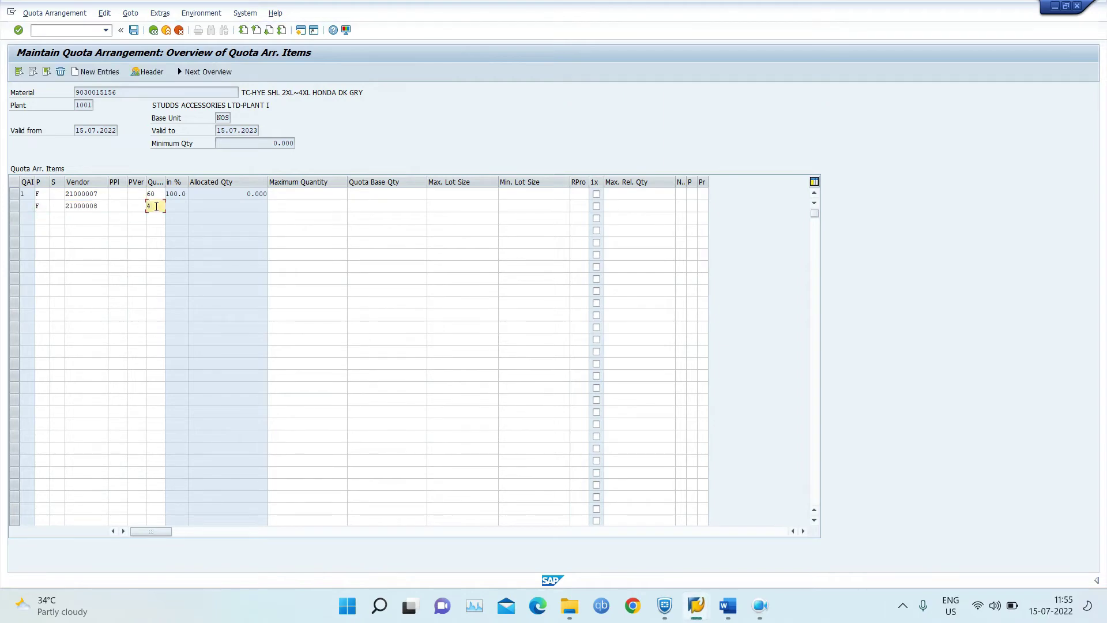
pyautogui.write('40')
pyautogui.press('Return')
pyautogui.doubleClick(156, 206)
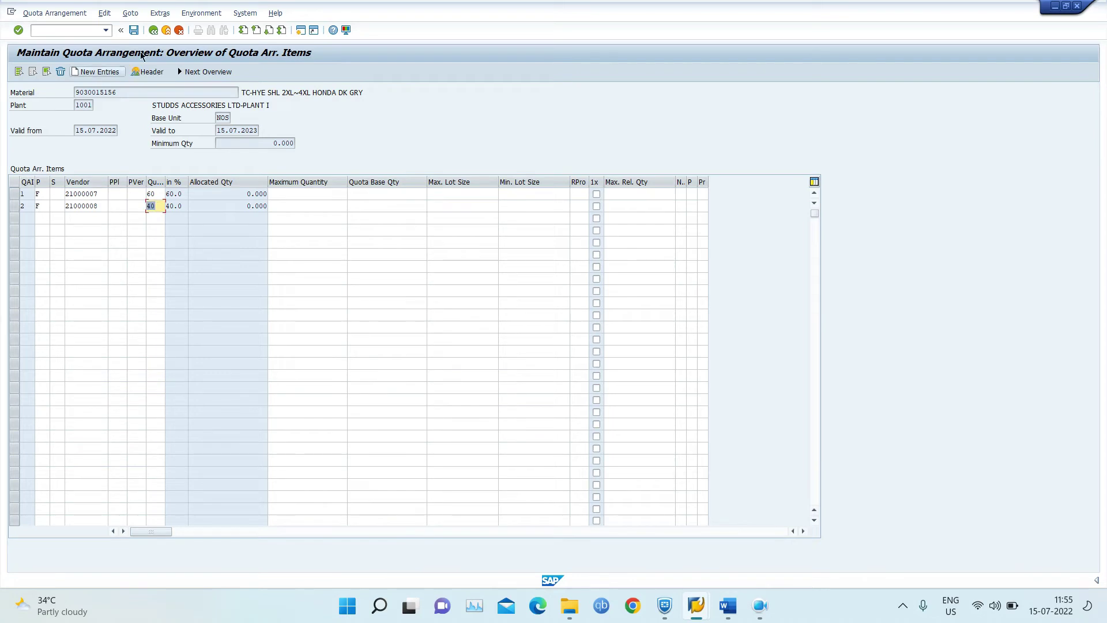
pyautogui.click(133, 30)
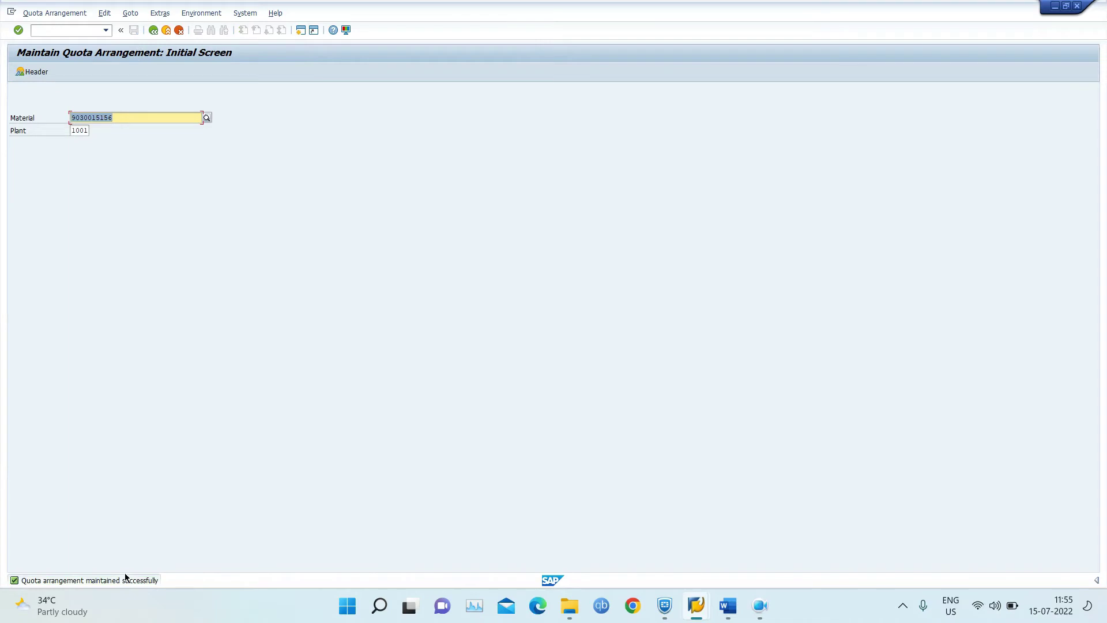
# Check the MRP step list in Word and open the purchasing document release transaction ME35 in SAP
pyautogui.click(727, 606)
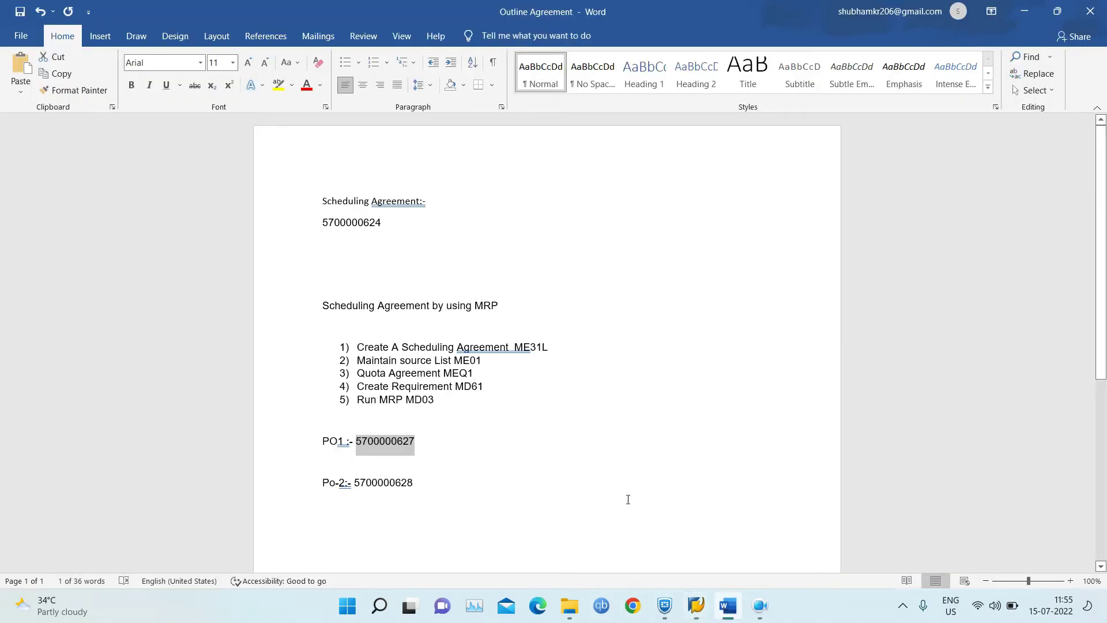
pyautogui.hotkey('alt', 'Tab')
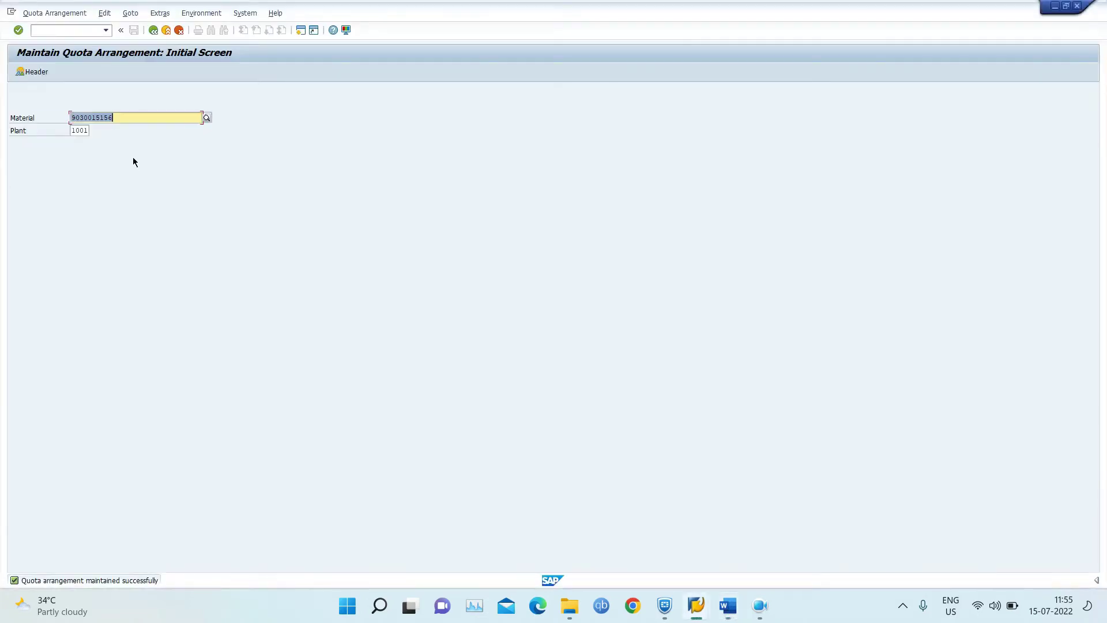
pyautogui.click(84, 33)
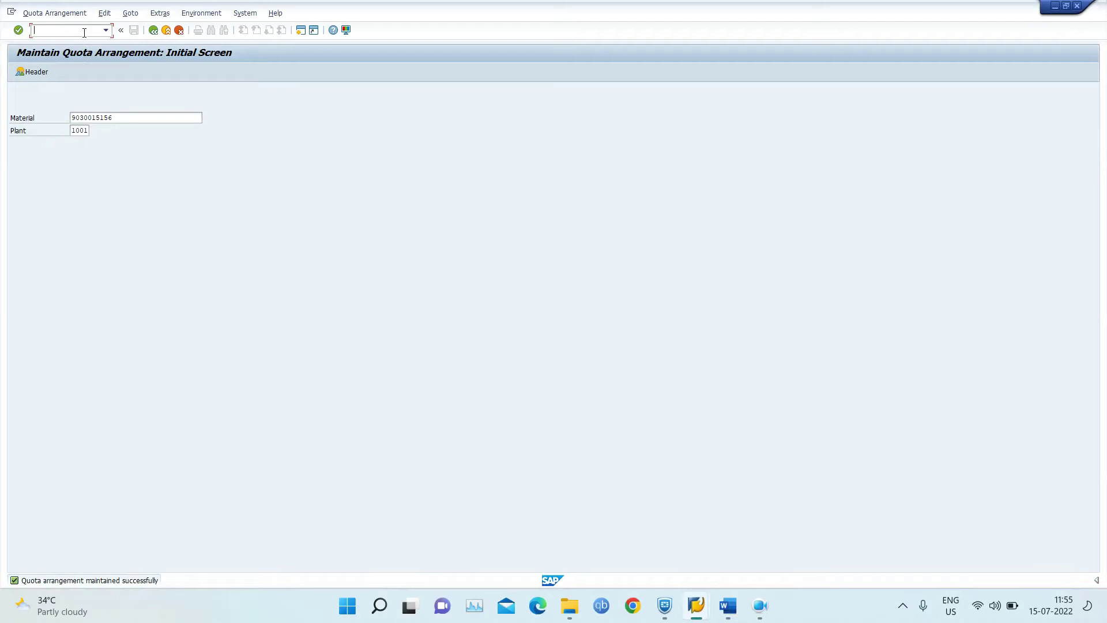
pyautogui.write('/n35')
pyautogui.press('Return')
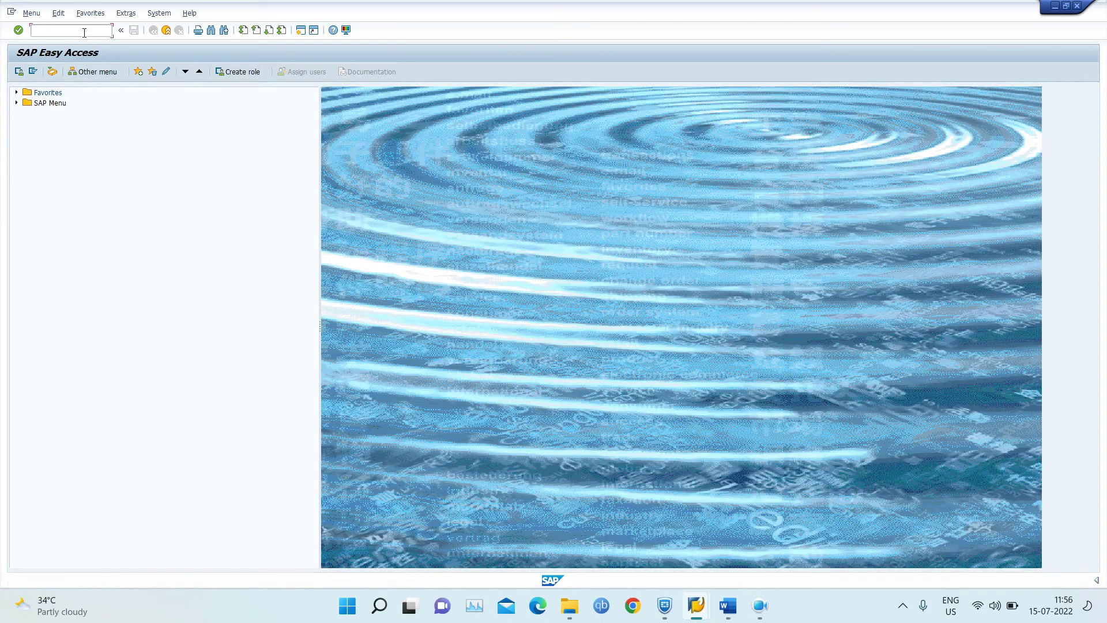
pyautogui.write('/nme35')
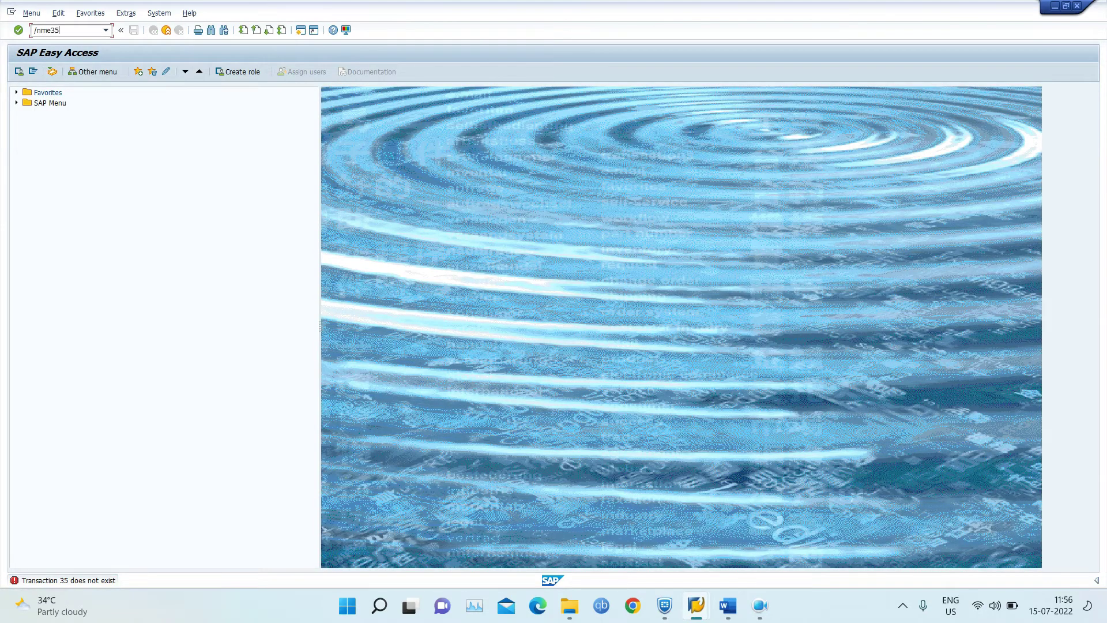
pyautogui.press('Return')
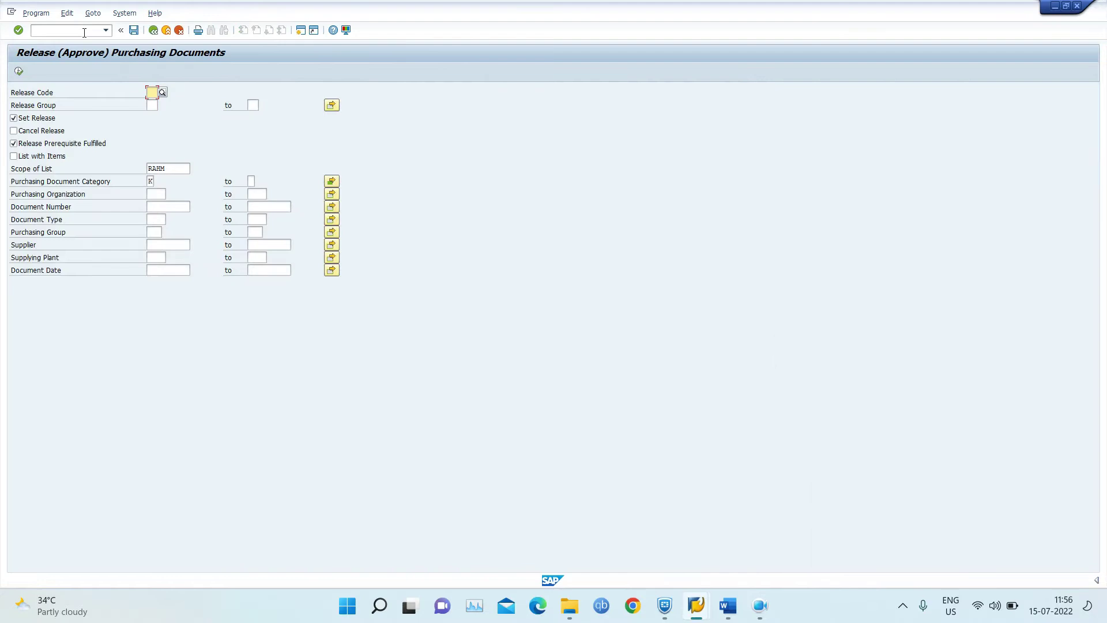
# List the PO1 scheduling agreement for release using release code A1, release group 02 and its document number from Word
pyautogui.write('A1')
pyautogui.click(151, 105)
pyautogui.write('02')
pyautogui.click(175, 208)
pyautogui.click(725, 610)
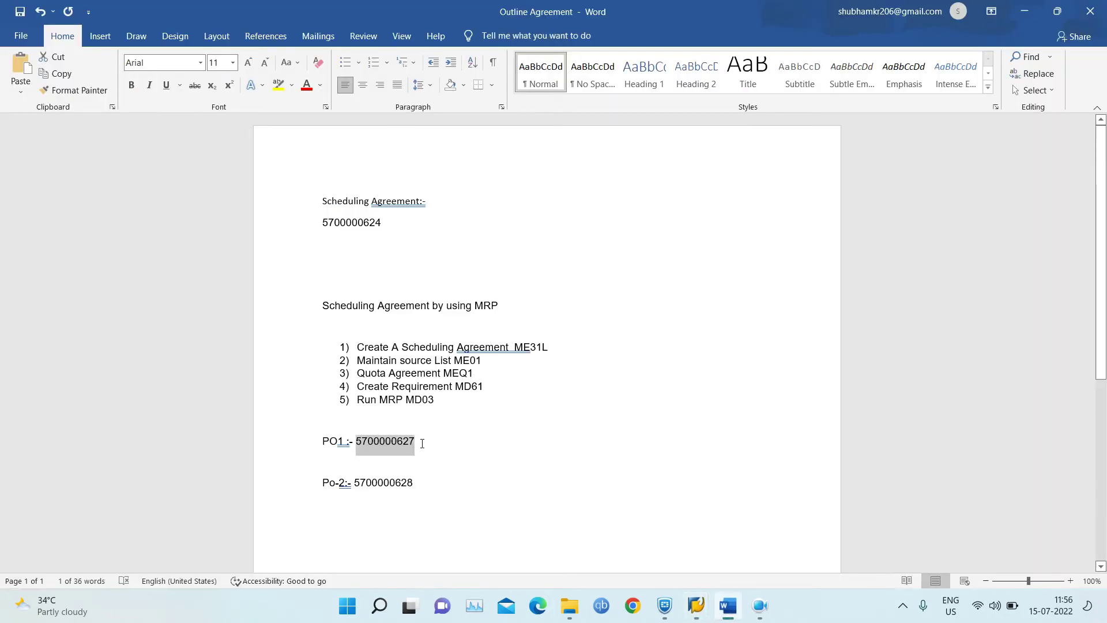
pyautogui.hotkey('alt', 'Tab')
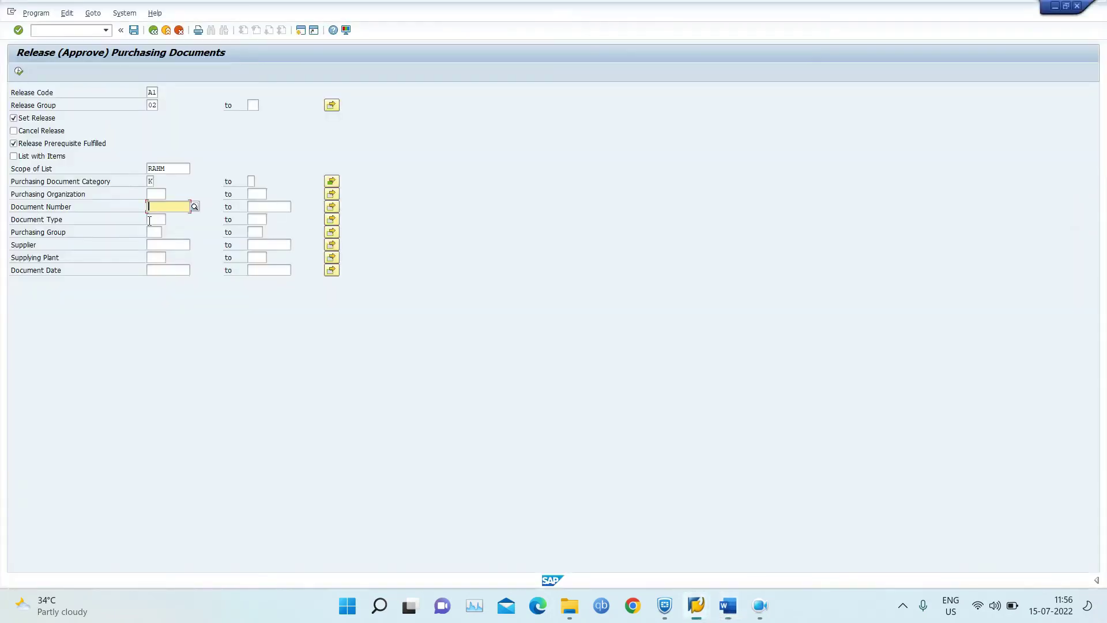
pyautogui.hotkey('ctrl', 'v')
pyautogui.click(20, 72)
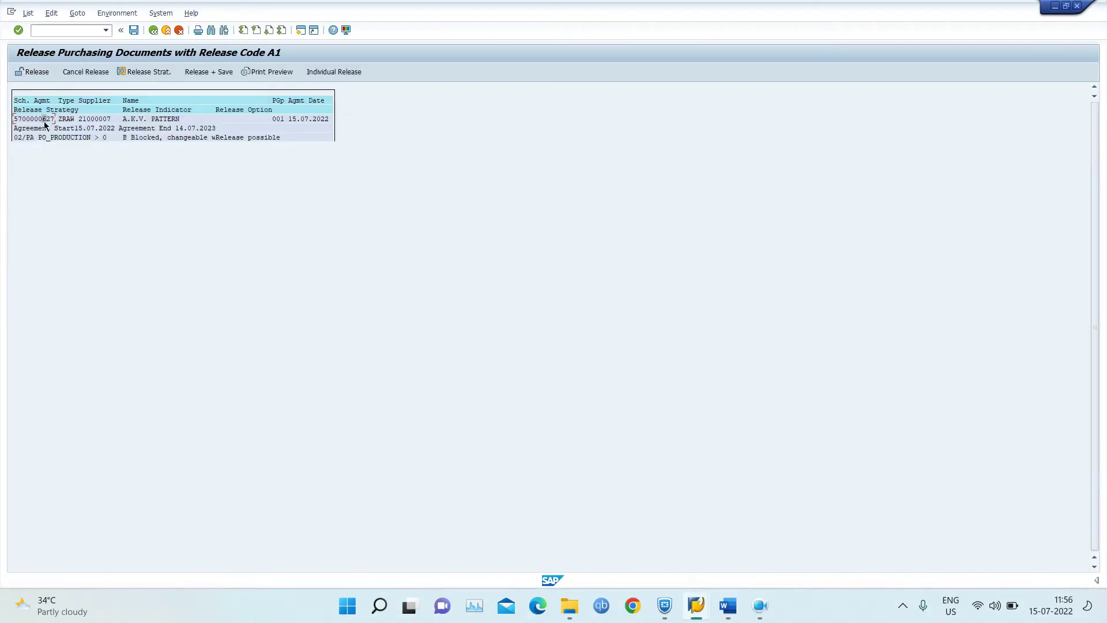
# Release and save the PO1 scheduling agreement with release code A1, and again with release code A3 and release group 02
pyautogui.click(197, 71)
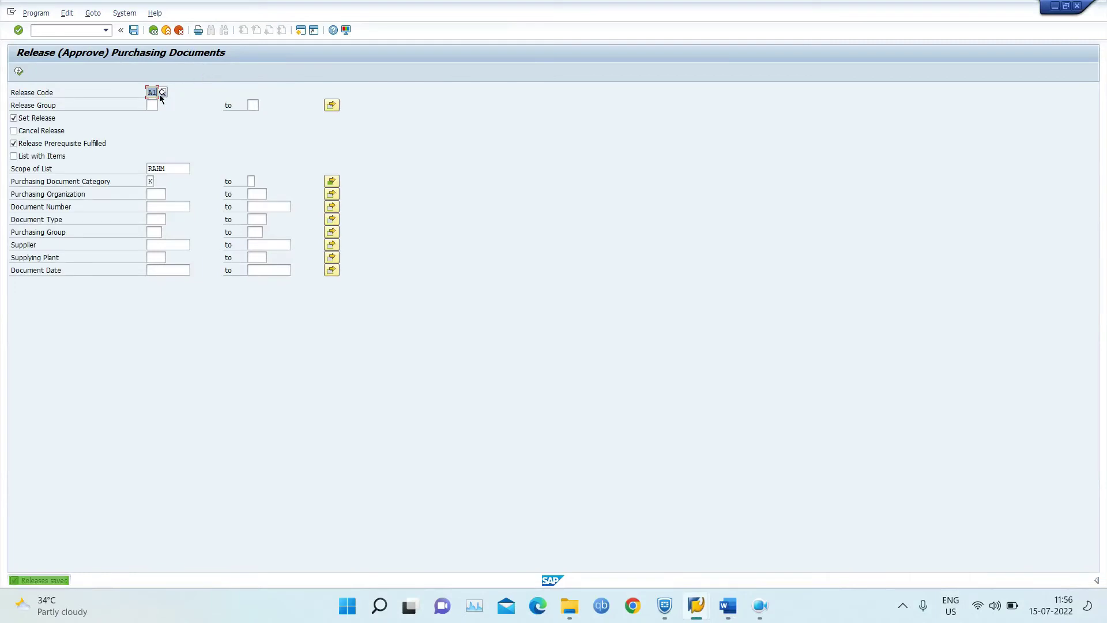
pyautogui.press('BackSpace')
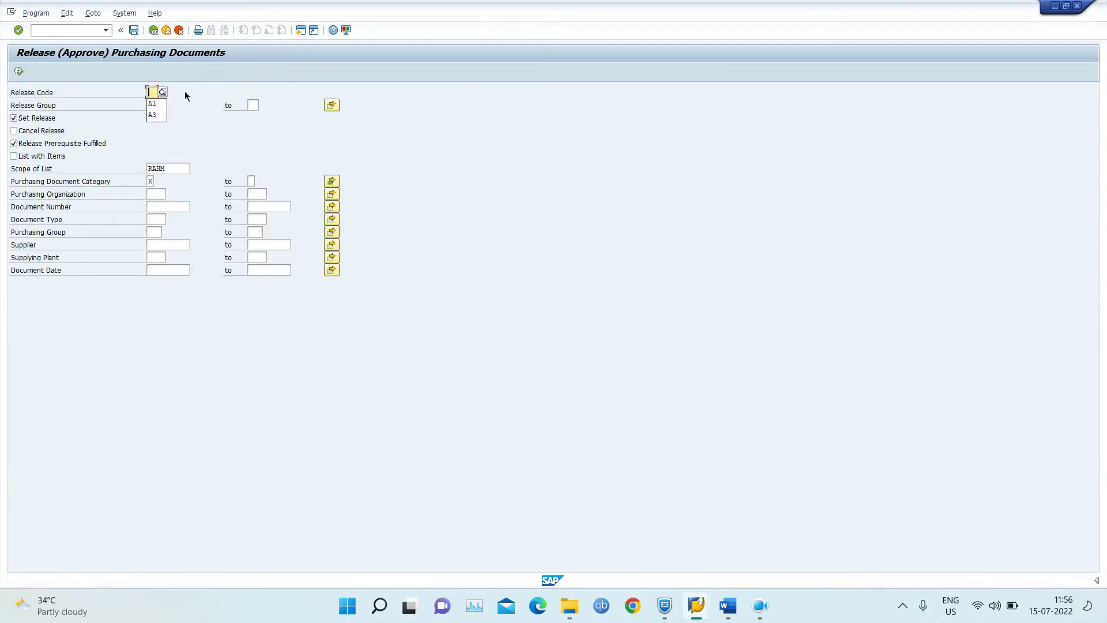
pyautogui.click(152, 115)
pyautogui.click(156, 106)
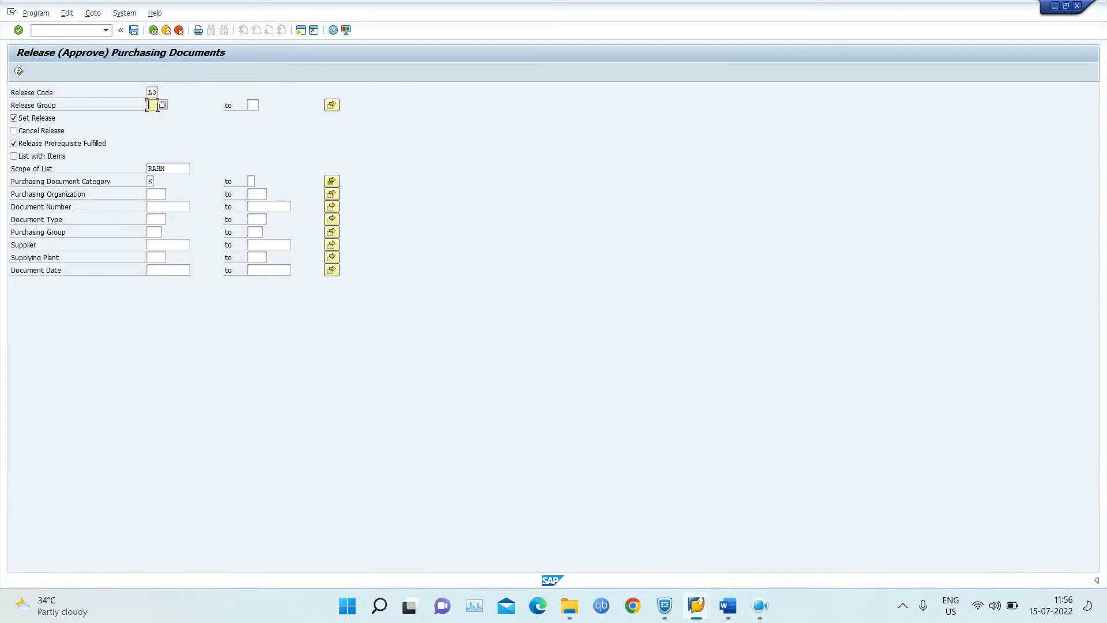
pyautogui.click(154, 116)
pyautogui.click(163, 206)
pyautogui.hotkey('ctrl', 'v')
pyautogui.click(19, 71)
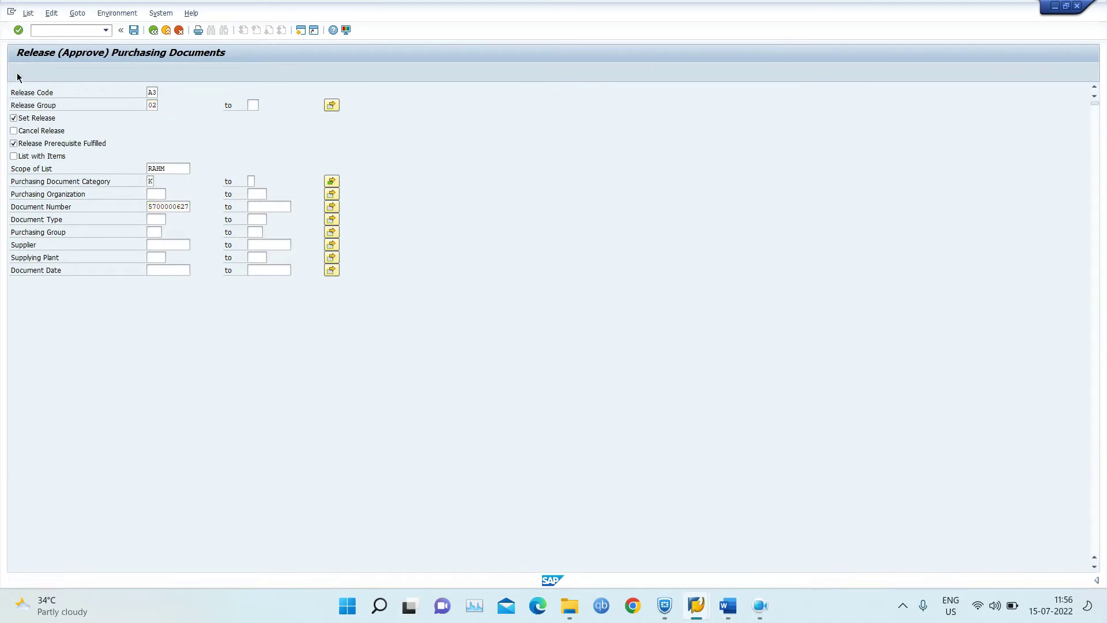
pyautogui.click(36, 119)
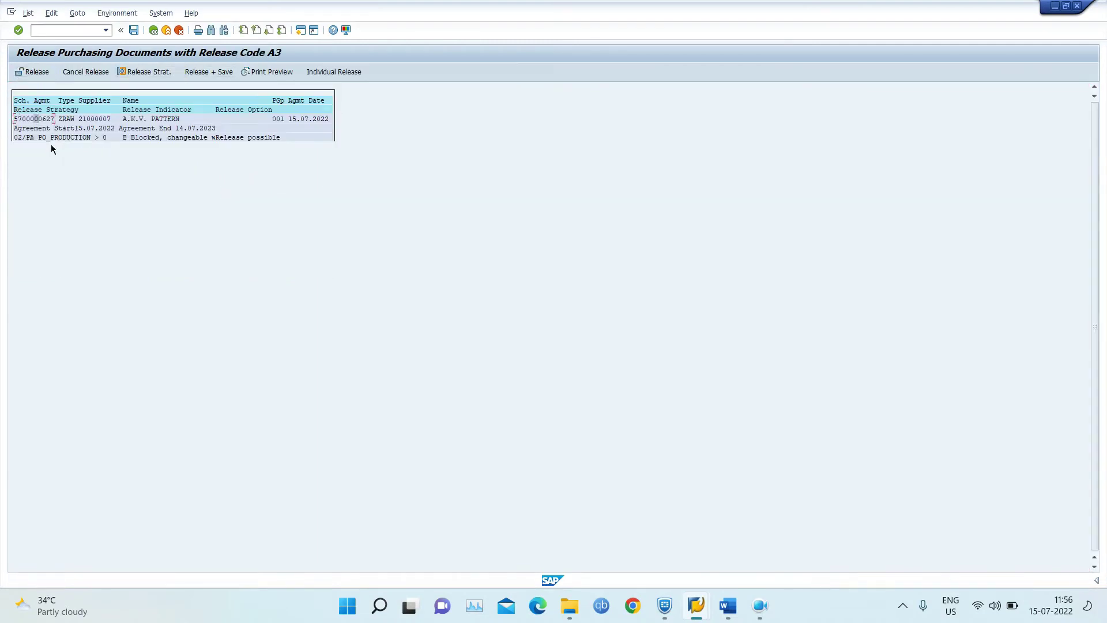
pyautogui.click(199, 72)
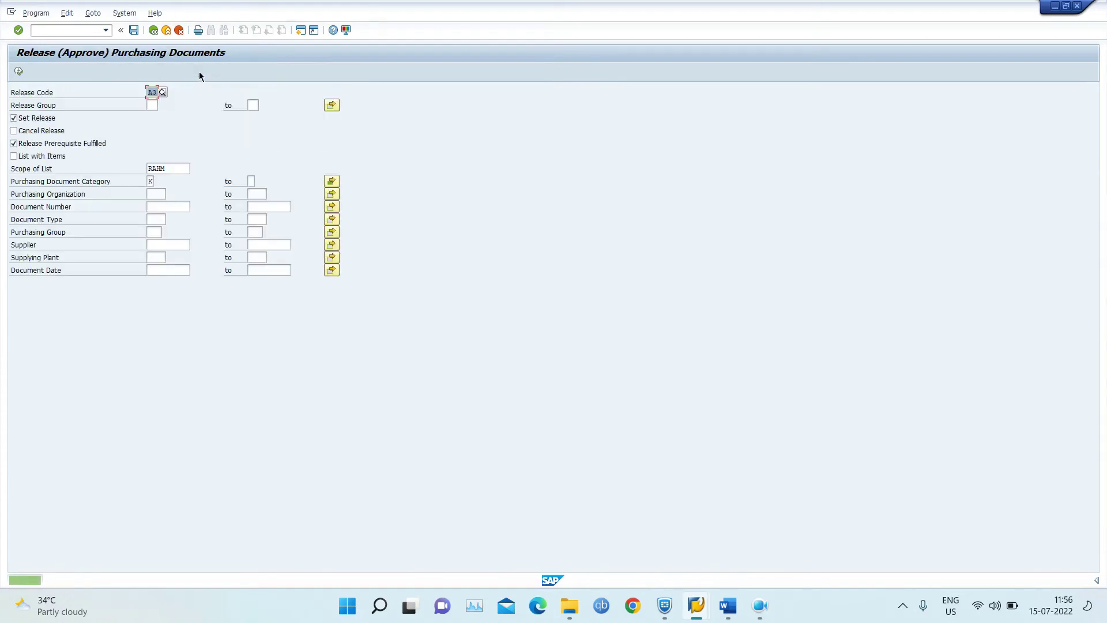
# List the Po-2 scheduling agreement by its document number with release code A1 and release group 02, and release and save it
pyautogui.press('BackSpace')
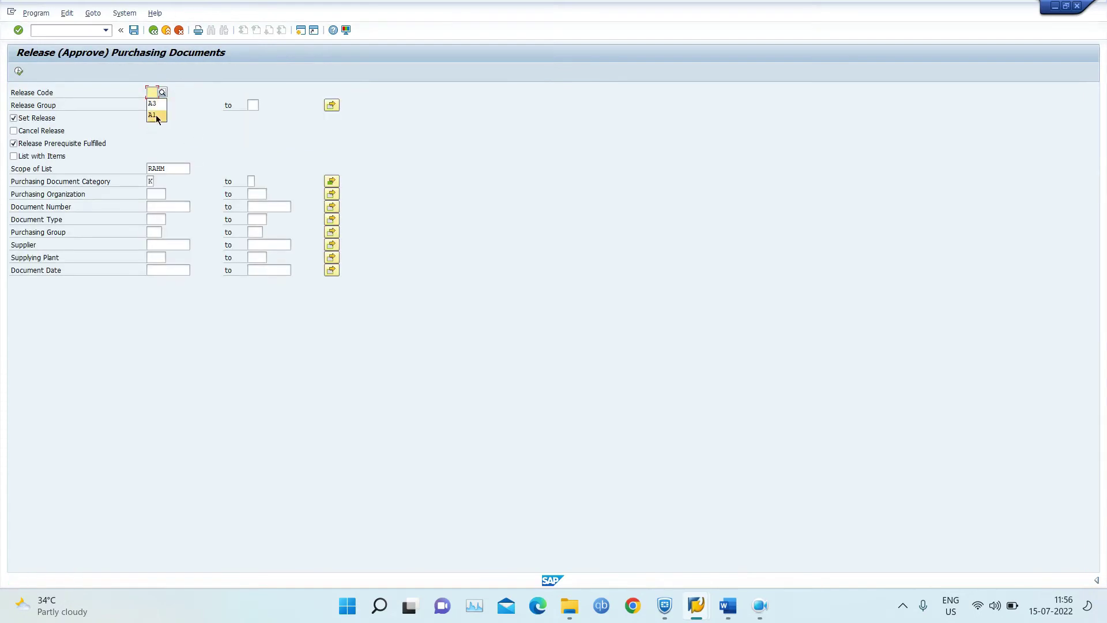
pyautogui.click(155, 115)
pyautogui.click(169, 207)
pyautogui.click(152, 106)
pyautogui.click(156, 117)
pyautogui.click(173, 207)
pyautogui.write('570000062')
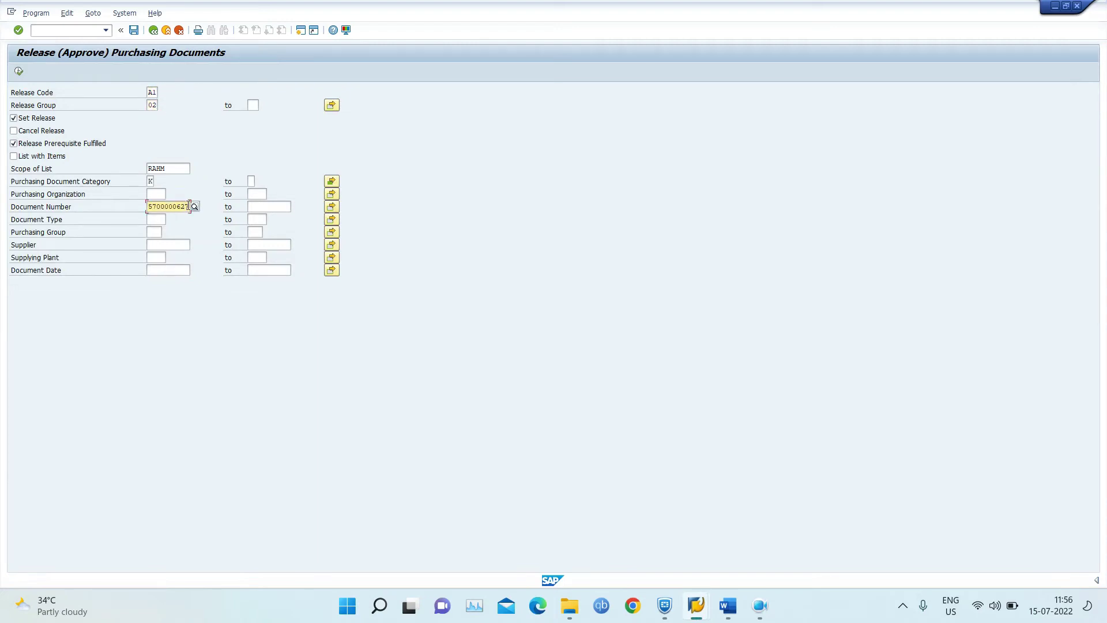
pyautogui.write('8')
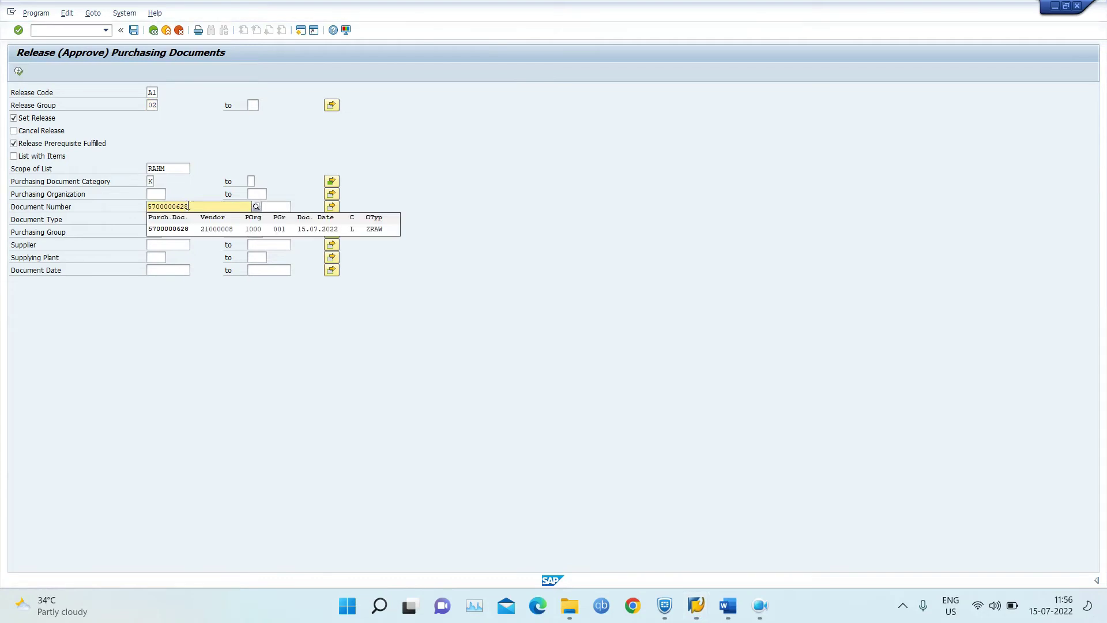
pyautogui.click(188, 229)
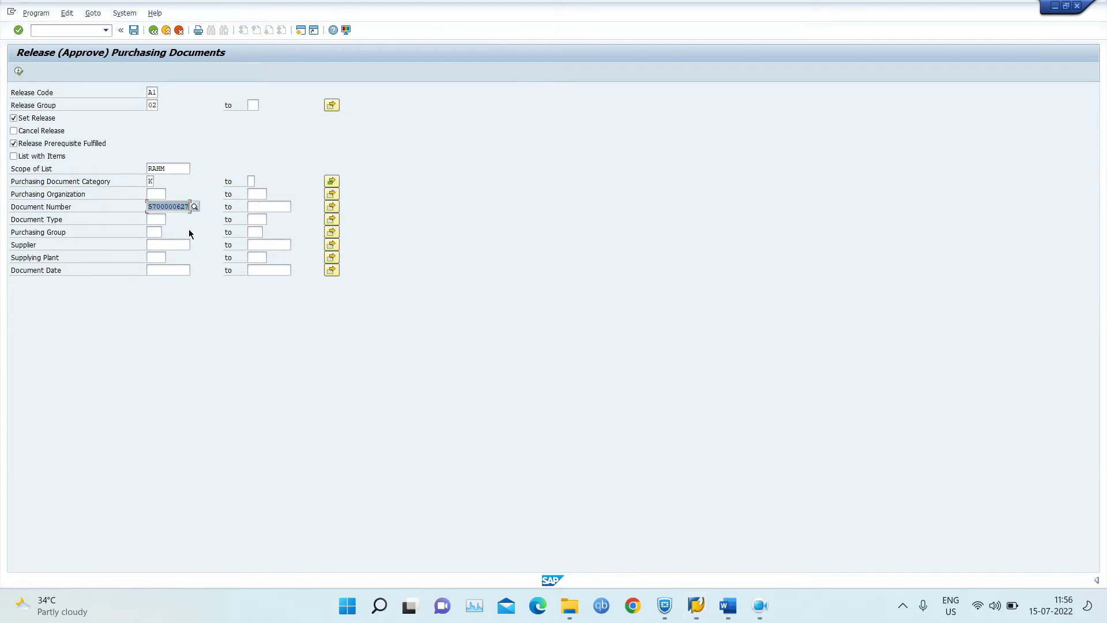
pyautogui.click(19, 71)
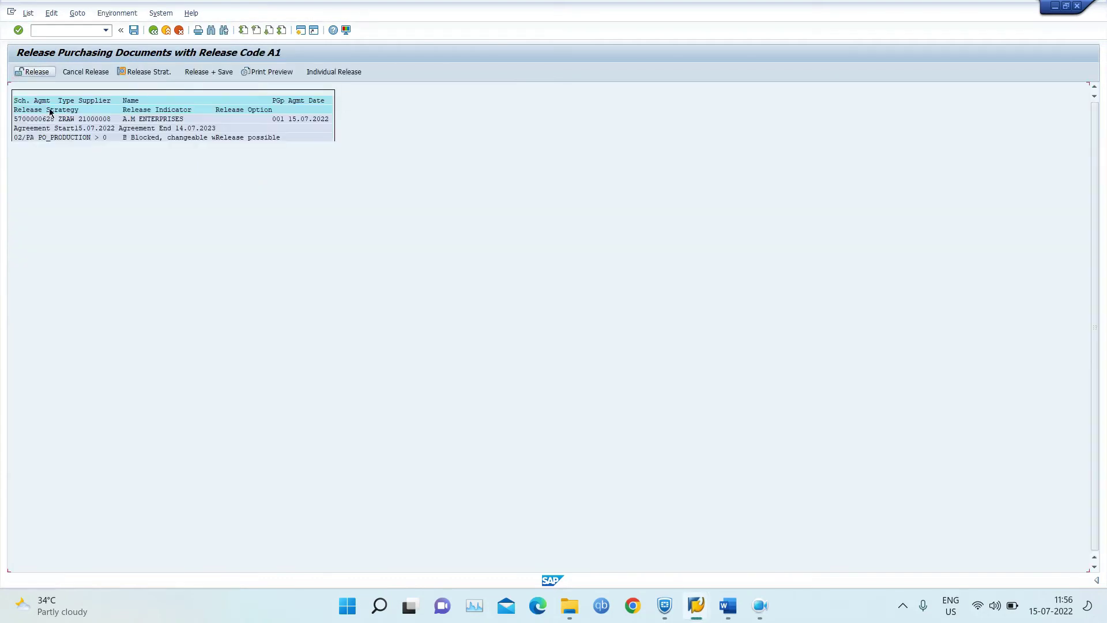
pyautogui.click(202, 76)
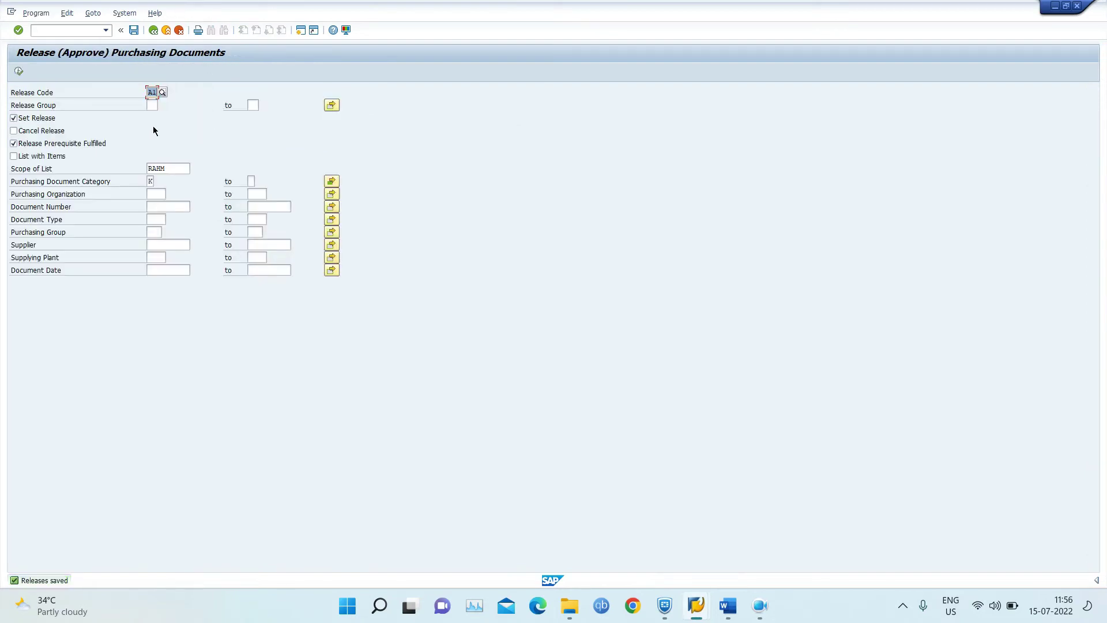
# Set the release code to A3 for the second-level release of the Po-2 agreement
pyautogui.click(154, 105)
pyautogui.click(155, 92)
pyautogui.press('BackSpace')
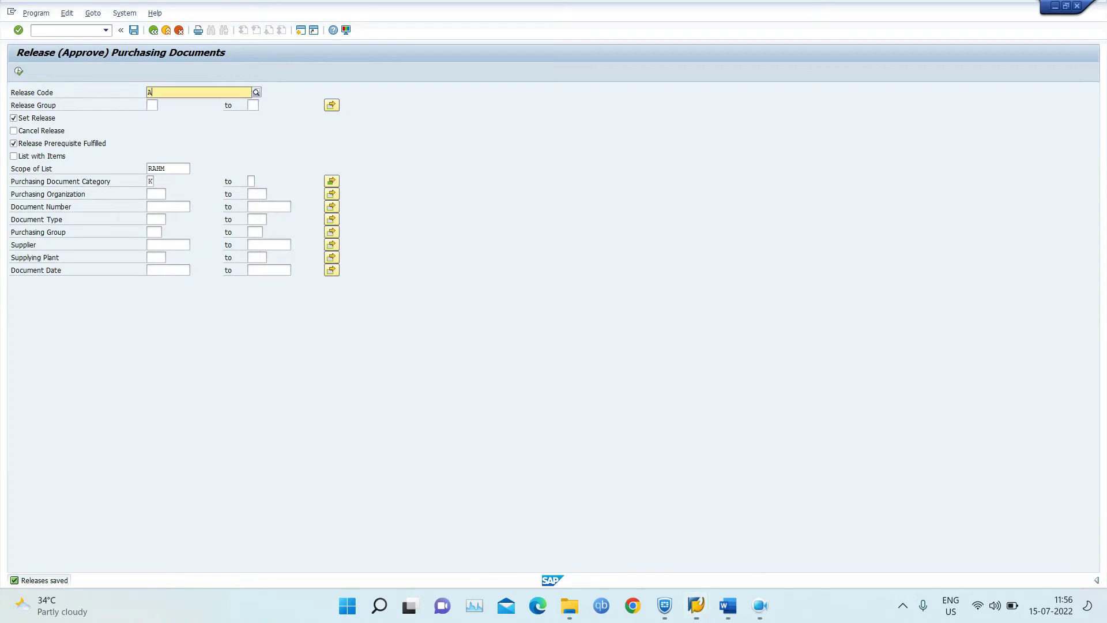
pyautogui.write('1')
pyautogui.press('Return')
pyautogui.press('BackSpace')
pyautogui.press('BackSpace')
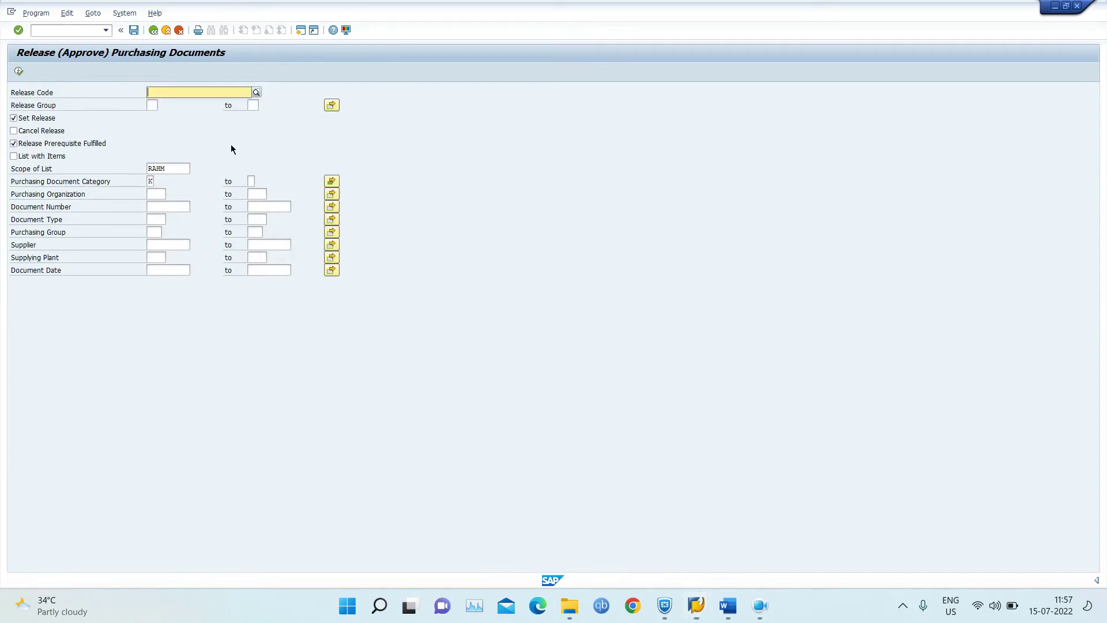
pyautogui.click(158, 104)
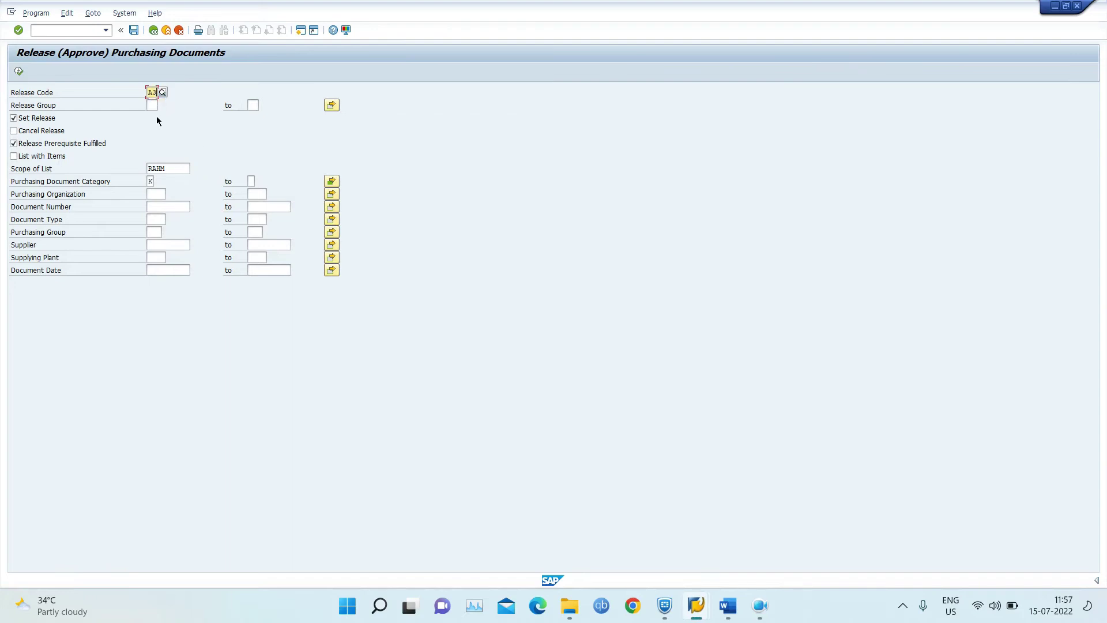
# List the Po-2 agreement with release group 02 and its document number, release and save it, and return to SAP Easy Access
pyautogui.click(158, 107)
pyautogui.click(157, 120)
pyautogui.click(153, 208)
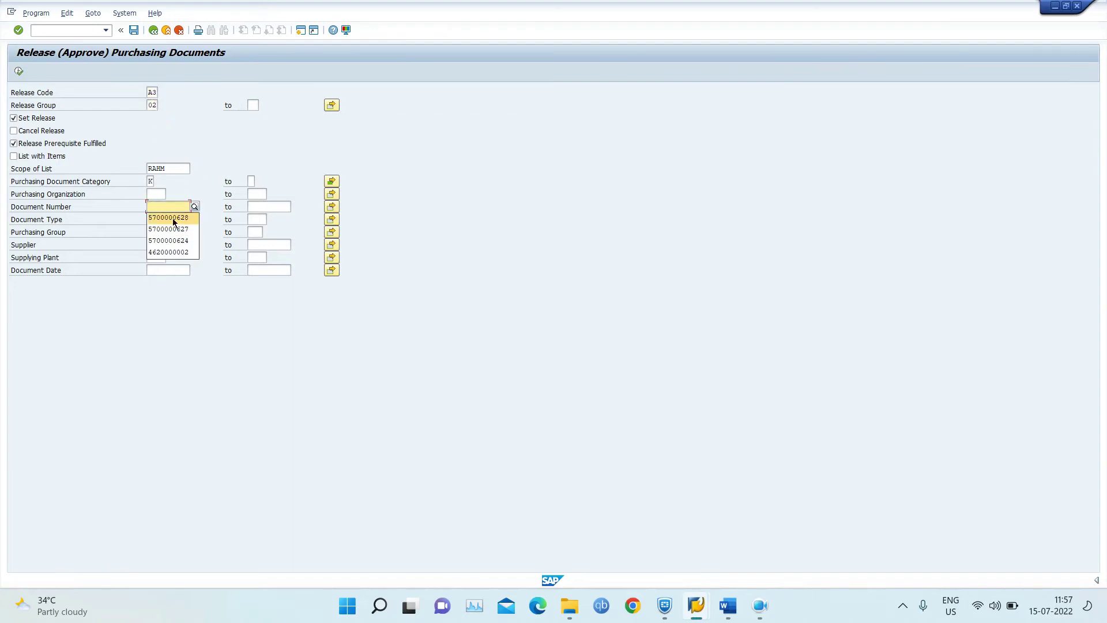
pyautogui.click(168, 218)
pyautogui.click(19, 72)
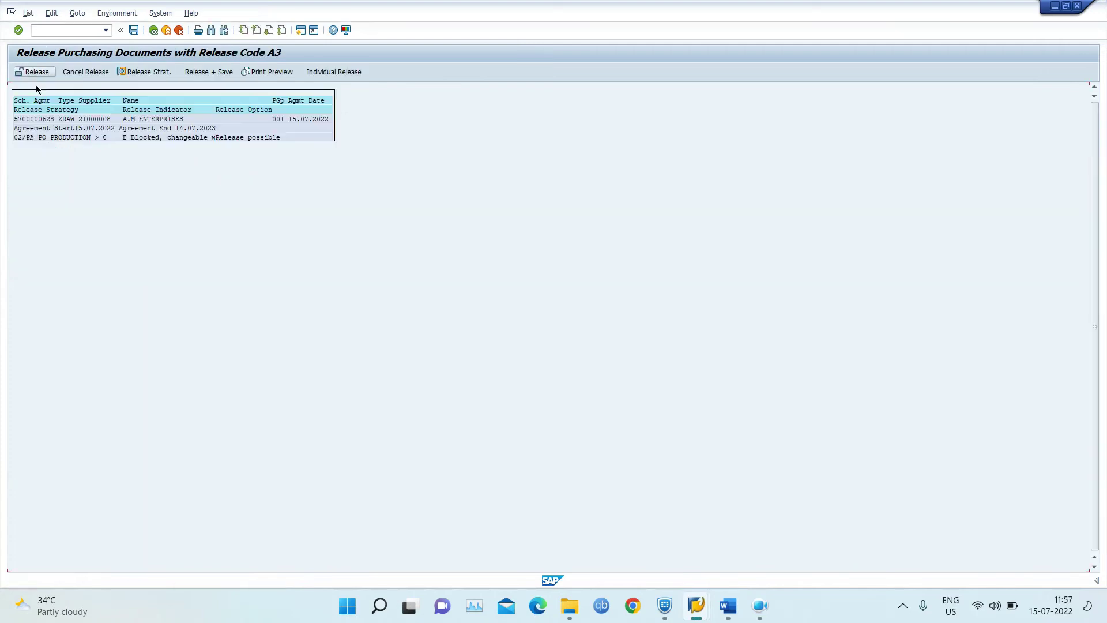
pyautogui.click(209, 72)
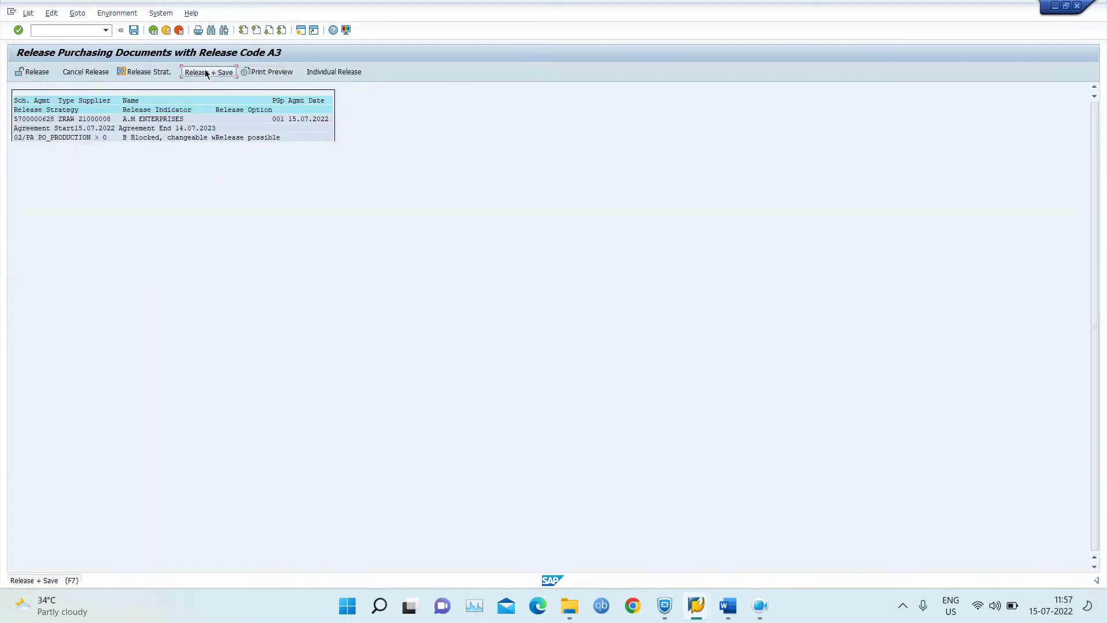
pyautogui.click(154, 30)
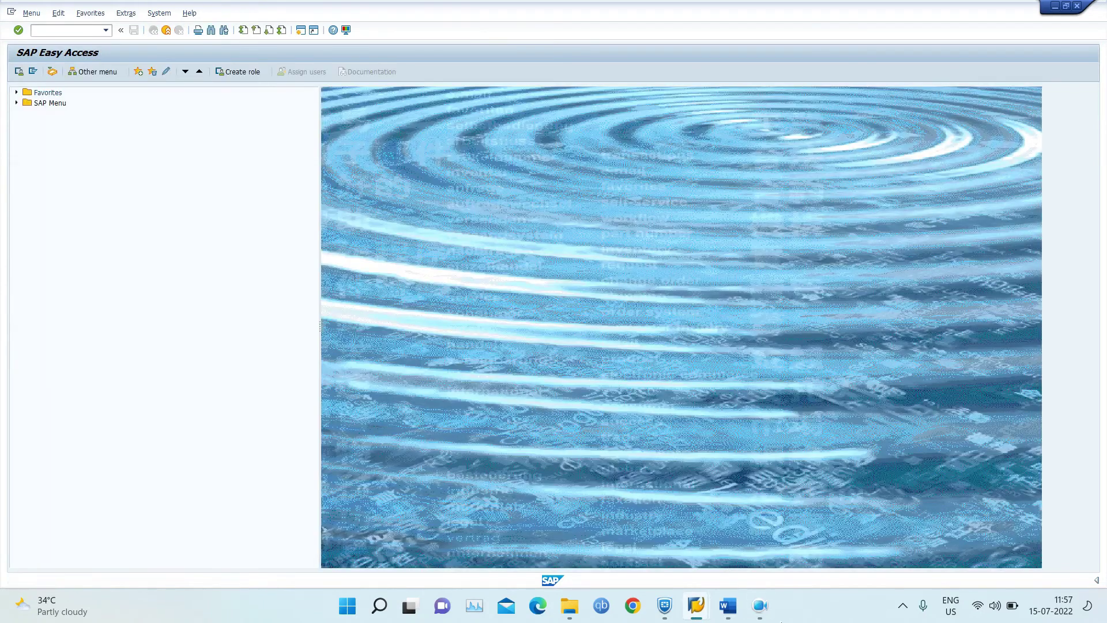
# Check the MRP step list in Word and open the planned independent requirements transaction MD61 in SAP
pyautogui.click(728, 605)
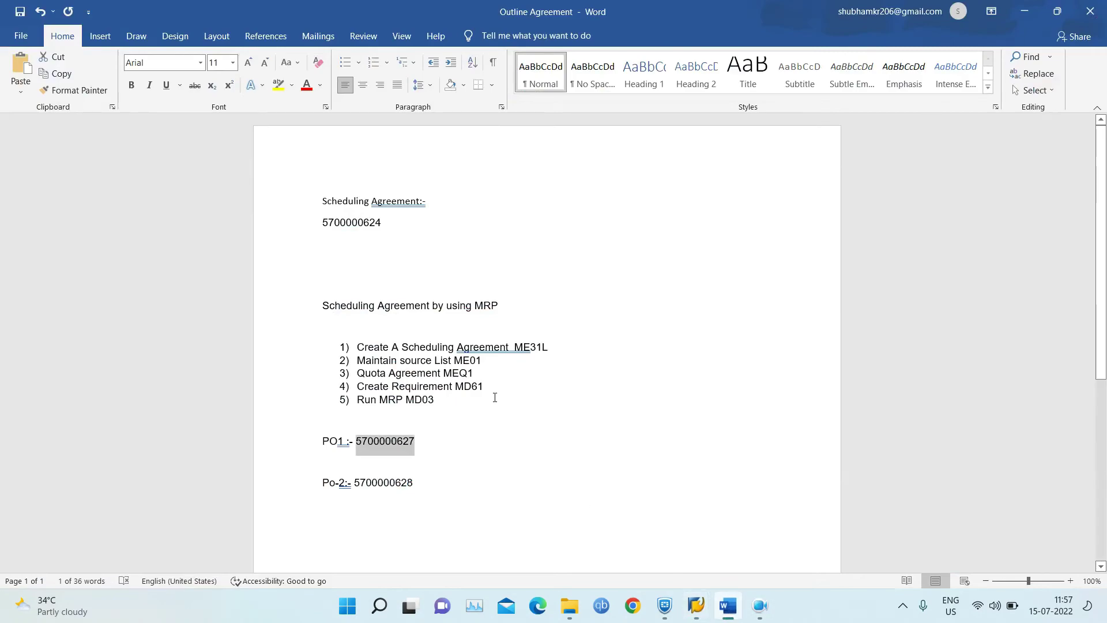
pyautogui.hotkey('alt', 'Tab')
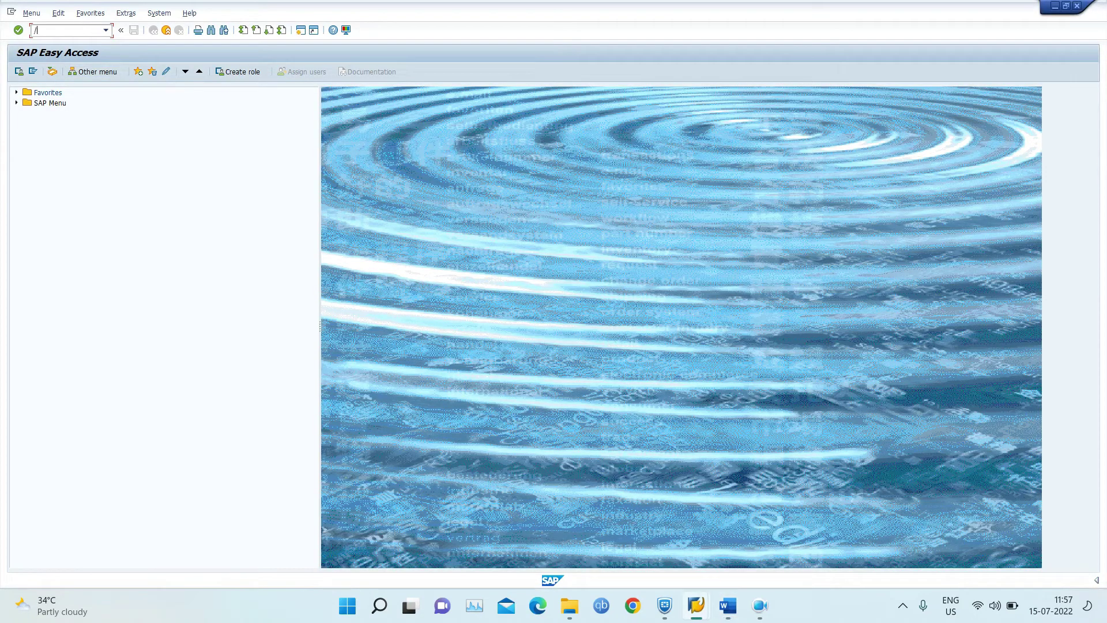
pyautogui.write('/nmd61')
pyautogui.press('Return')
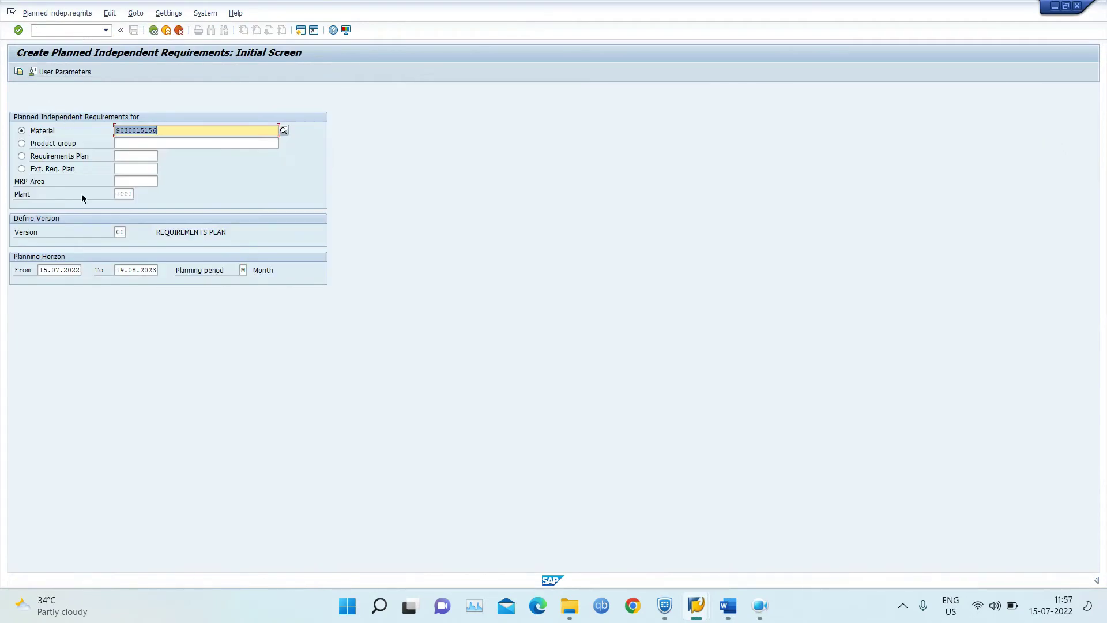
pyautogui.click(243, 270)
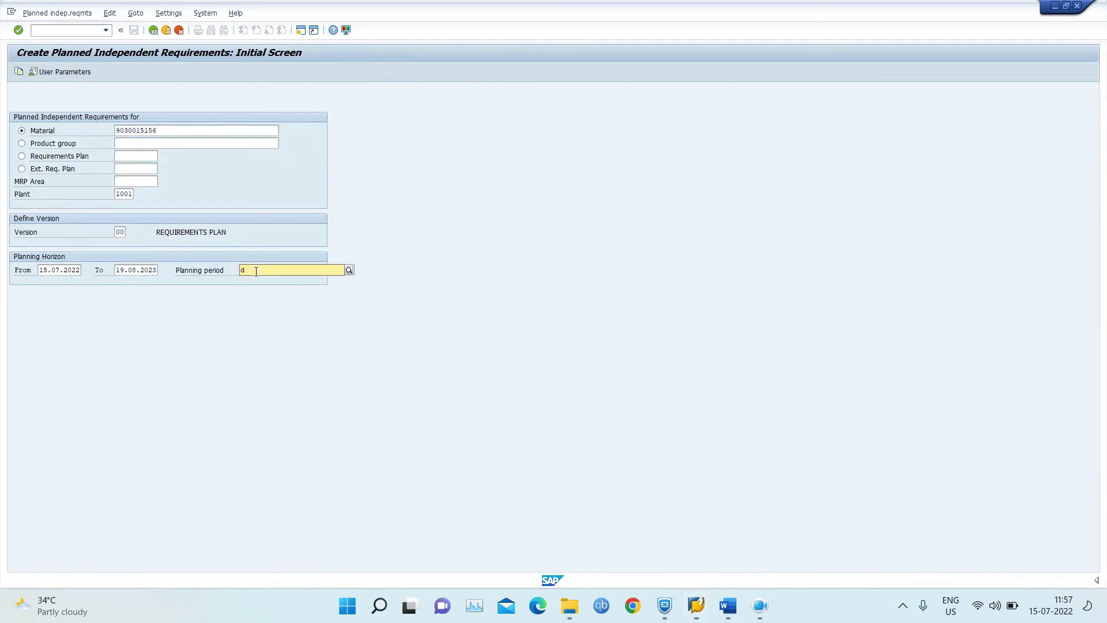
pyautogui.click(254, 270)
pyautogui.click(270, 292)
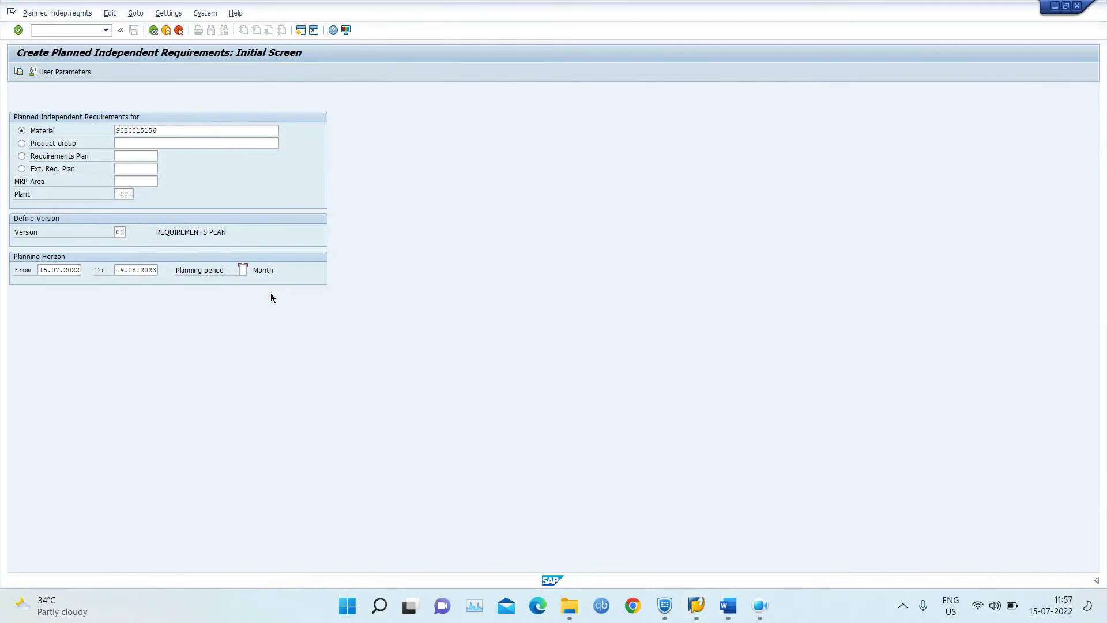
pyautogui.click(143, 269)
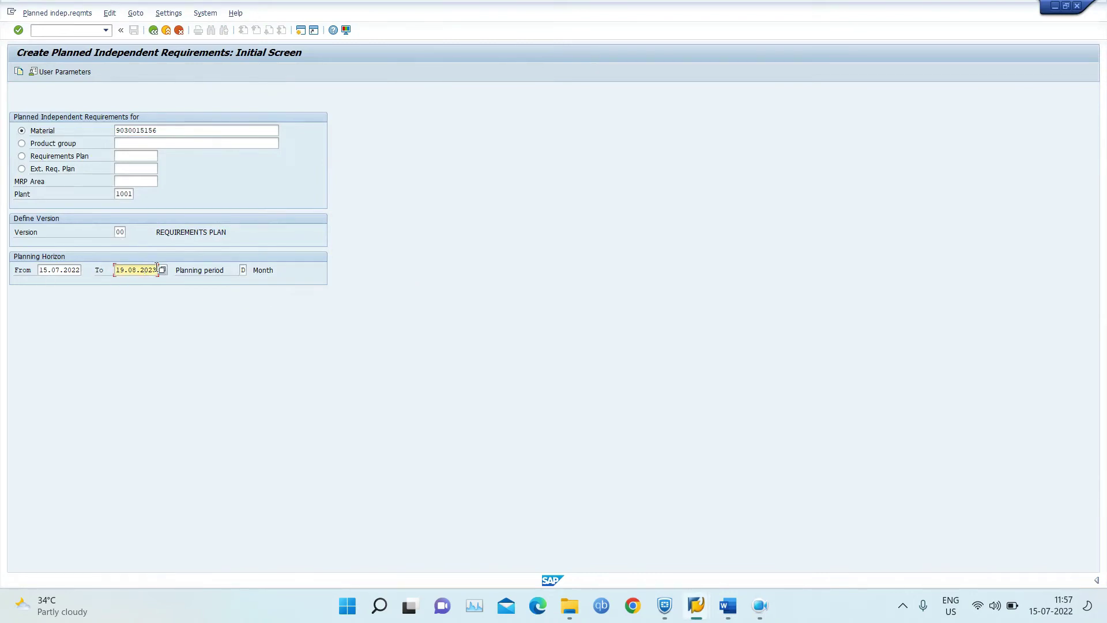
pyautogui.press('BackSpace')
pyautogui.press('BackSpace')
pyautogui.press('BackSpace')
pyautogui.press('BackSpace')
pyautogui.press('BackSpace')
pyautogui.press('BackSpace')
pyautogui.press('BackSpace')
pyautogui.press('BackSpace')
pyautogui.press('BackSpace')
pyautogui.press('BackSpace')
pyautogui.click(162, 271)
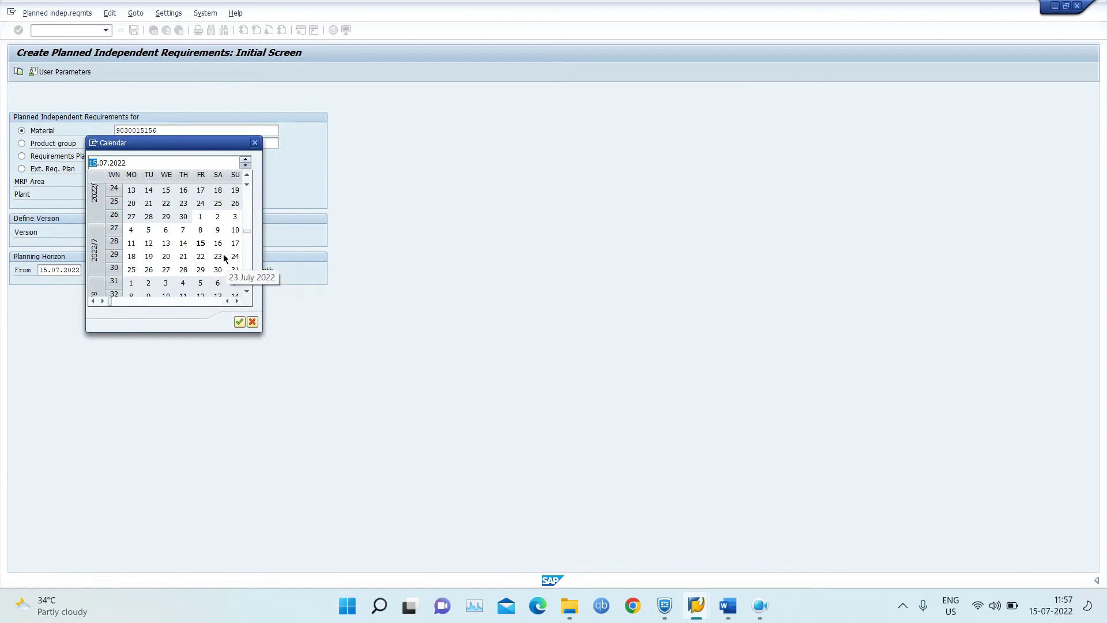
pyautogui.doubleClick(218, 256)
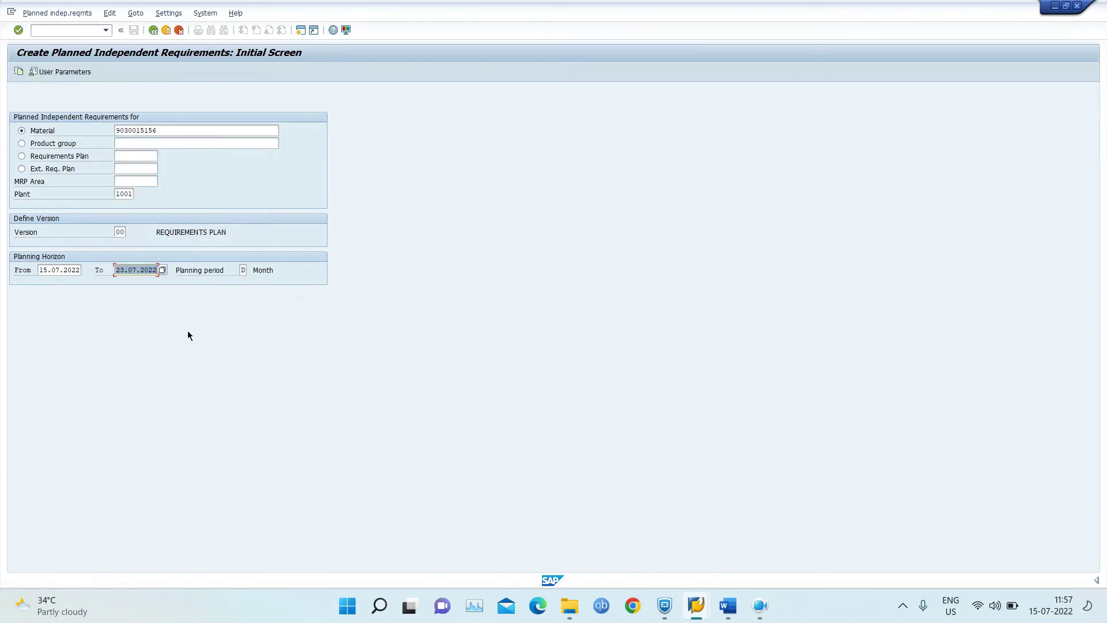
pyautogui.press('Return')
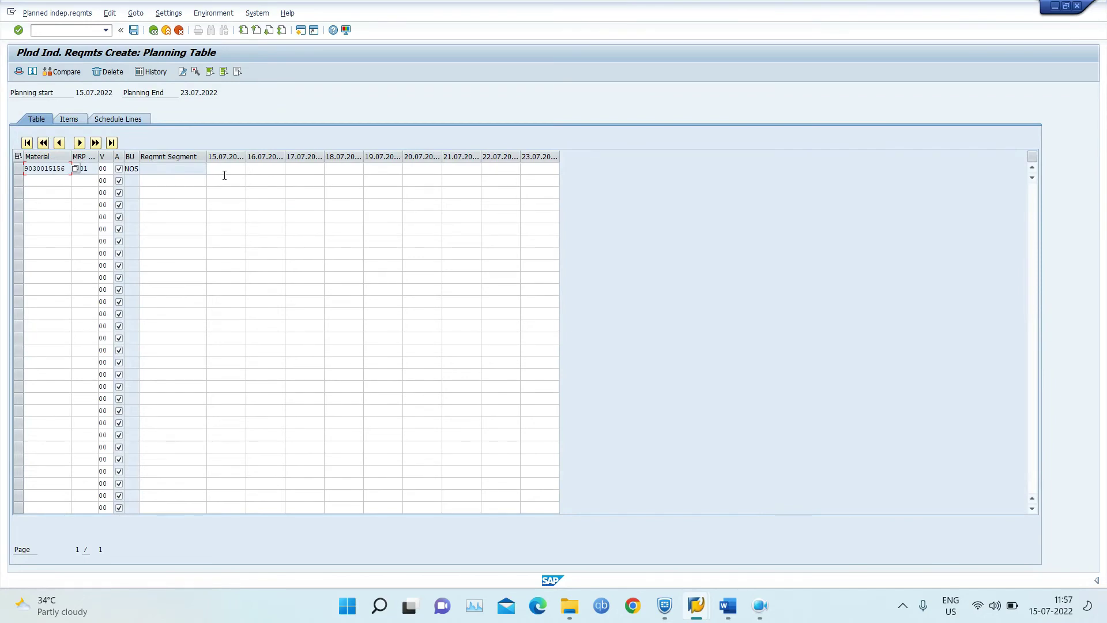
# Enter requirement quantities of 2000 for 15.07 and 16.07 and 1000 for 17.07 and 18.07 for the material
pyautogui.click(235, 166)
pyautogui.write('2000')
pyautogui.press('Tab')
pyautogui.write('2000')
pyautogui.press('Tab')
pyautogui.write('100')
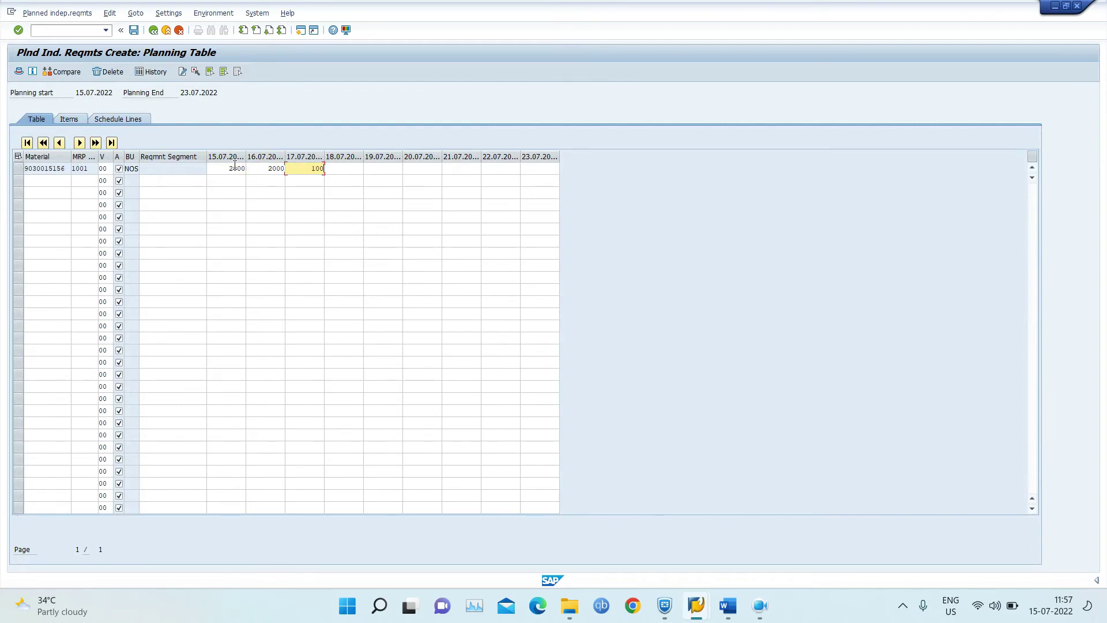
pyautogui.press('Tab')
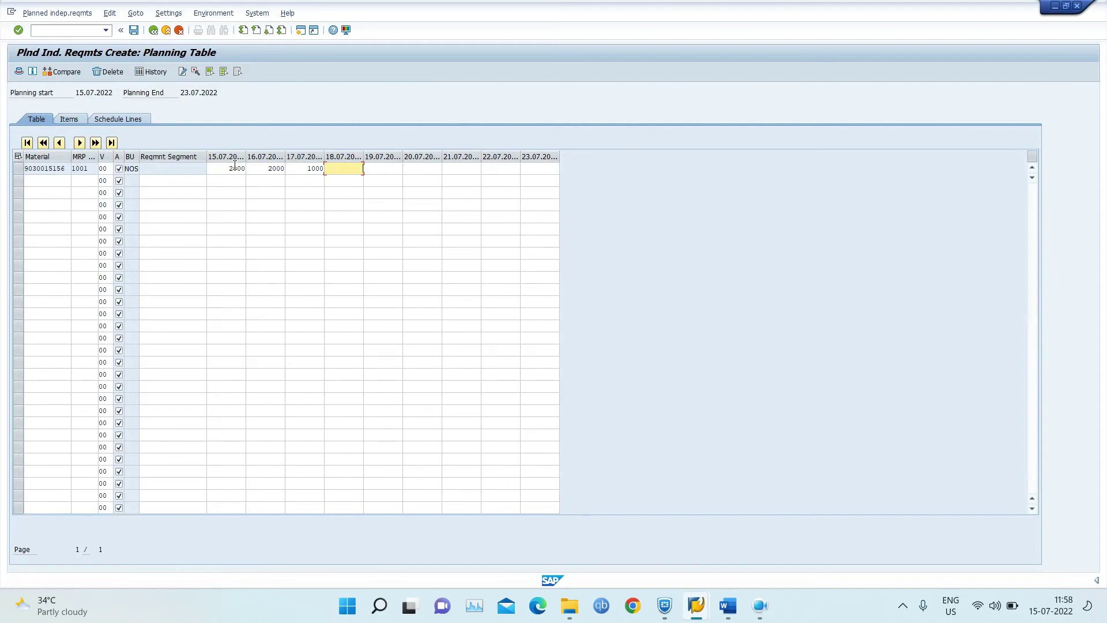
pyautogui.write('1000')
pyautogui.press('Tab')
# Enter requirement quantities of 1500 for 19.07 and 2000 for each day from 20.07 to 23.07
pyautogui.write('15')
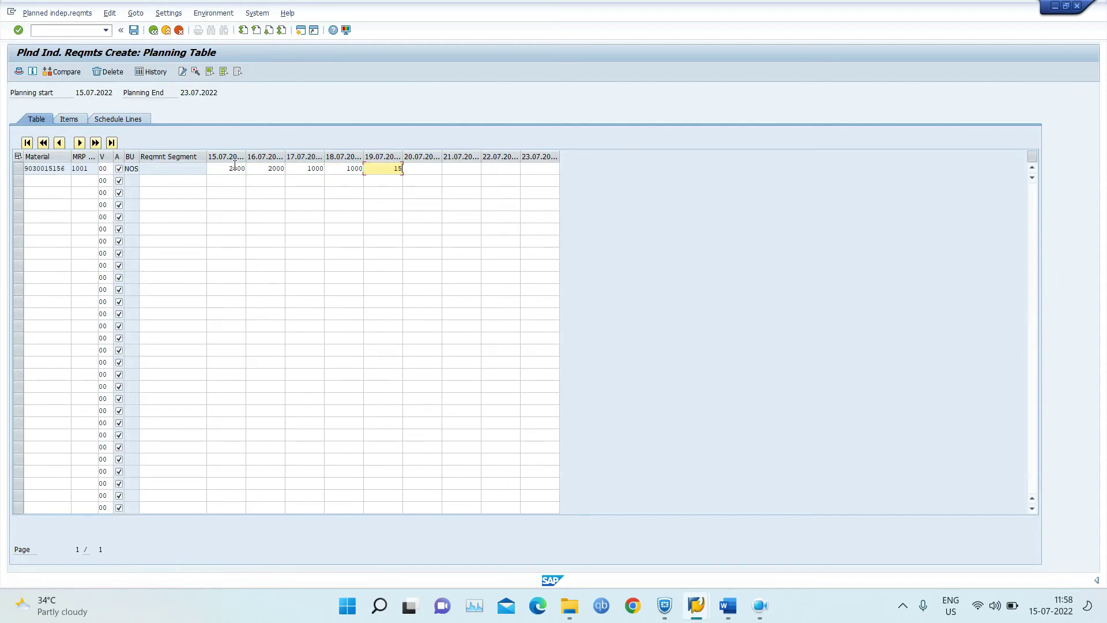
pyautogui.write('00')
pyautogui.press('Tab')
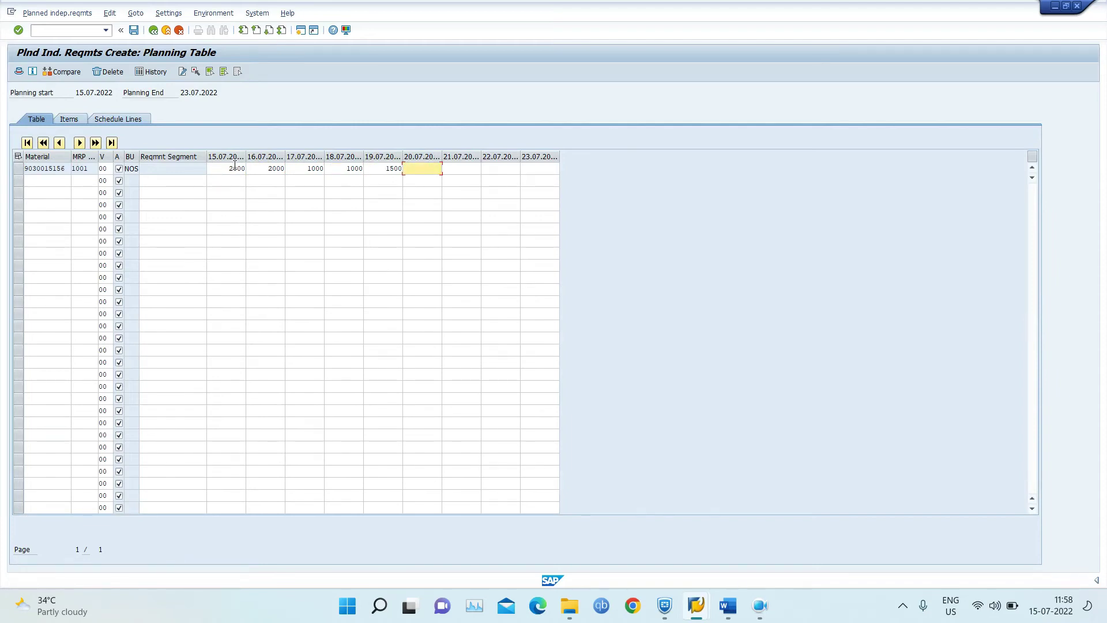
pyautogui.write('2000')
pyautogui.press('Tab')
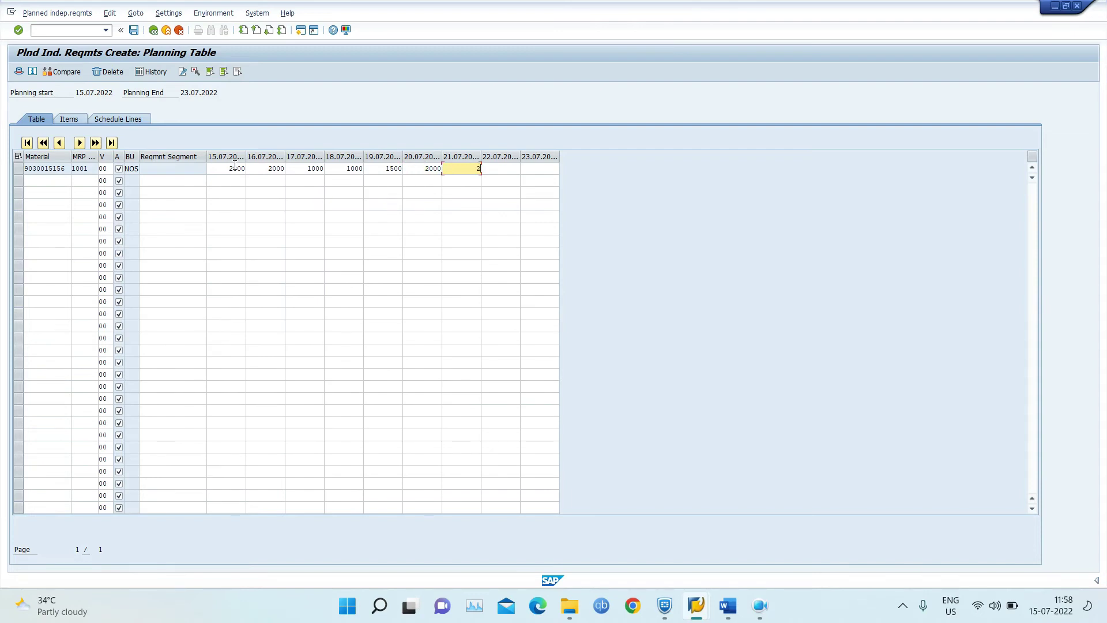
pyautogui.write('2000')
pyautogui.press('Tab')
pyautogui.write('200')
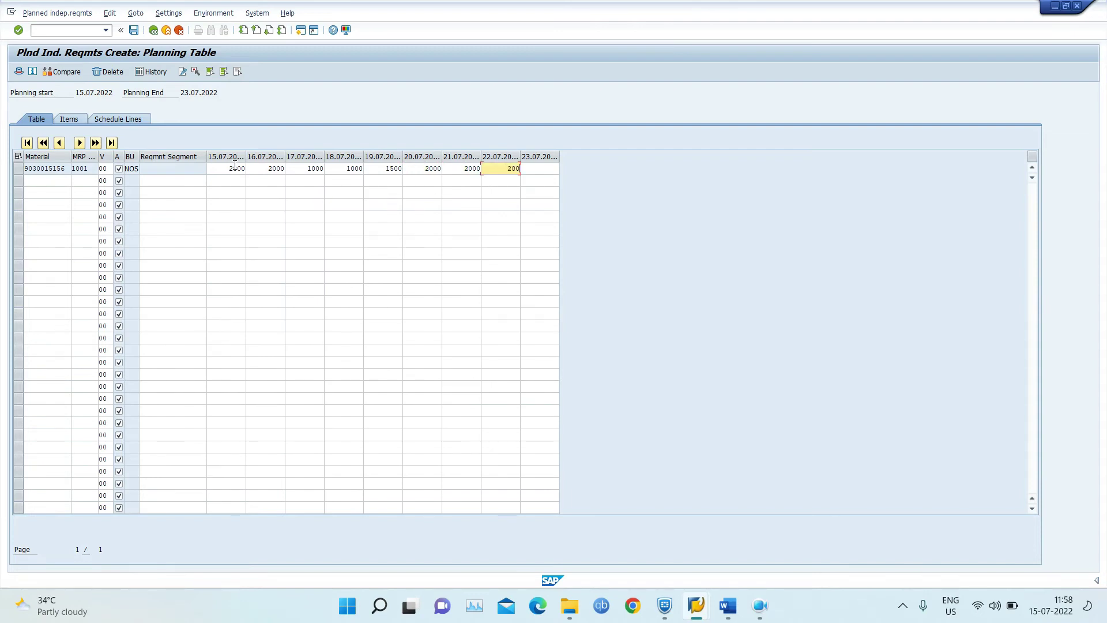
pyautogui.press('Tab')
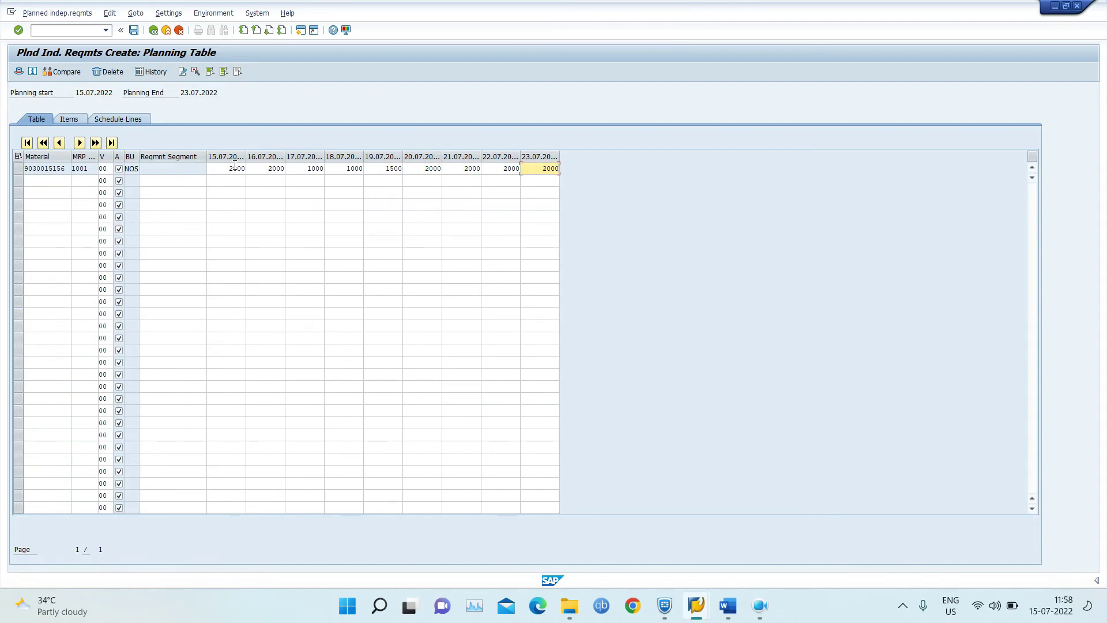
# Complete the 2000 requirement quantity for 23.07 and save the planned independent requirements
pyautogui.write('2000')
pyautogui.press('Return')
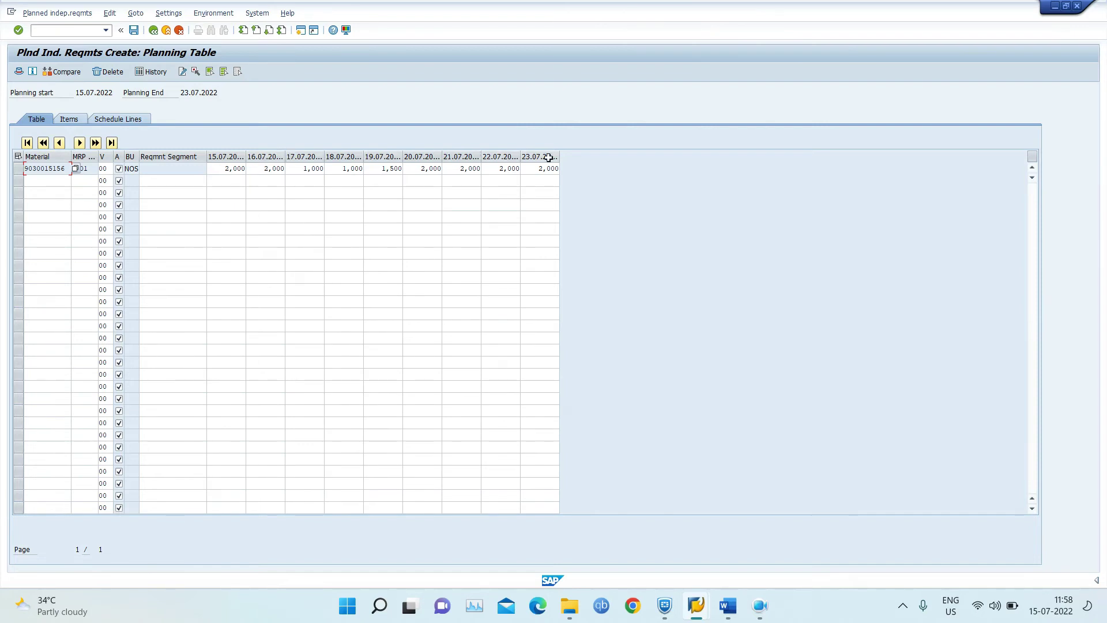
pyautogui.click(135, 30)
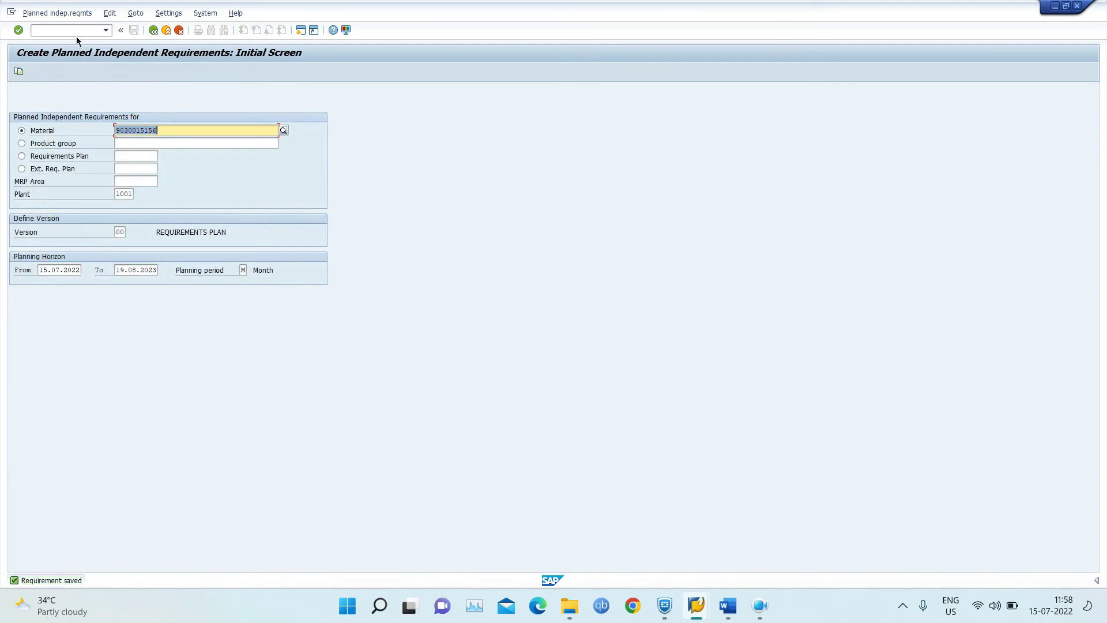
# Check the MRP step list in Word and open the single-item planning transaction MD03 in SAP
pyautogui.click(728, 616)
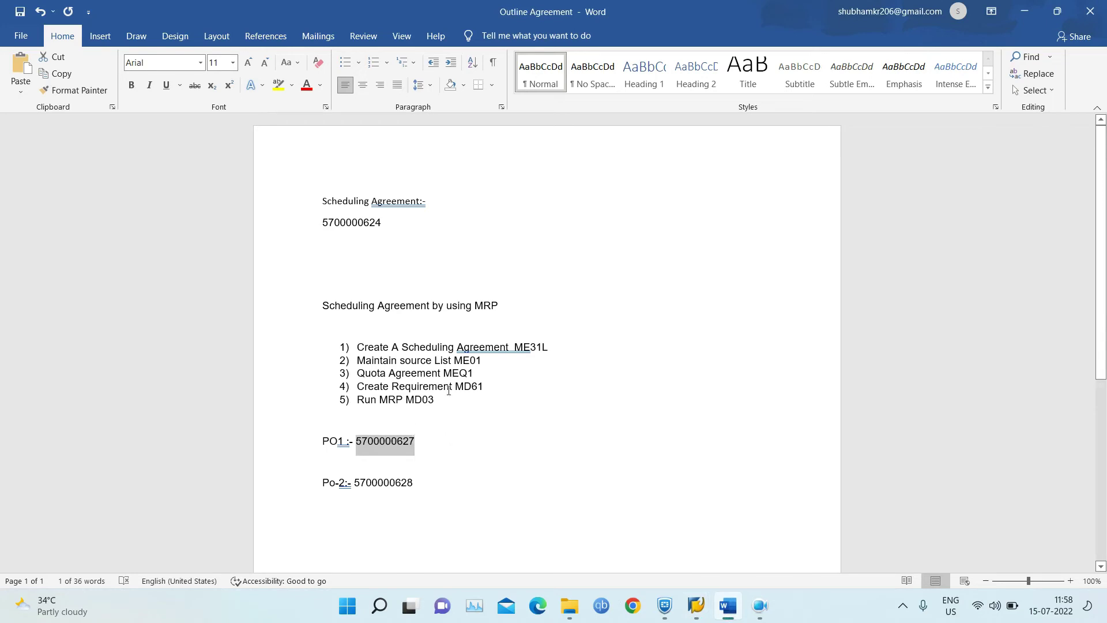
pyautogui.hotkey('alt', 'Tab')
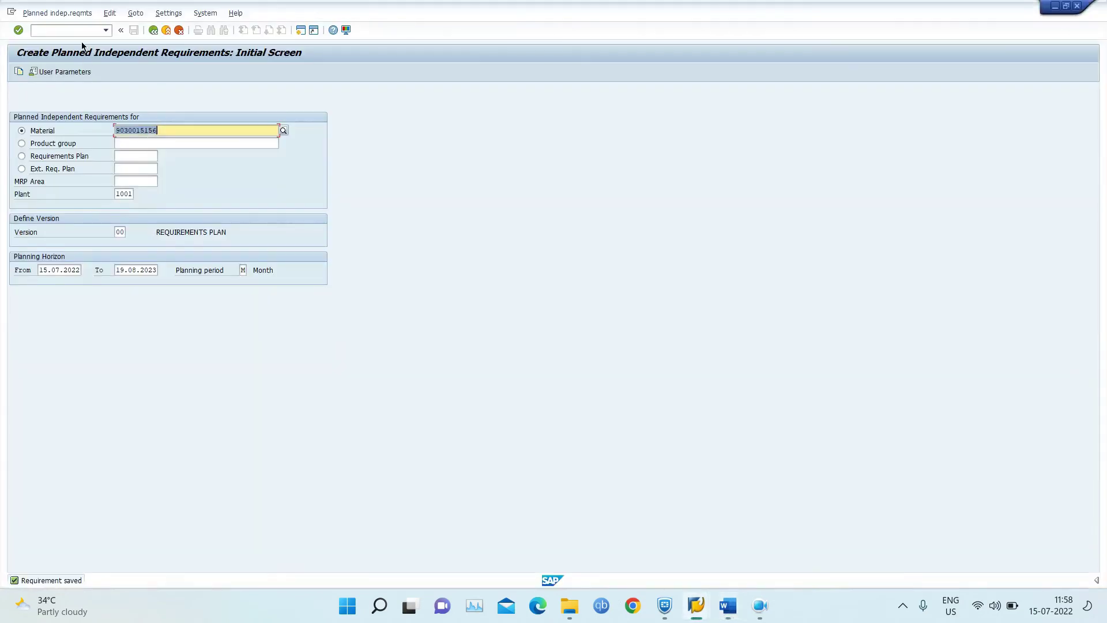
pyautogui.click(85, 29)
pyautogui.write('/nmd03')
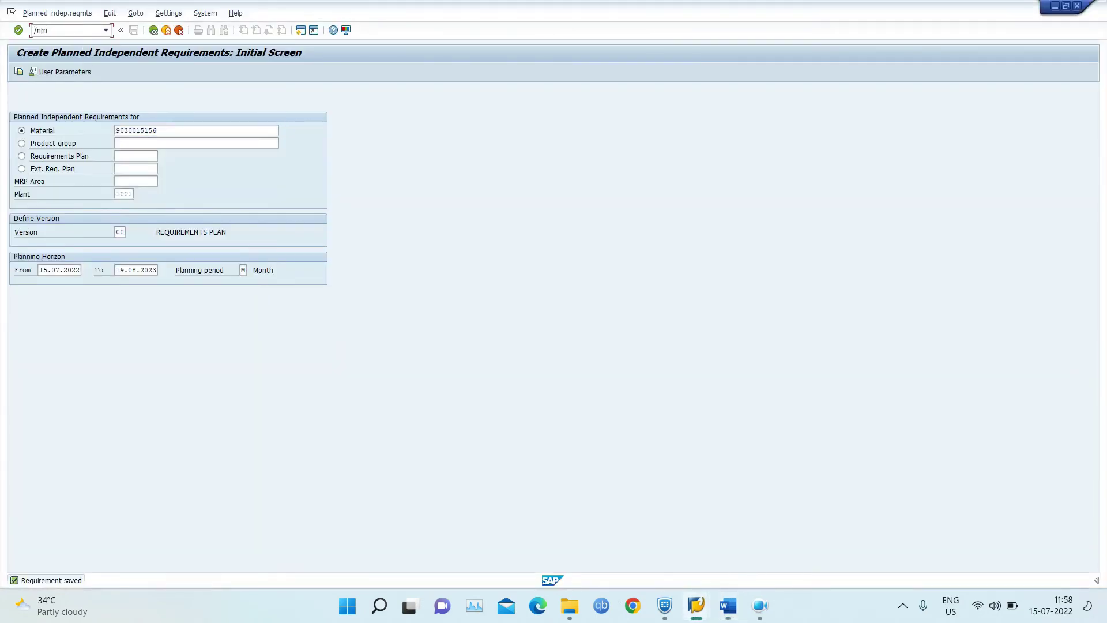
pyautogui.press('Return')
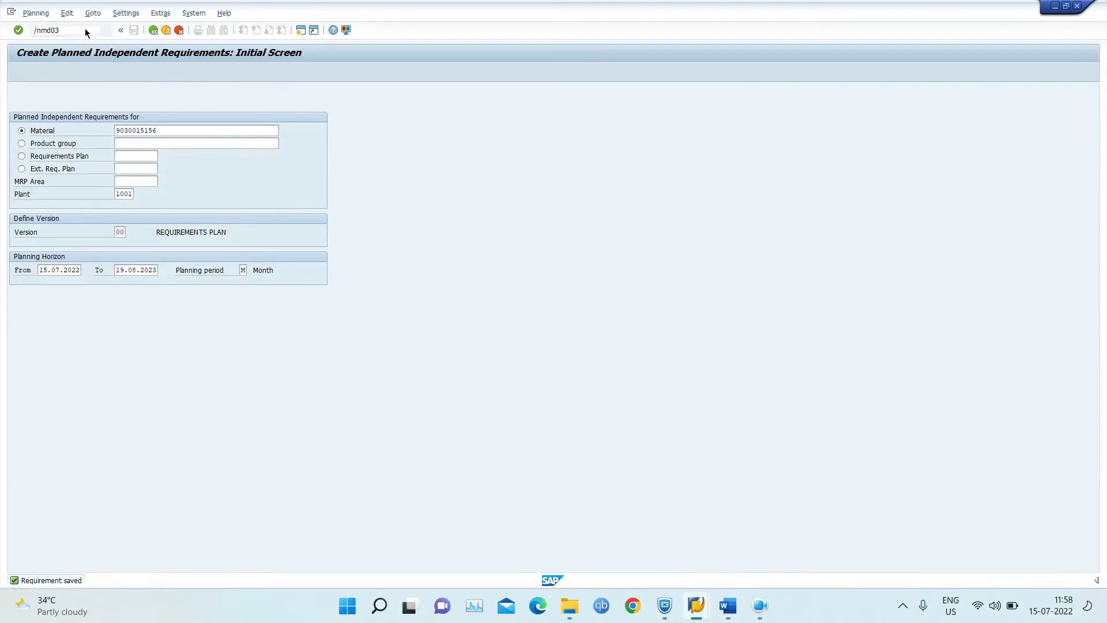
pyautogui.click(114, 182)
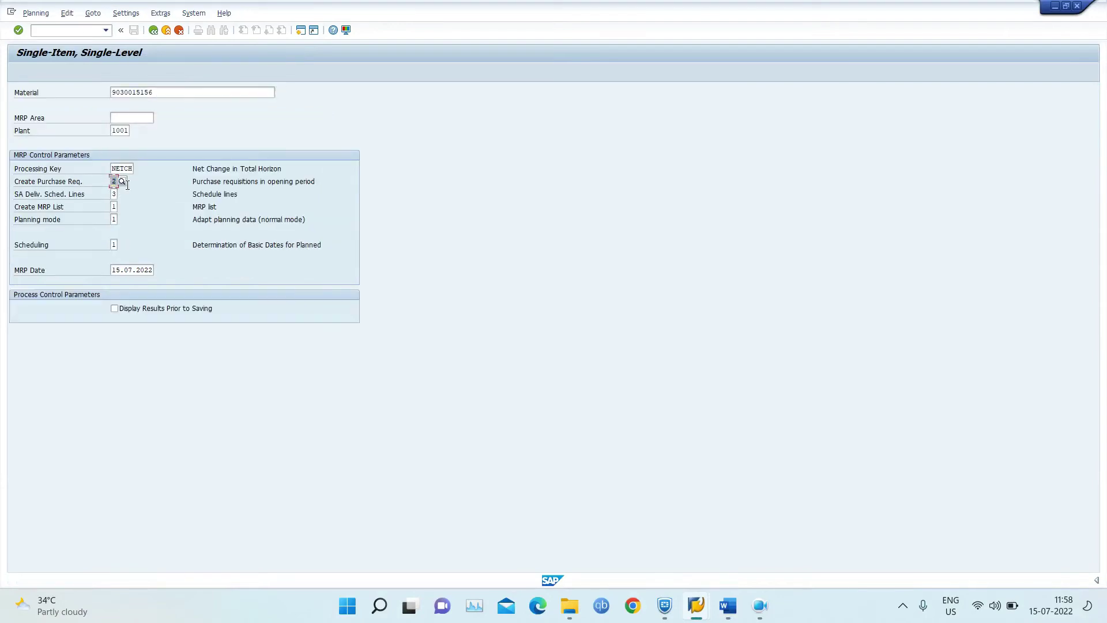
pyautogui.write('1')
pyautogui.click(136, 203)
pyautogui.click(114, 219)
pyautogui.press('BackSpace')
pyautogui.write('3')
pyautogui.click(139, 245)
pyautogui.click(131, 309)
pyautogui.press('Return')
pyautogui.press('Return')
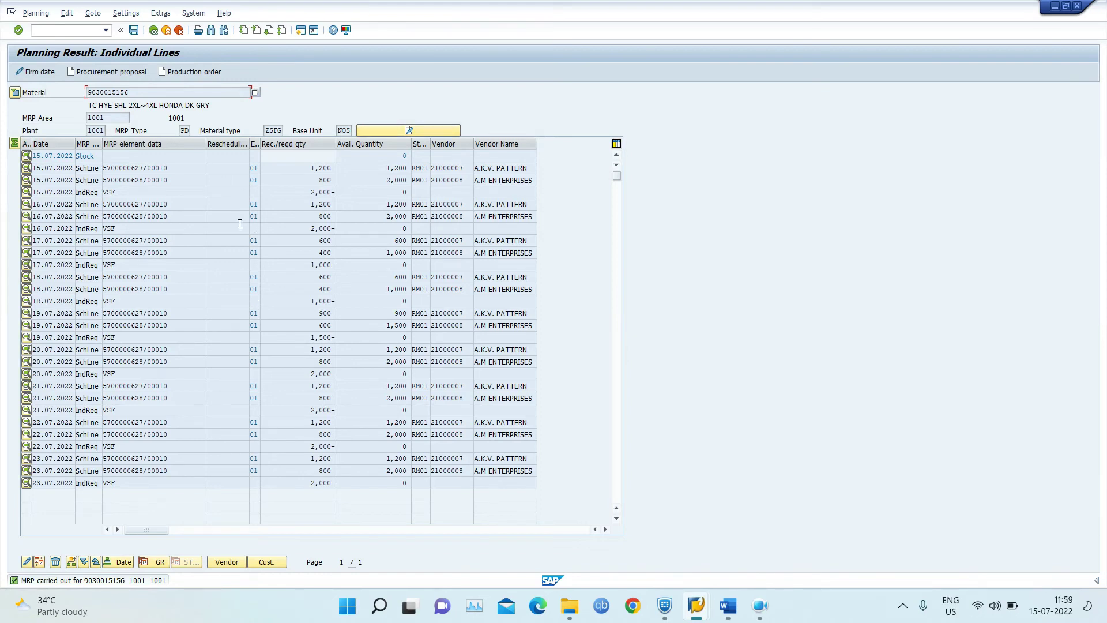
# Check the 15.07 schedule line quantities against the material's planned independent requirements, displayed with MD63 in another session
pyautogui.click(310, 171)
pyautogui.click(311, 178)
pyautogui.doubleClick(311, 179)
pyautogui.click(696, 606)
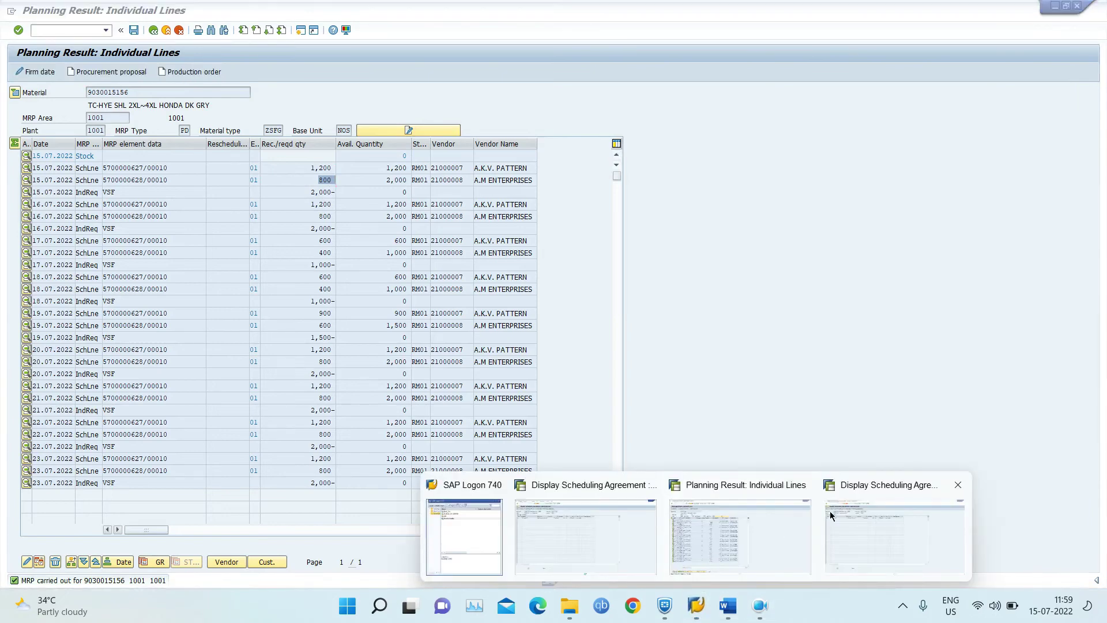
pyautogui.click(831, 515)
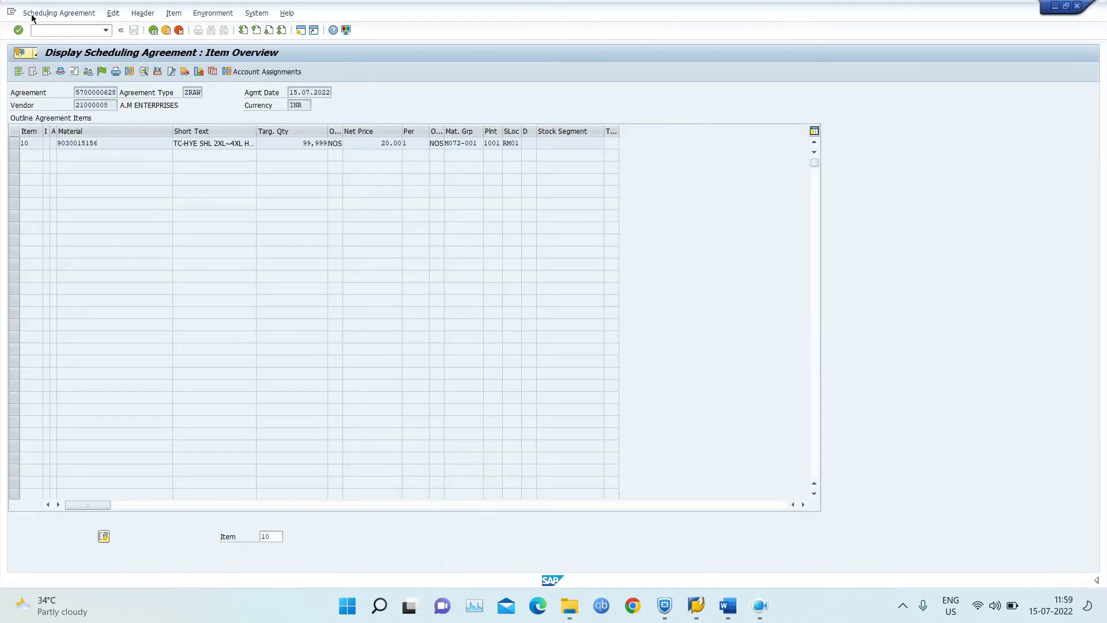
pyautogui.click(80, 31)
pyautogui.write('/nmd63')
pyautogui.press('Return')
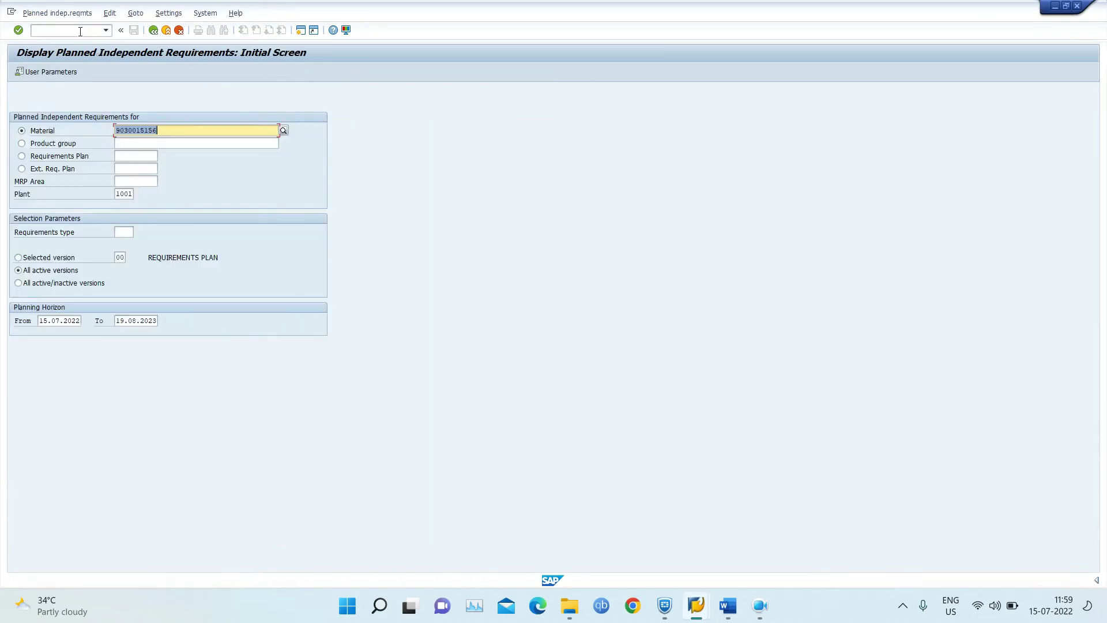
pyautogui.press('Return')
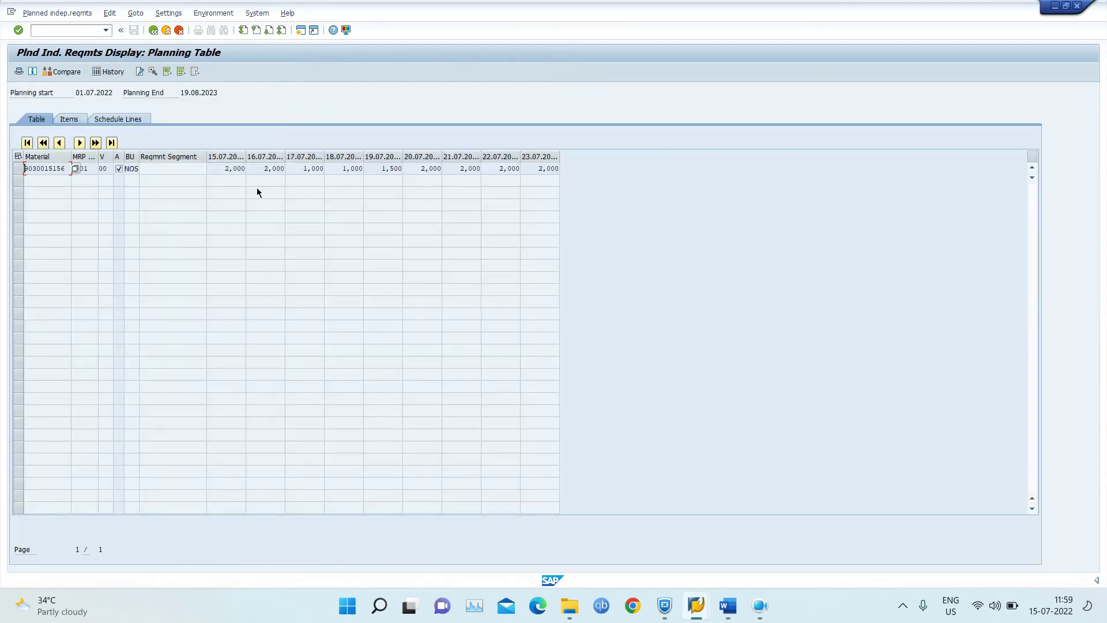
pyautogui.doubleClick(220, 169)
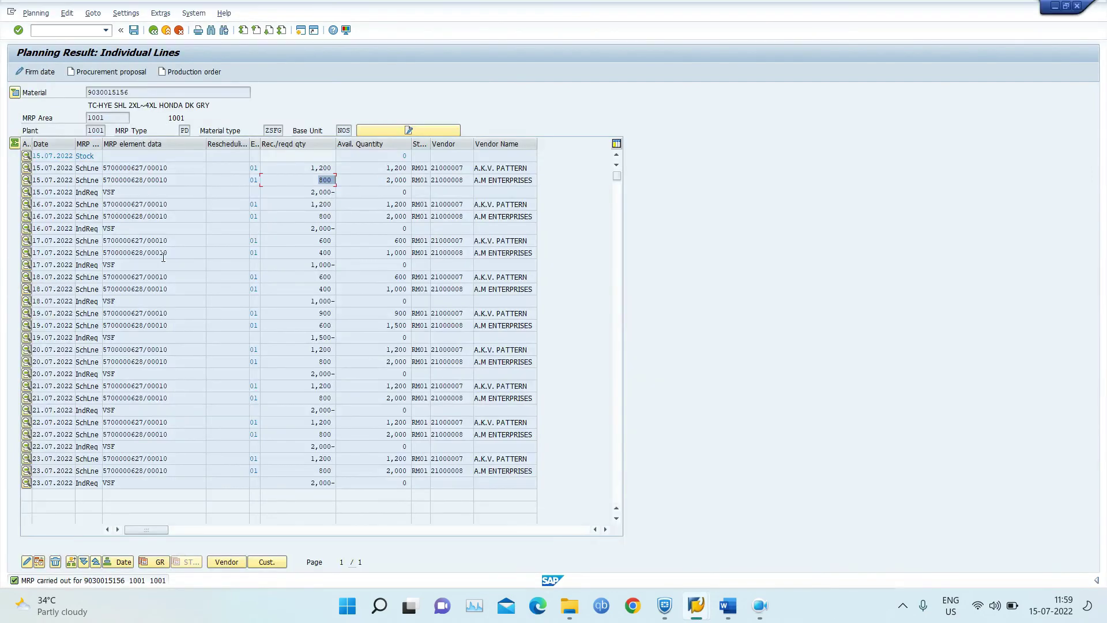
# Review both vendors' schedule lines for 15.07 in the planning result and save the MRP run
pyautogui.click(334, 168)
pyautogui.click(463, 168)
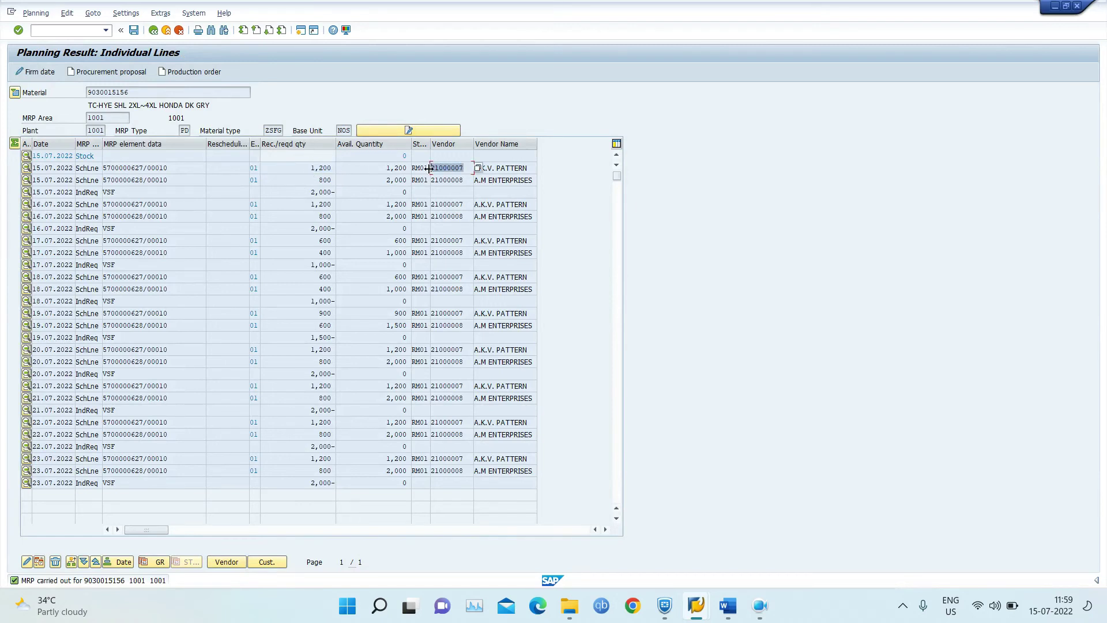
pyautogui.click(467, 180)
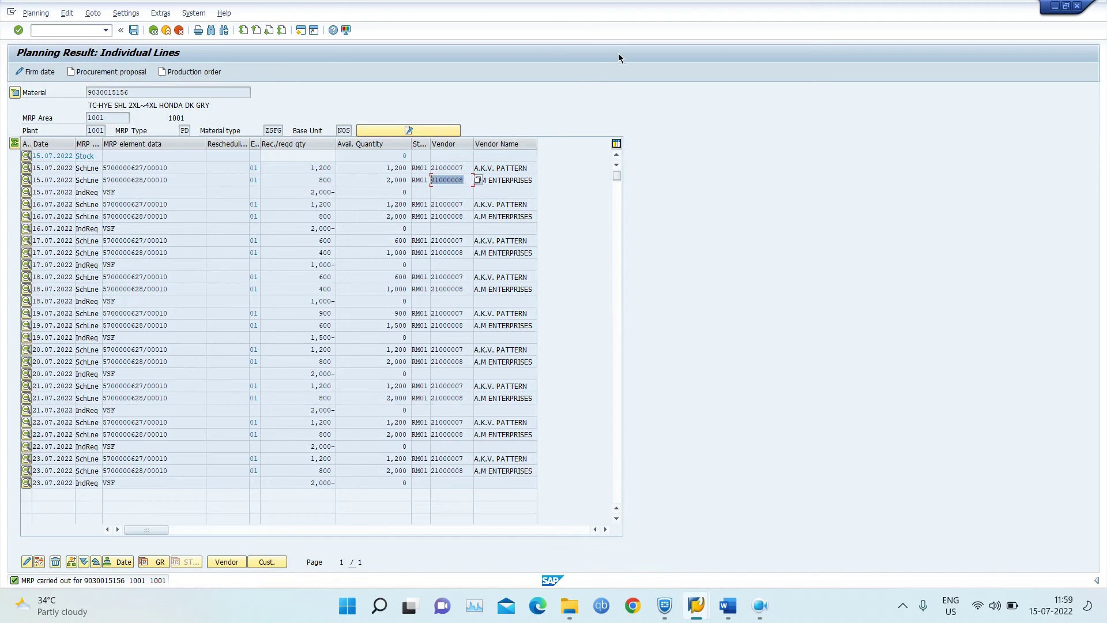
pyautogui.click(135, 31)
pyautogui.click(135, 31)
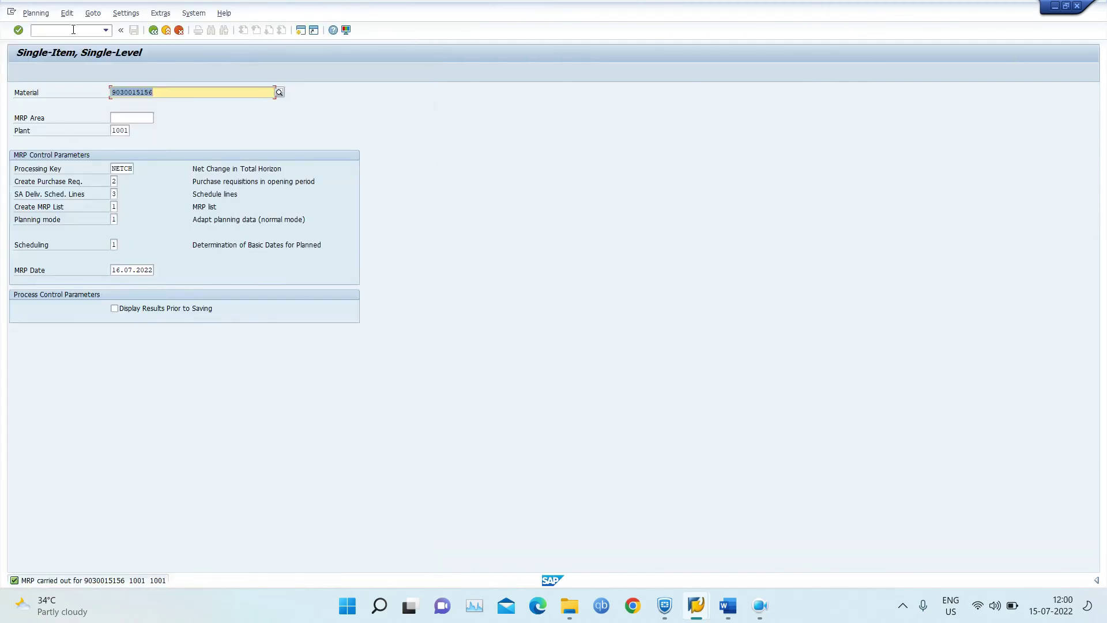
# Display the A.M ENTERPRISES scheduling agreement with ME33L and show the delivery schedule for item 10
pyautogui.hotkey('ctrl', '/')
pyautogui.write('/nme')
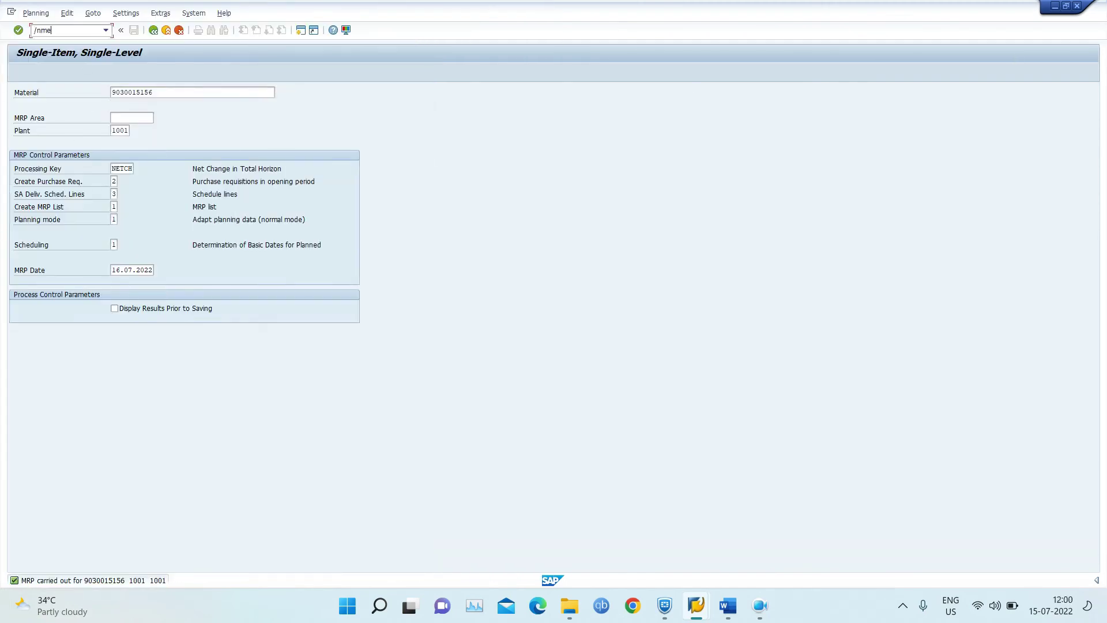
pyautogui.write('33l')
pyautogui.press('Return')
pyautogui.press('Return')
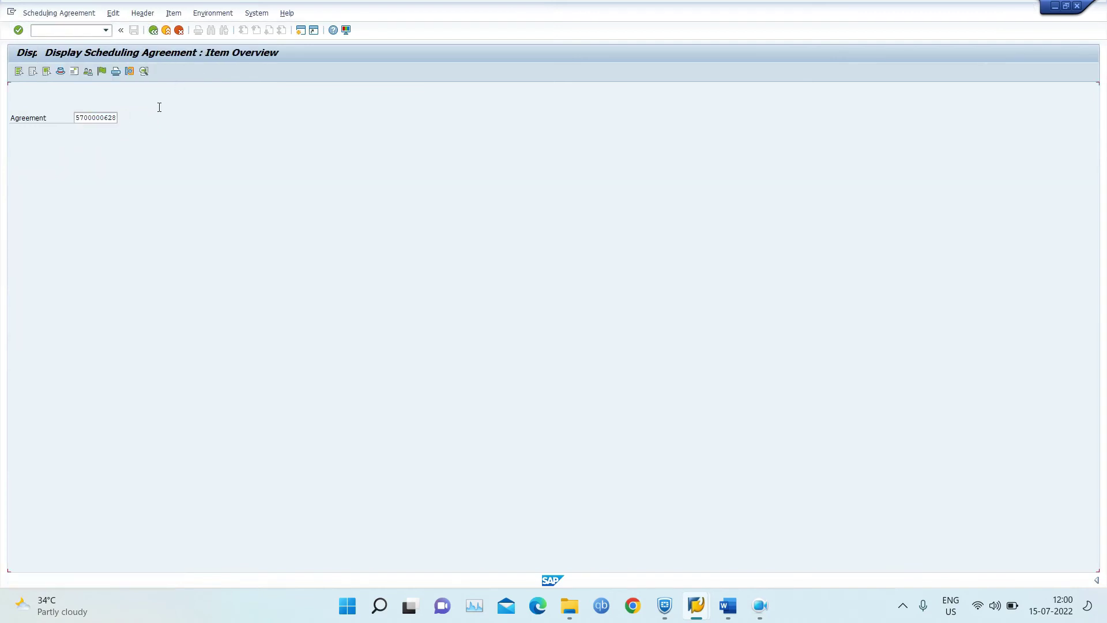
pyautogui.click(15, 144)
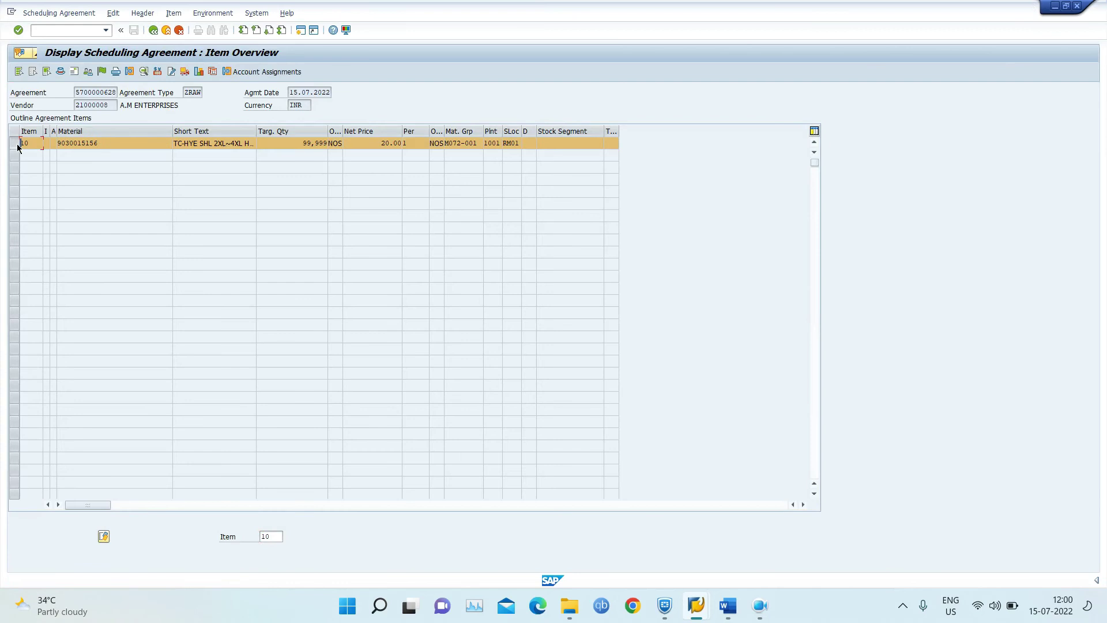
pyautogui.click(215, 71)
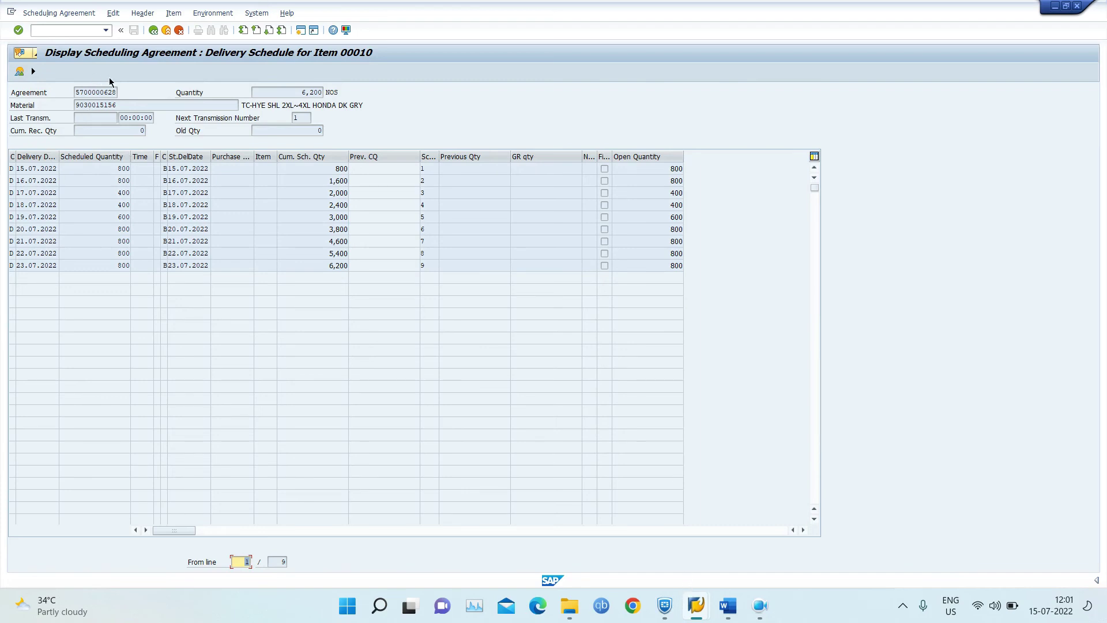
pyautogui.click(126, 105)
pyautogui.moveTo(125, 105); pyautogui.dragTo(71, 106)
pyautogui.click(302, 33)
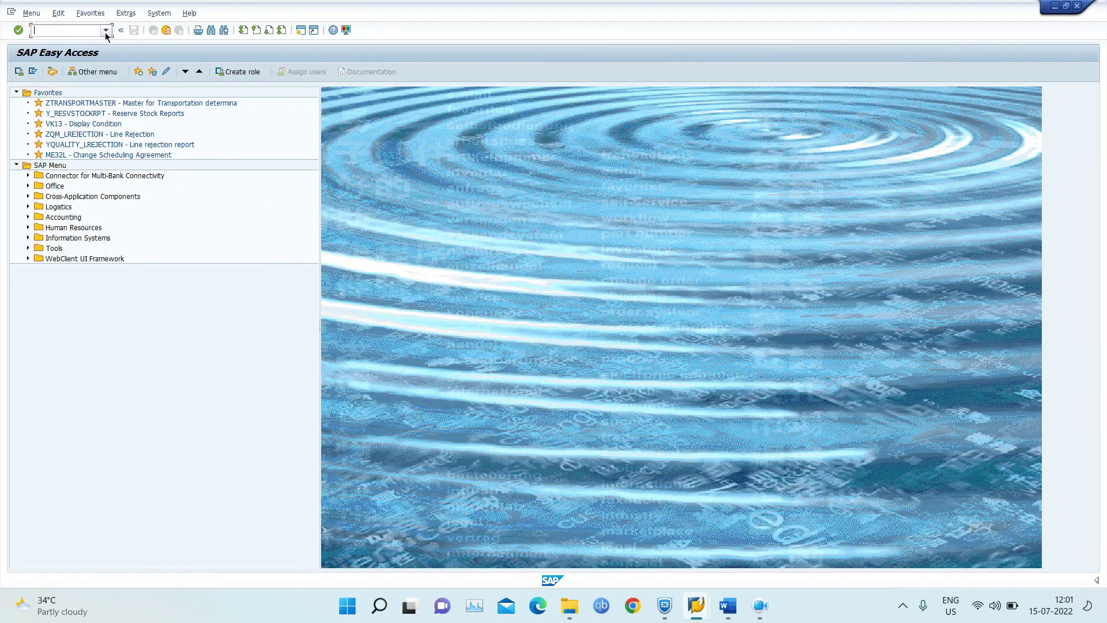
pyautogui.write('mmbe')
pyautogui.press('Return')
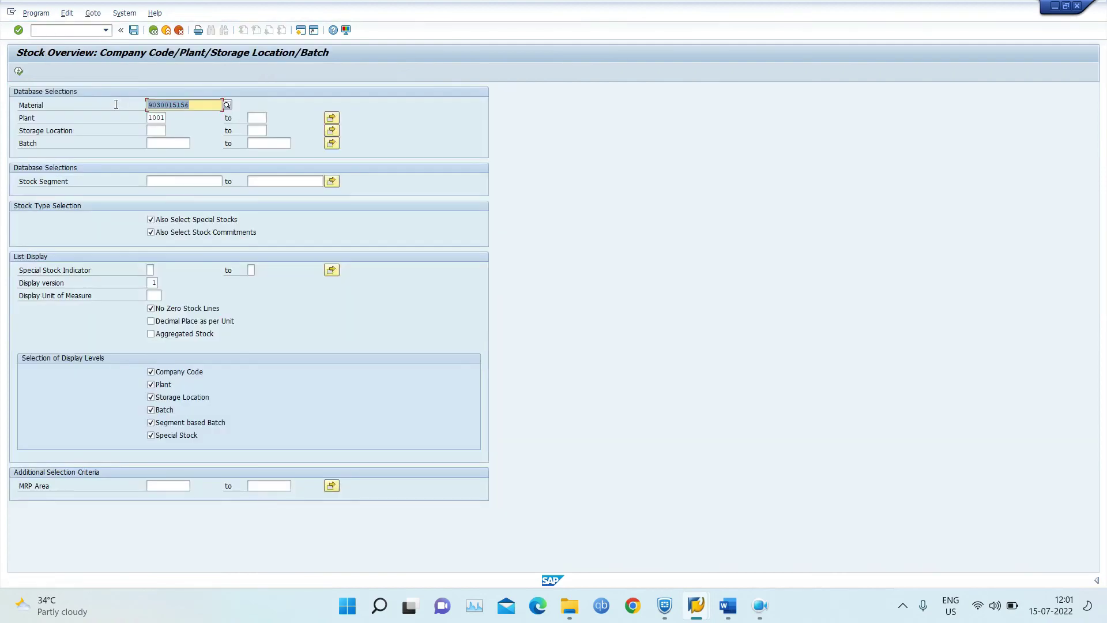
pyautogui.click(19, 71)
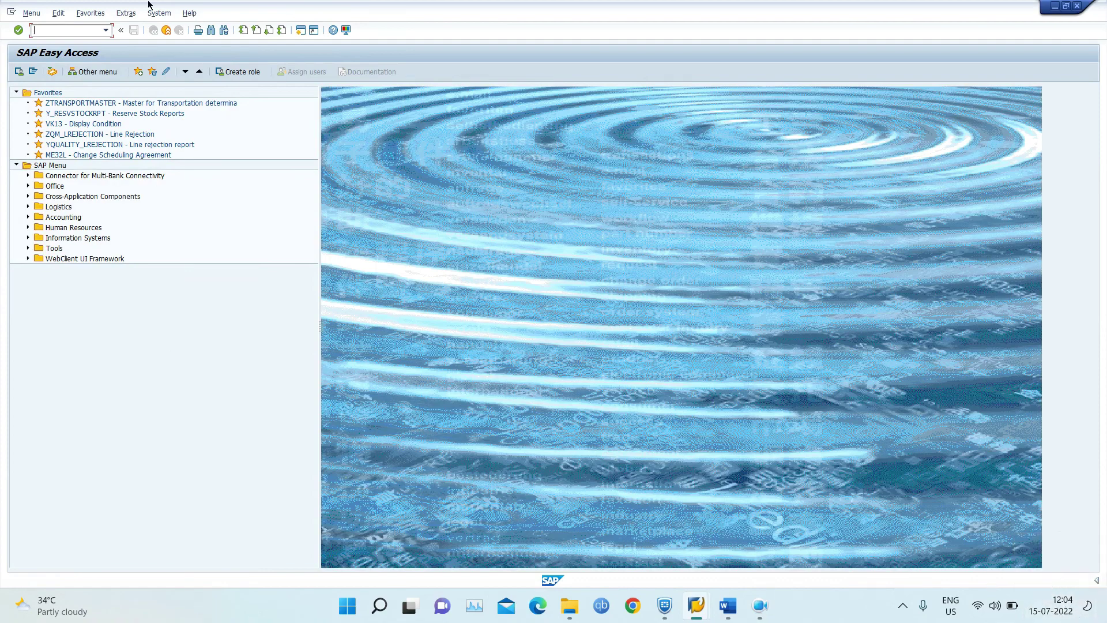
# Return to the A.M ENTERPRISES delivery schedule and check the scheduled quantities for 15.07 and 16.07
pyautogui.moveTo(697, 606)
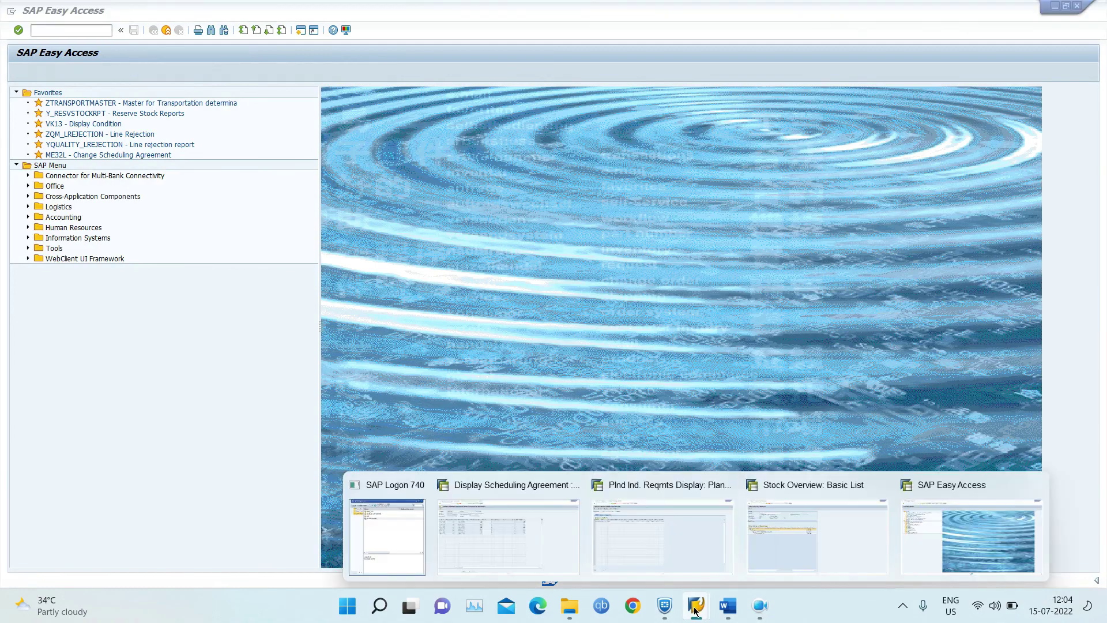
pyautogui.click(508, 531)
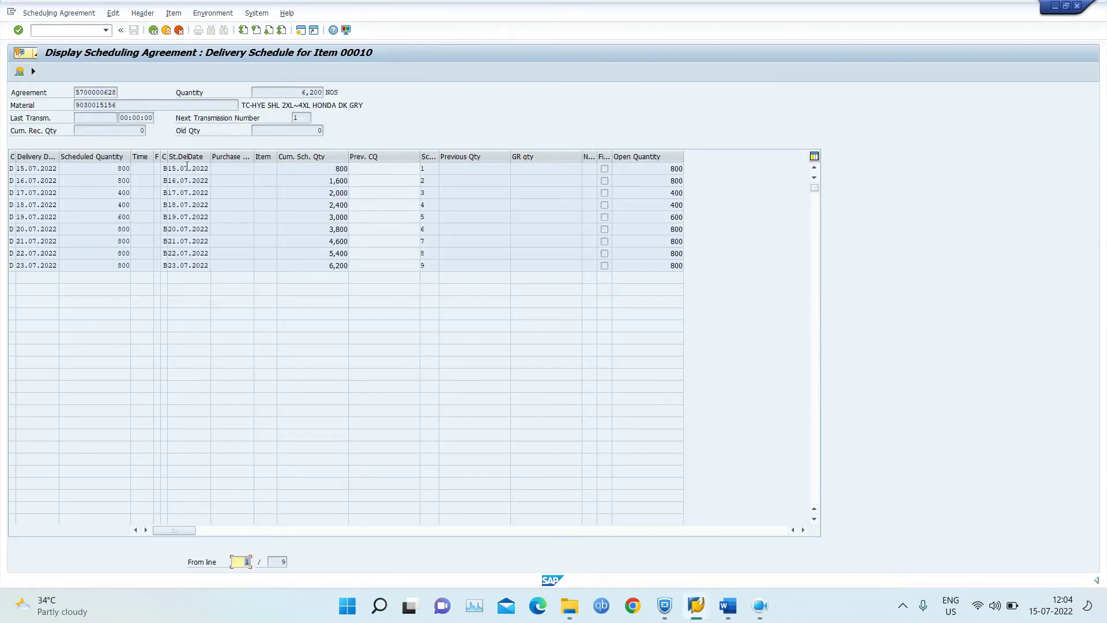
pyautogui.doubleClick(123, 169)
pyautogui.doubleClick(121, 180)
# Open MIGO from the SAP Easy Access session and load the A.M ENTERPRISES agreement for a goods receipt, showing the general header data
pyautogui.hotkey('shift', 'F3')
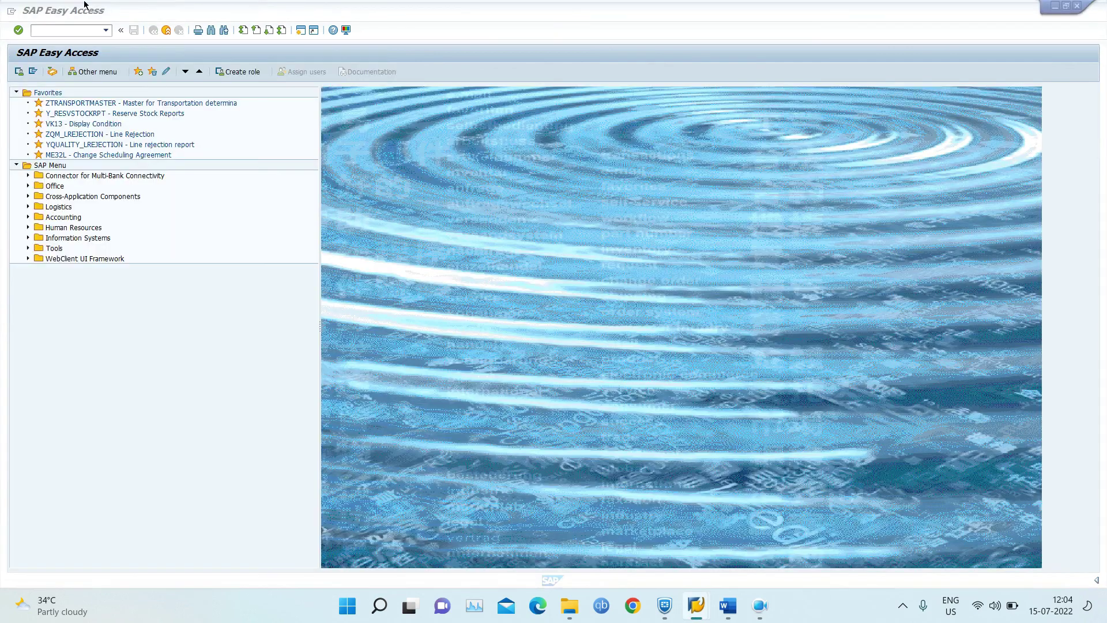
pyautogui.write('mi')
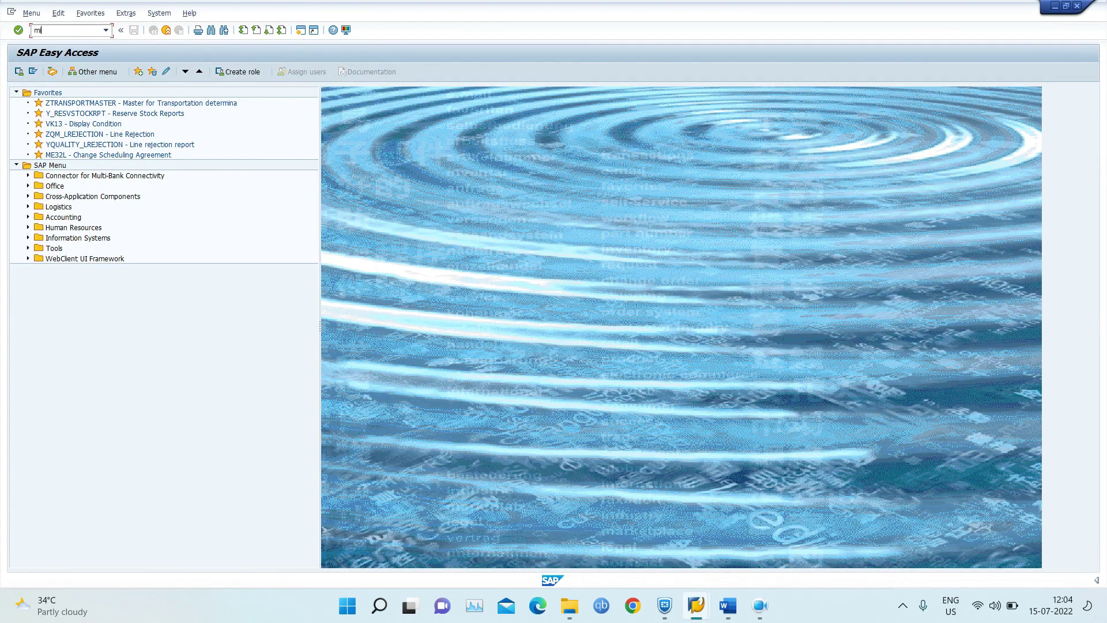
pyautogui.write('go')
pyautogui.press('Return')
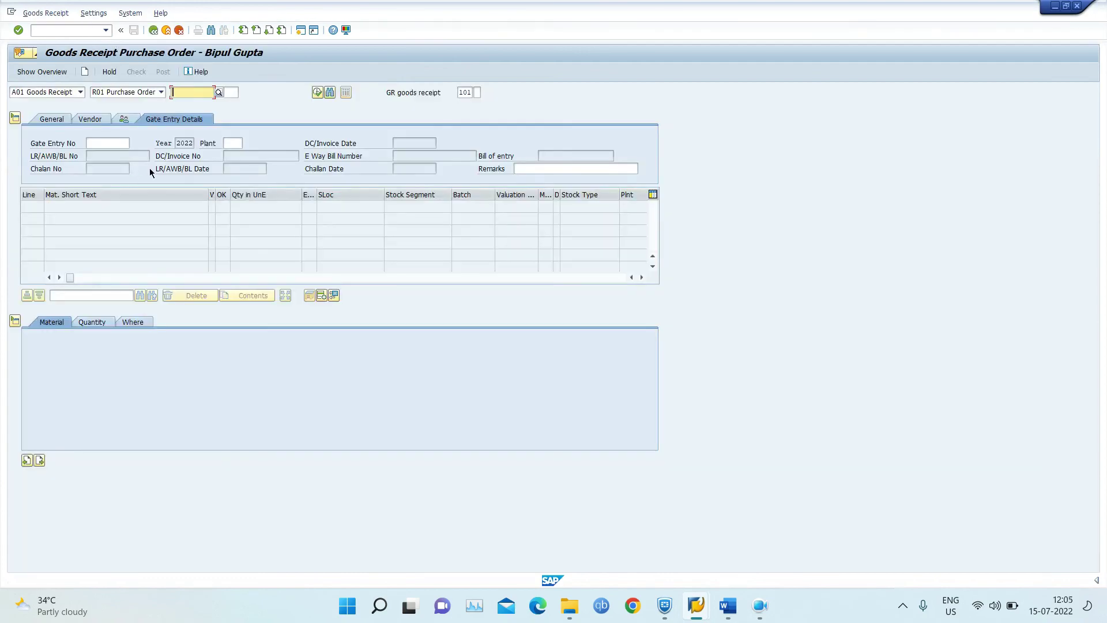
pyautogui.click(52, 118)
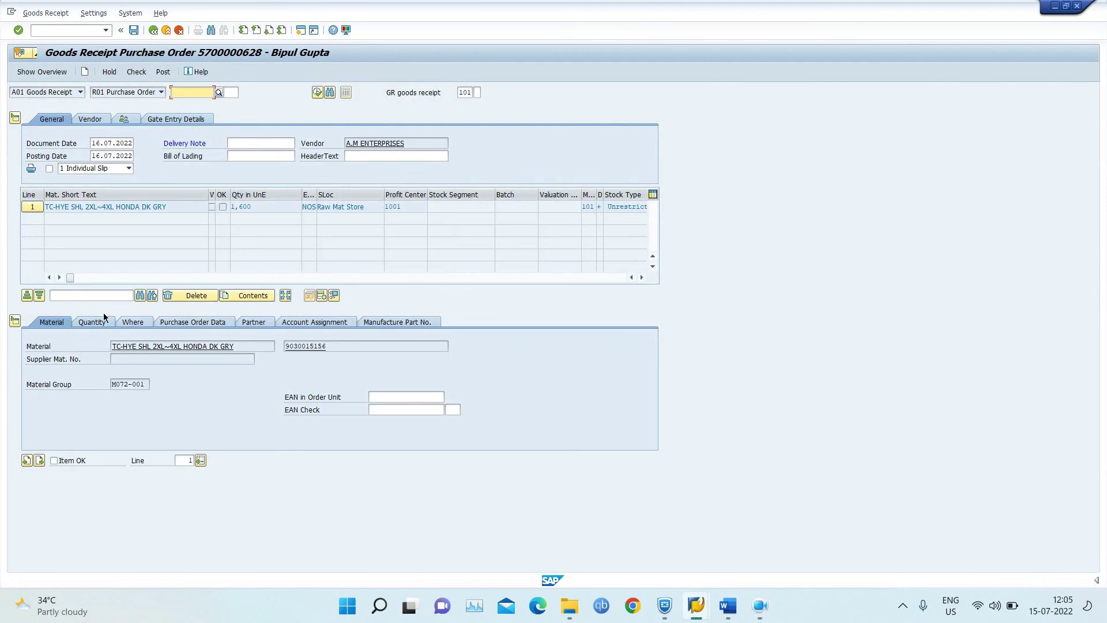
# Show the receipt item's quantity details and set the delivery note to Schedule1
pyautogui.click(88, 326)
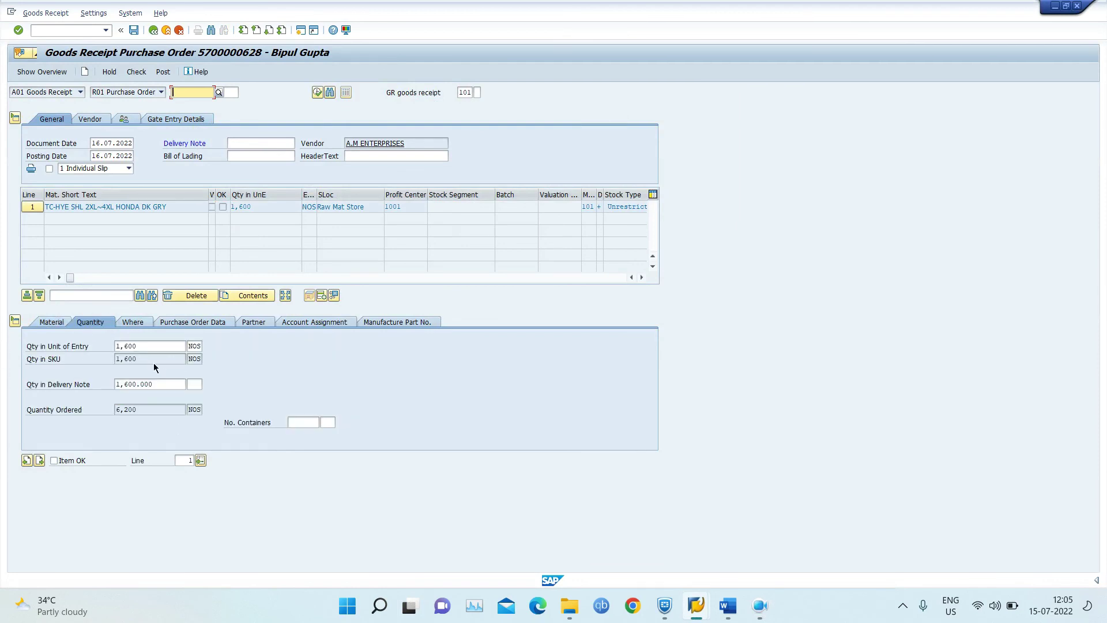
pyautogui.click(252, 143)
pyautogui.write('Schedule1')
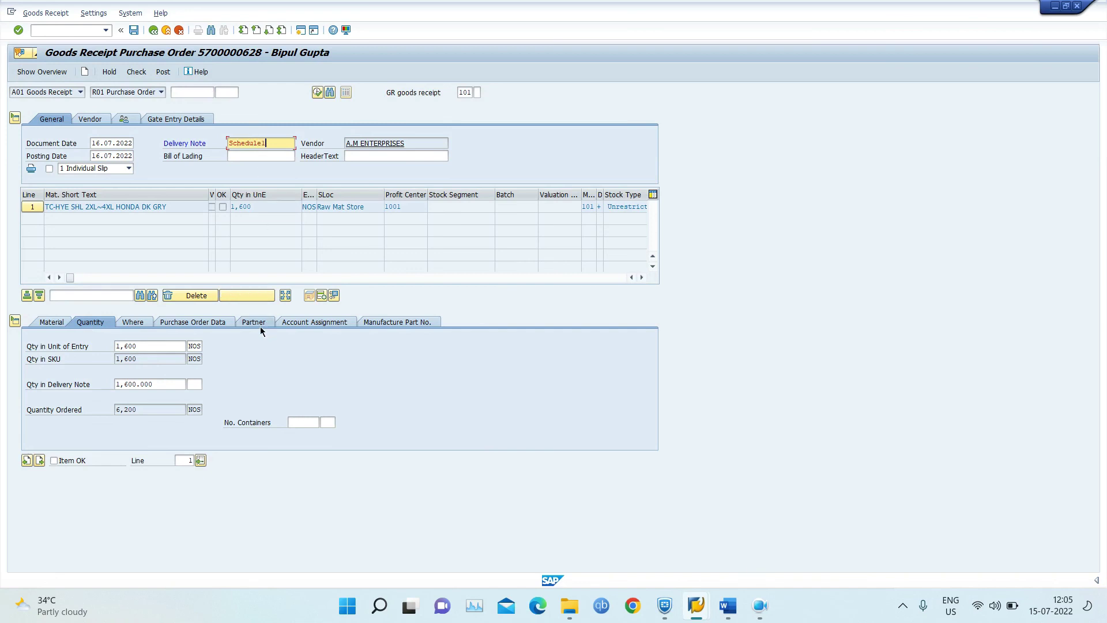
# Check the receipt item's plant, storage location and purchase order data against the agreement numbers noted in Word
pyautogui.click(145, 323)
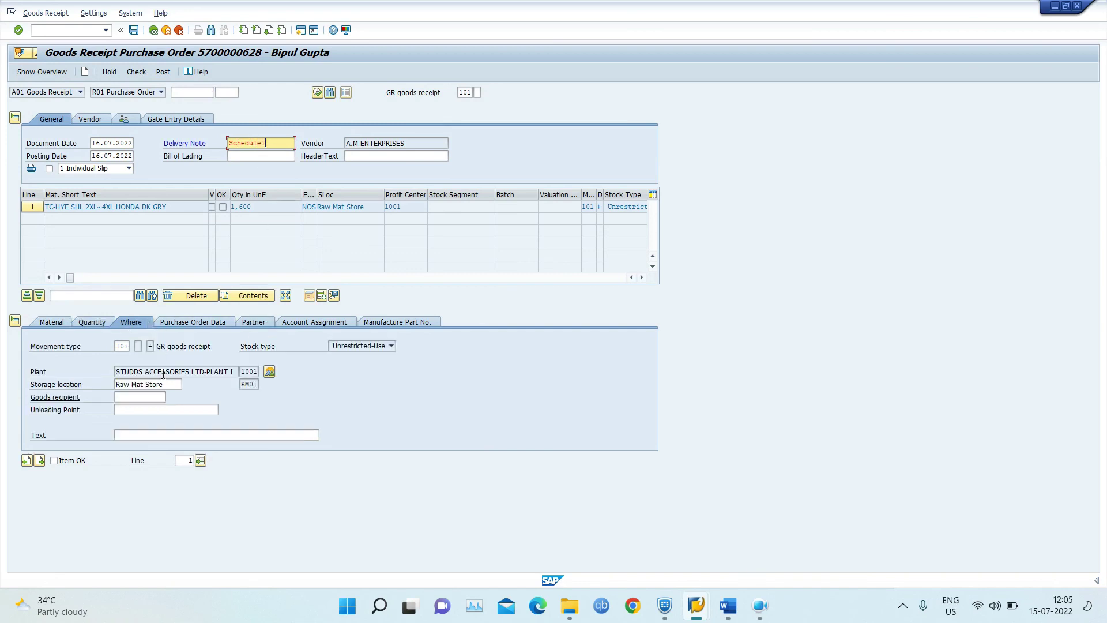
pyautogui.click(196, 321)
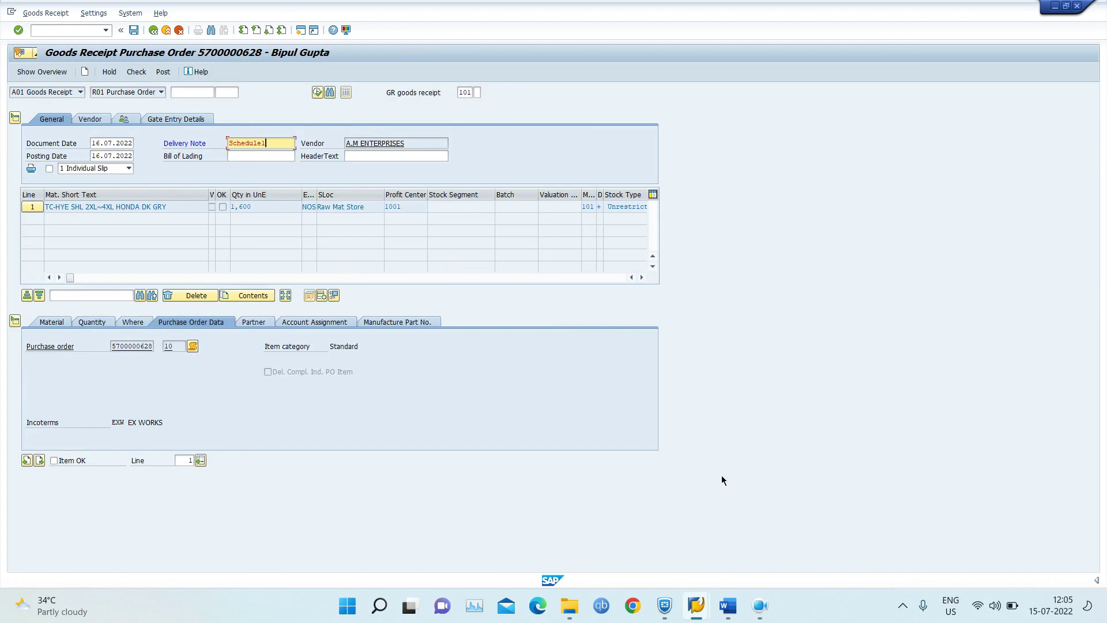
pyautogui.click(728, 605)
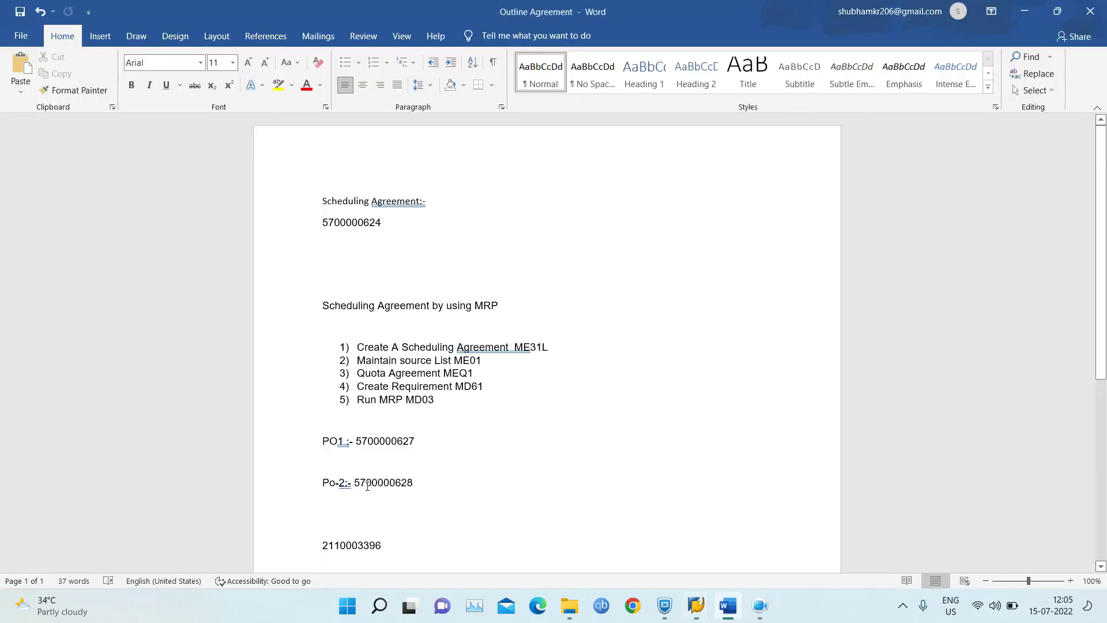
pyautogui.hotkey('alt', 'Tab')
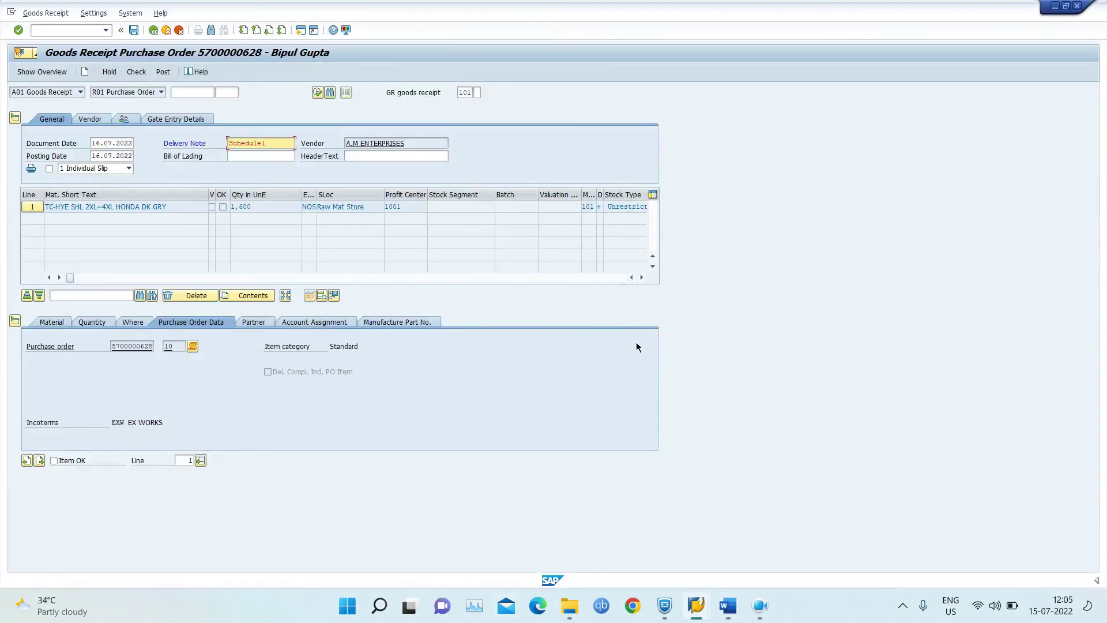
# Compare the goods receipt quantity with the A.M ENTERPRISES delivery schedule for 15.07 and 16.07, then return to the receipt
pyautogui.moveTo(696, 605)
pyautogui.click(510, 528)
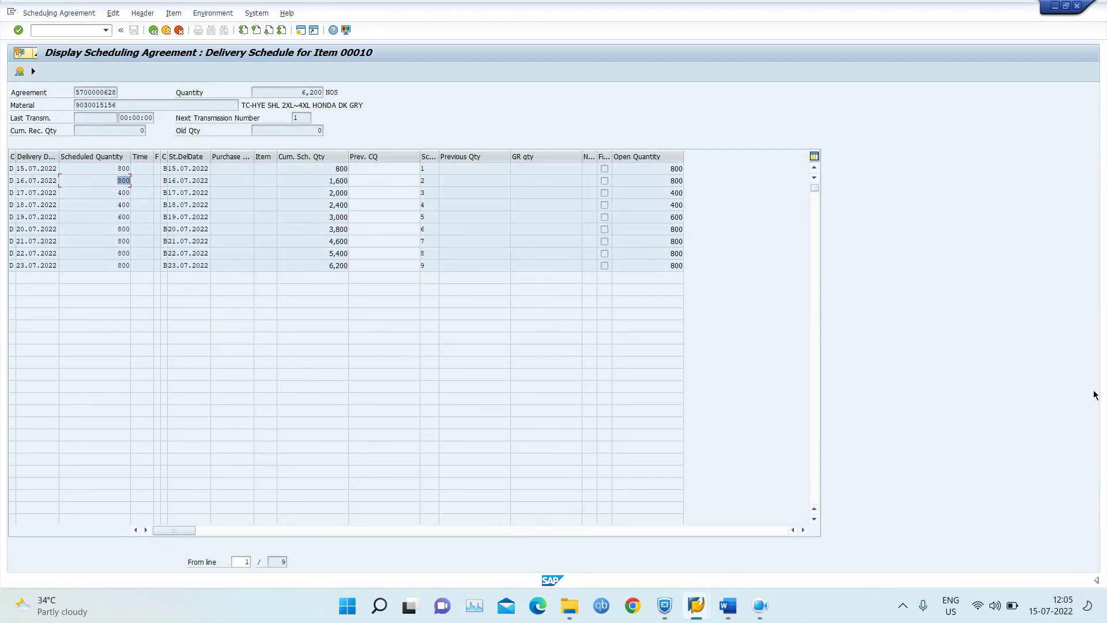
pyautogui.hotkey('alt', 'Tab')
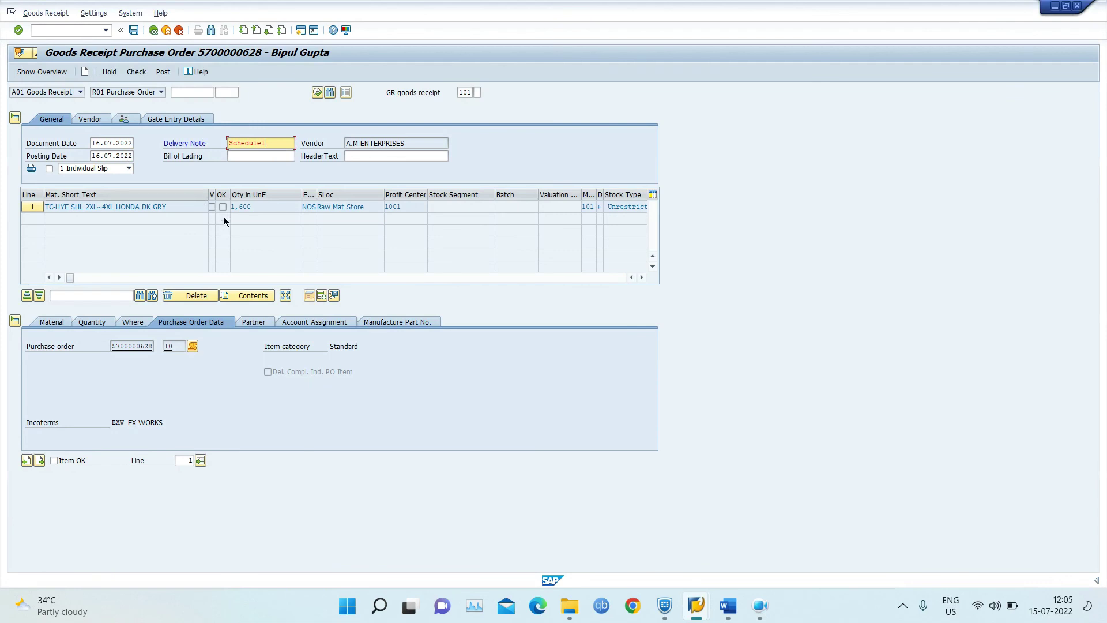
# Mark the A.M ENTERPRISES receipt item of 1,600 NOS as OK, check the document and post the goods receipt
pyautogui.click(55, 460)
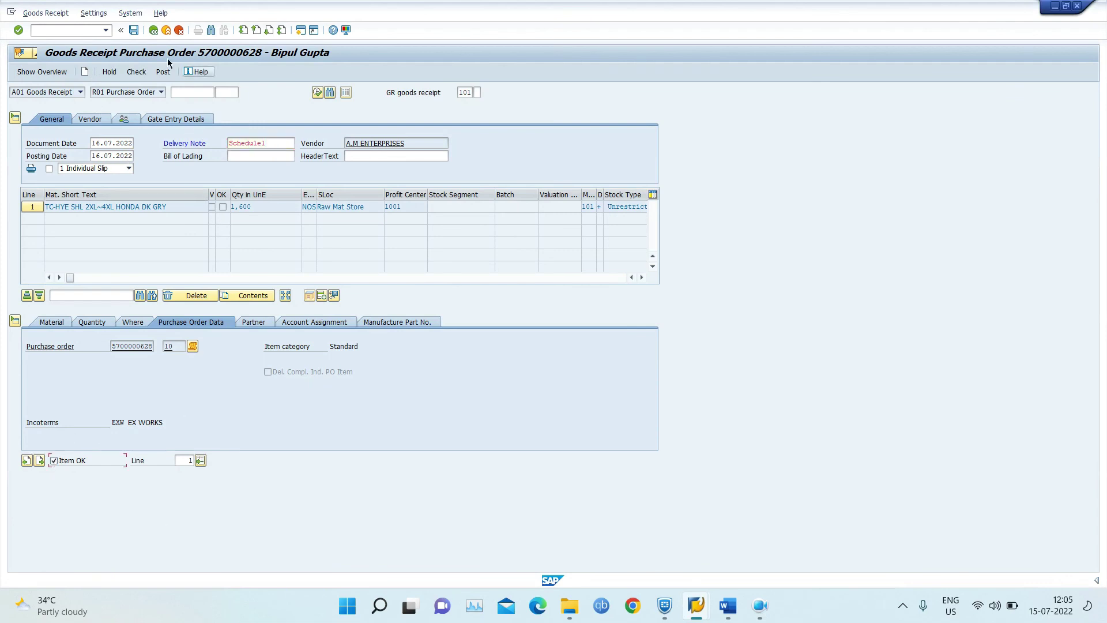
pyautogui.click(143, 73)
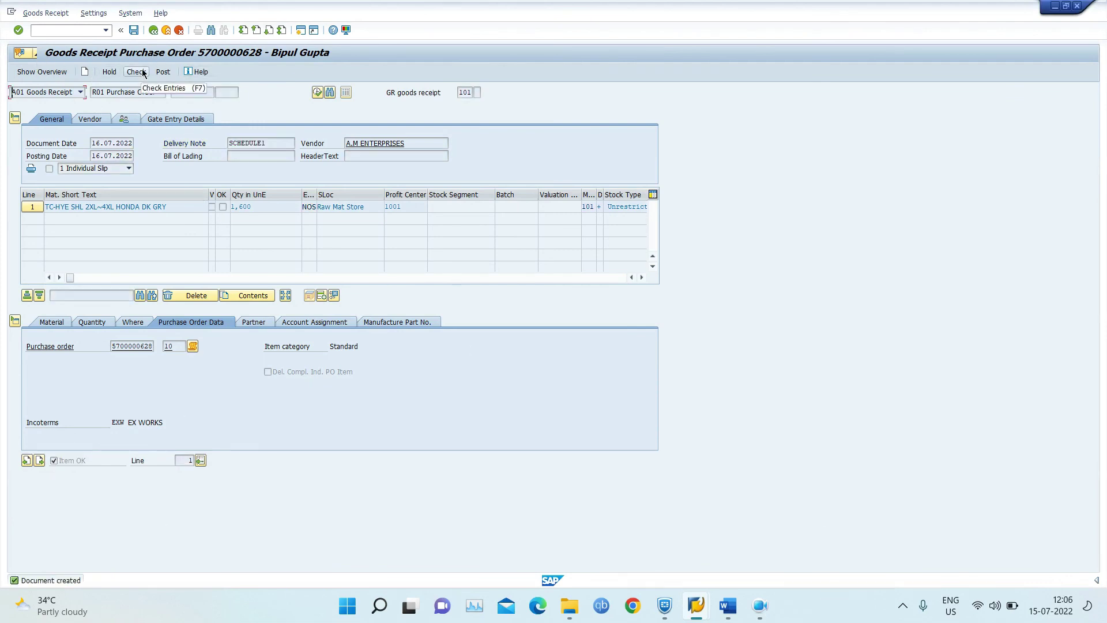
pyautogui.click(143, 72)
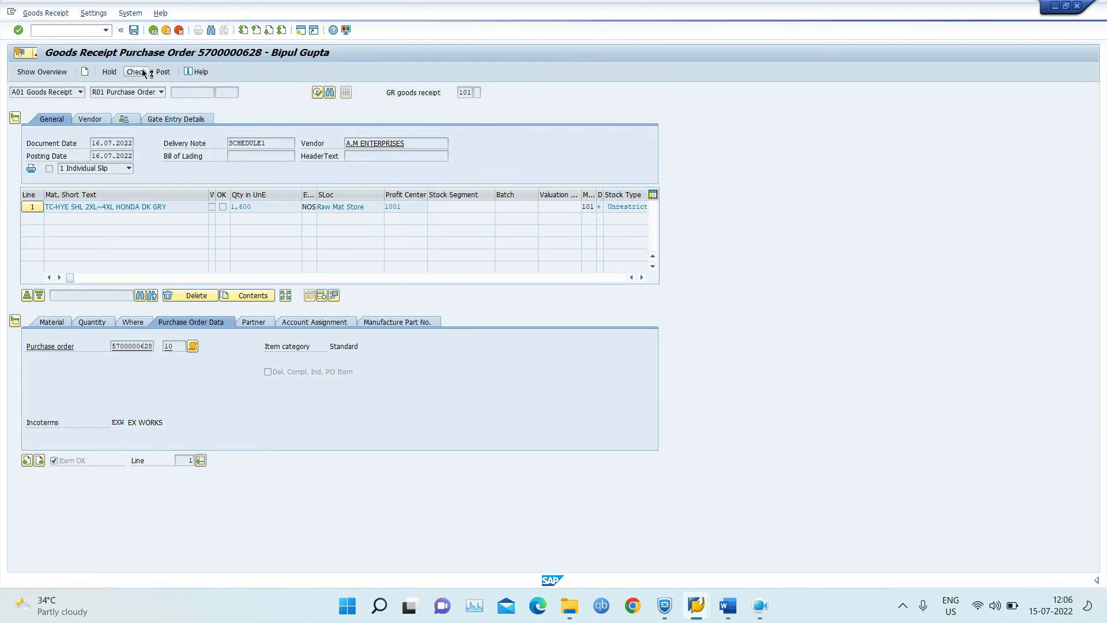
pyautogui.click(143, 73)
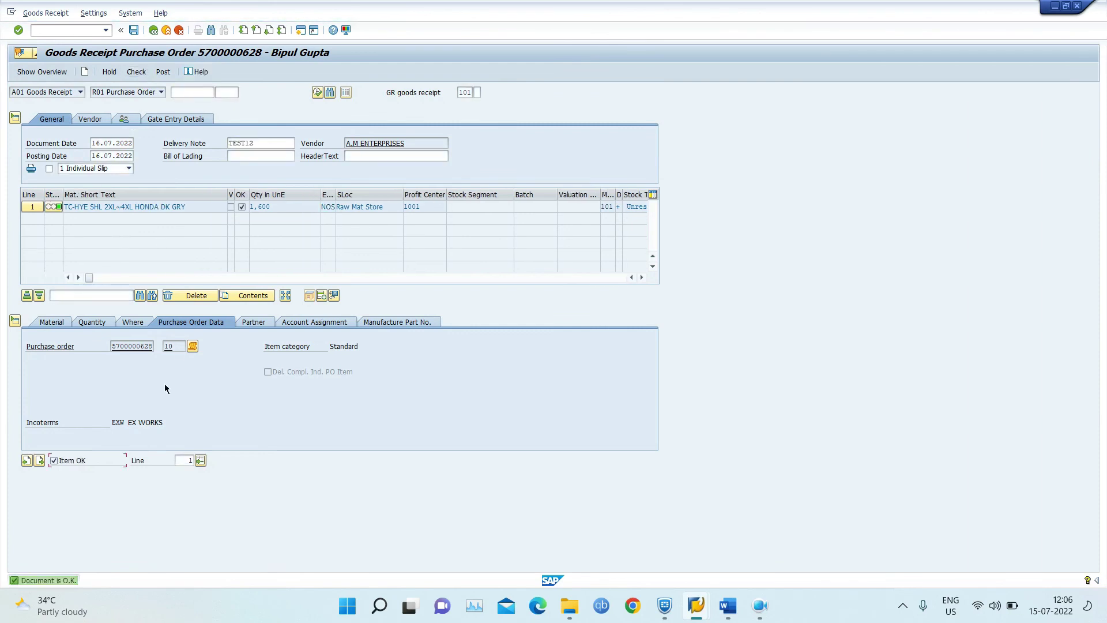
pyautogui.click(166, 73)
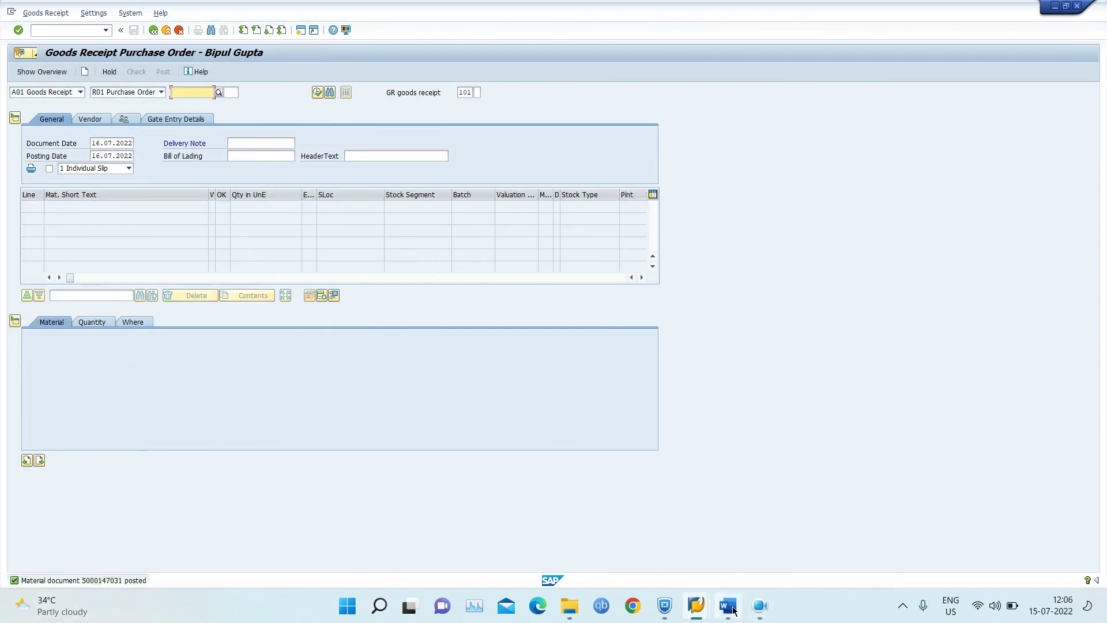
pyautogui.moveTo(695, 610)
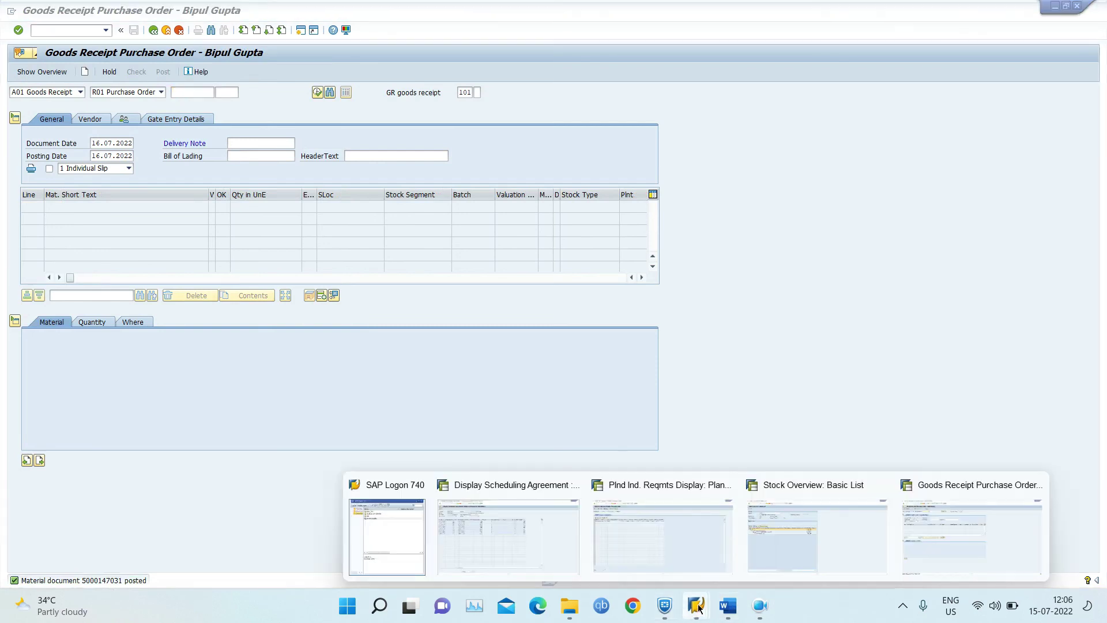
pyautogui.click(781, 567)
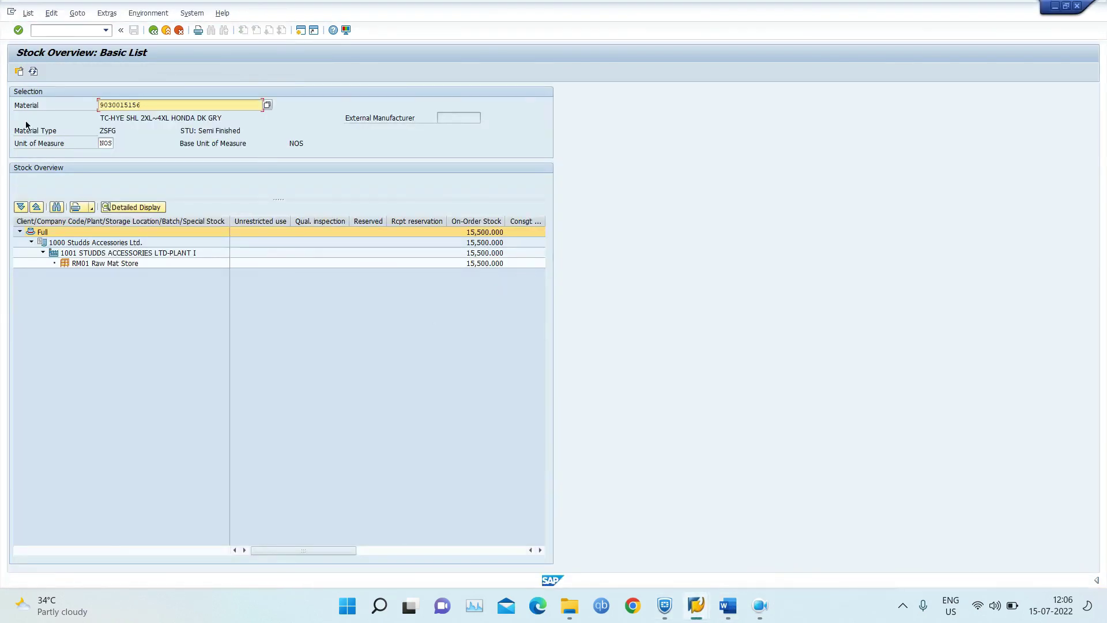
pyautogui.click(33, 71)
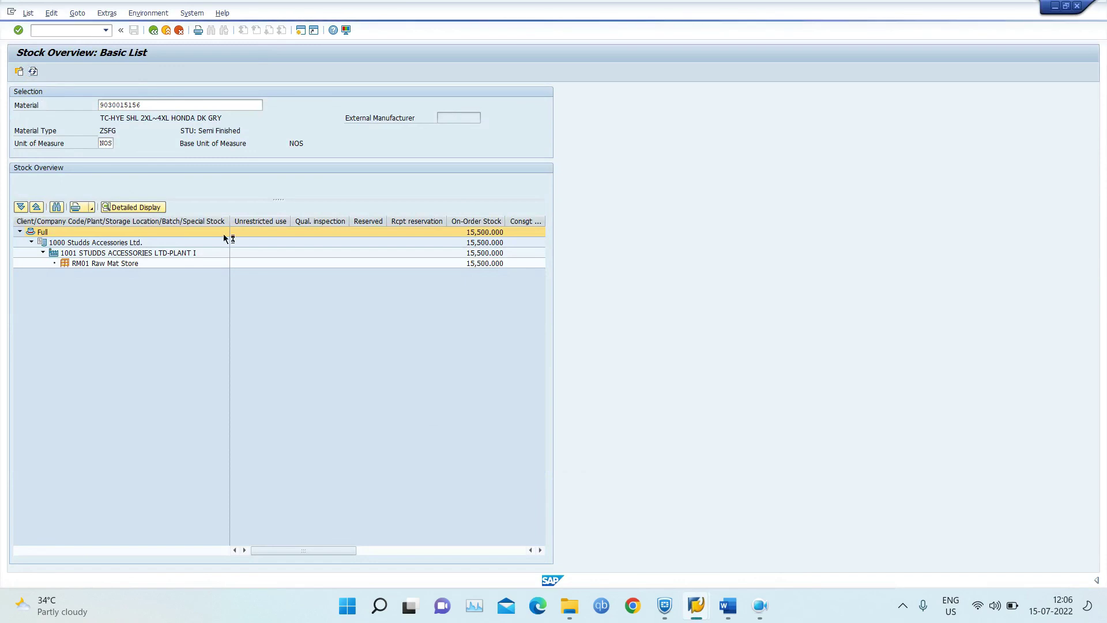